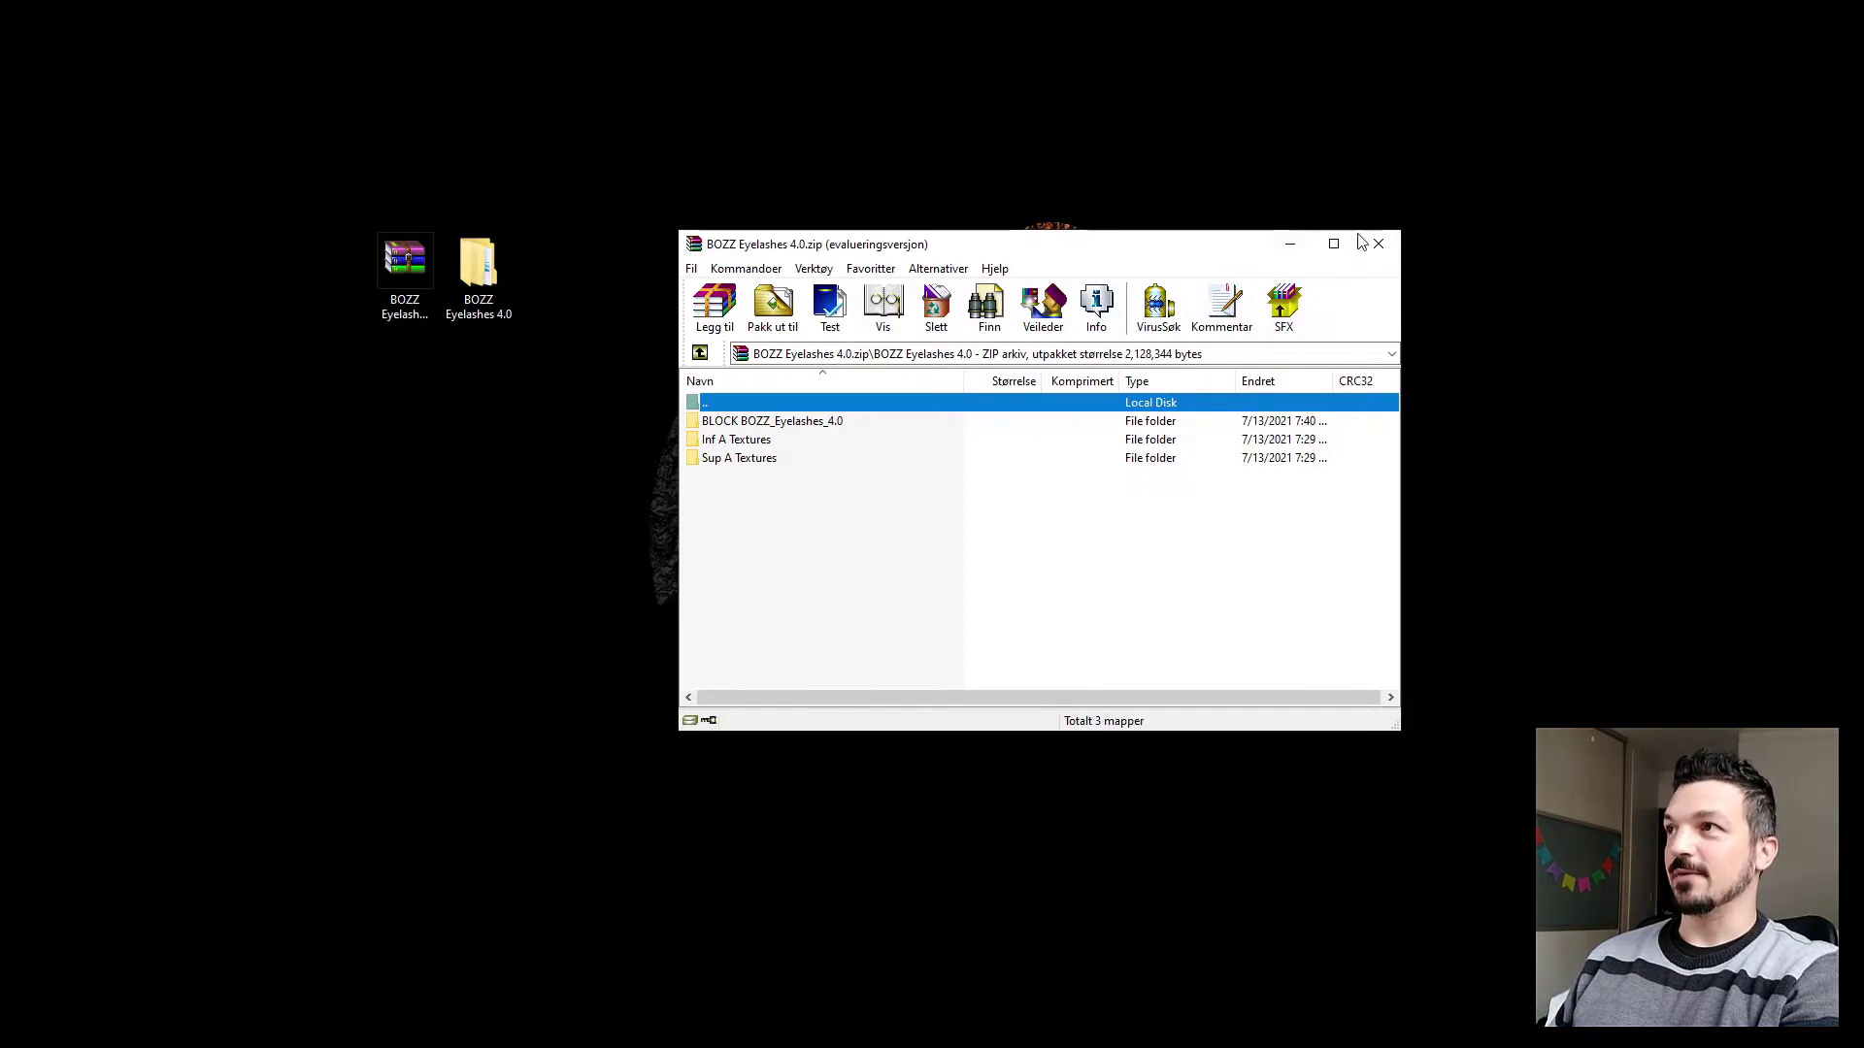
# Step: Close the archive window and move the BOZZ Eyelashes 4.0 zip away from the extracted folder on the desktop
pyautogui.click(1378, 244)
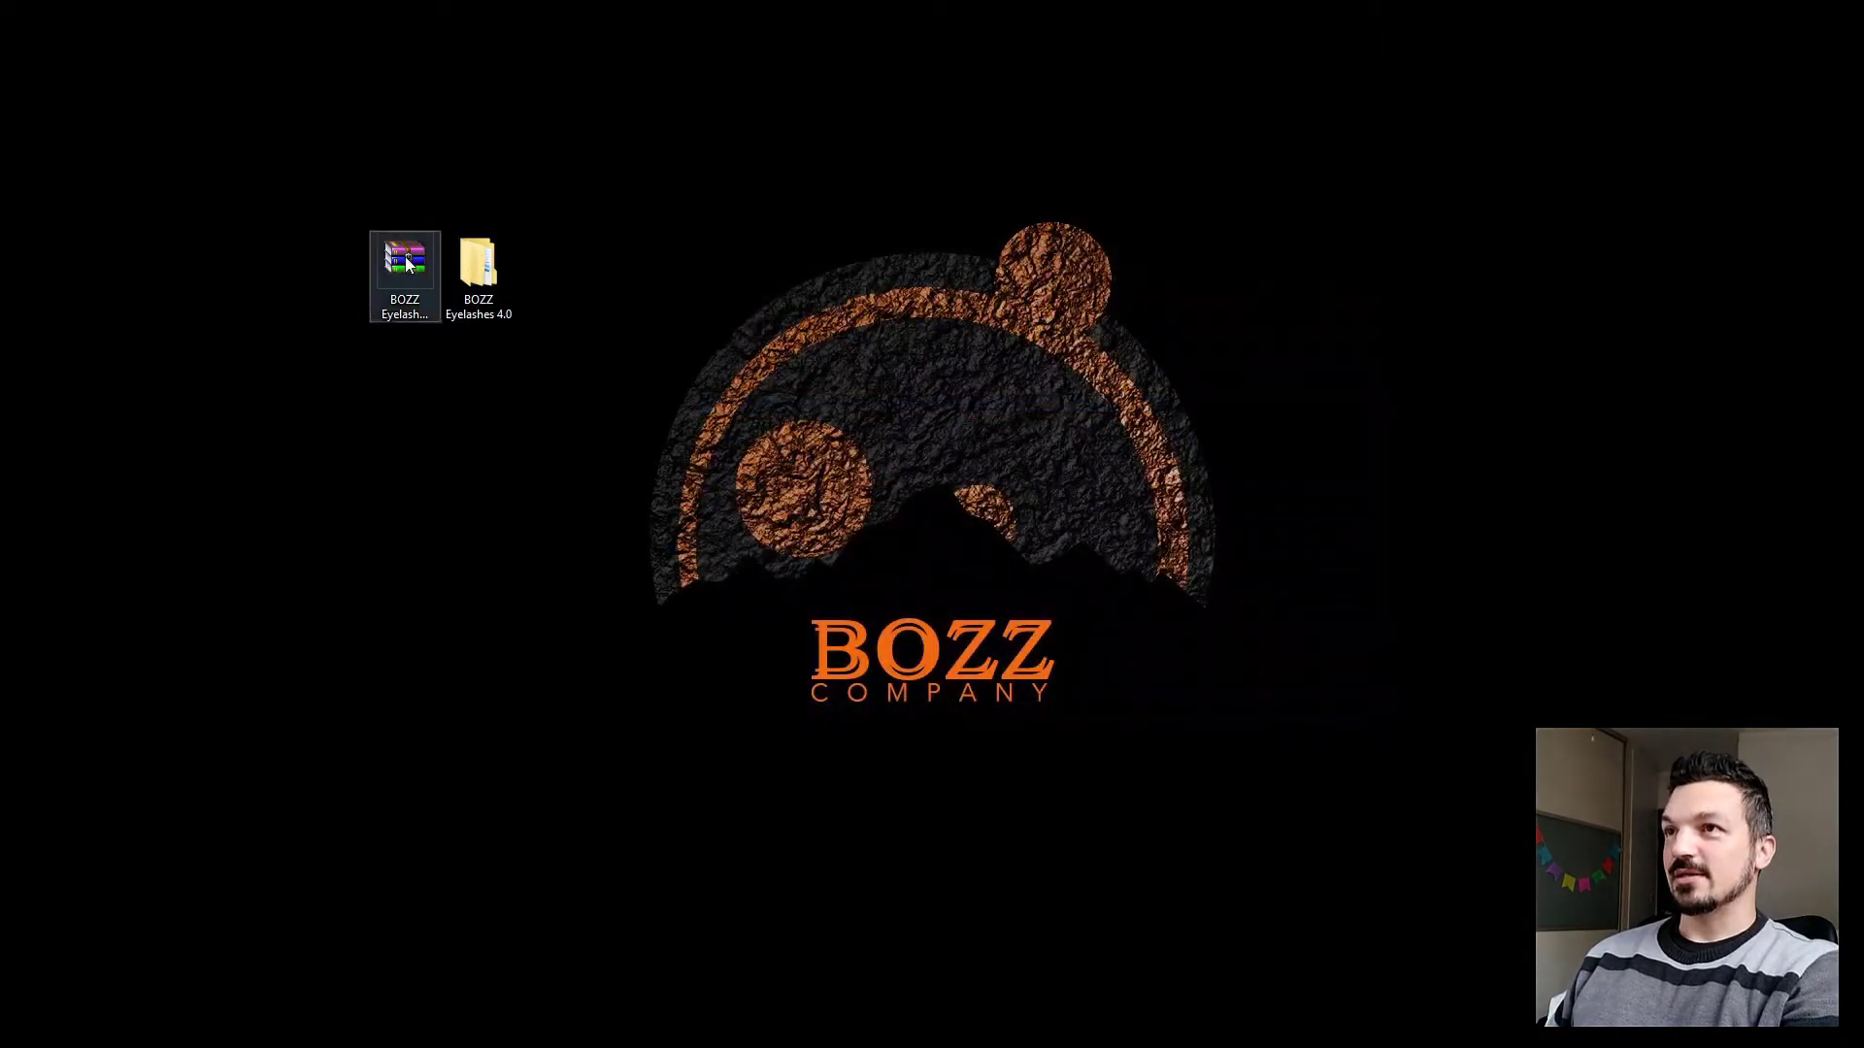
pyautogui.moveTo(405, 257); pyautogui.dragTo(120, 91)
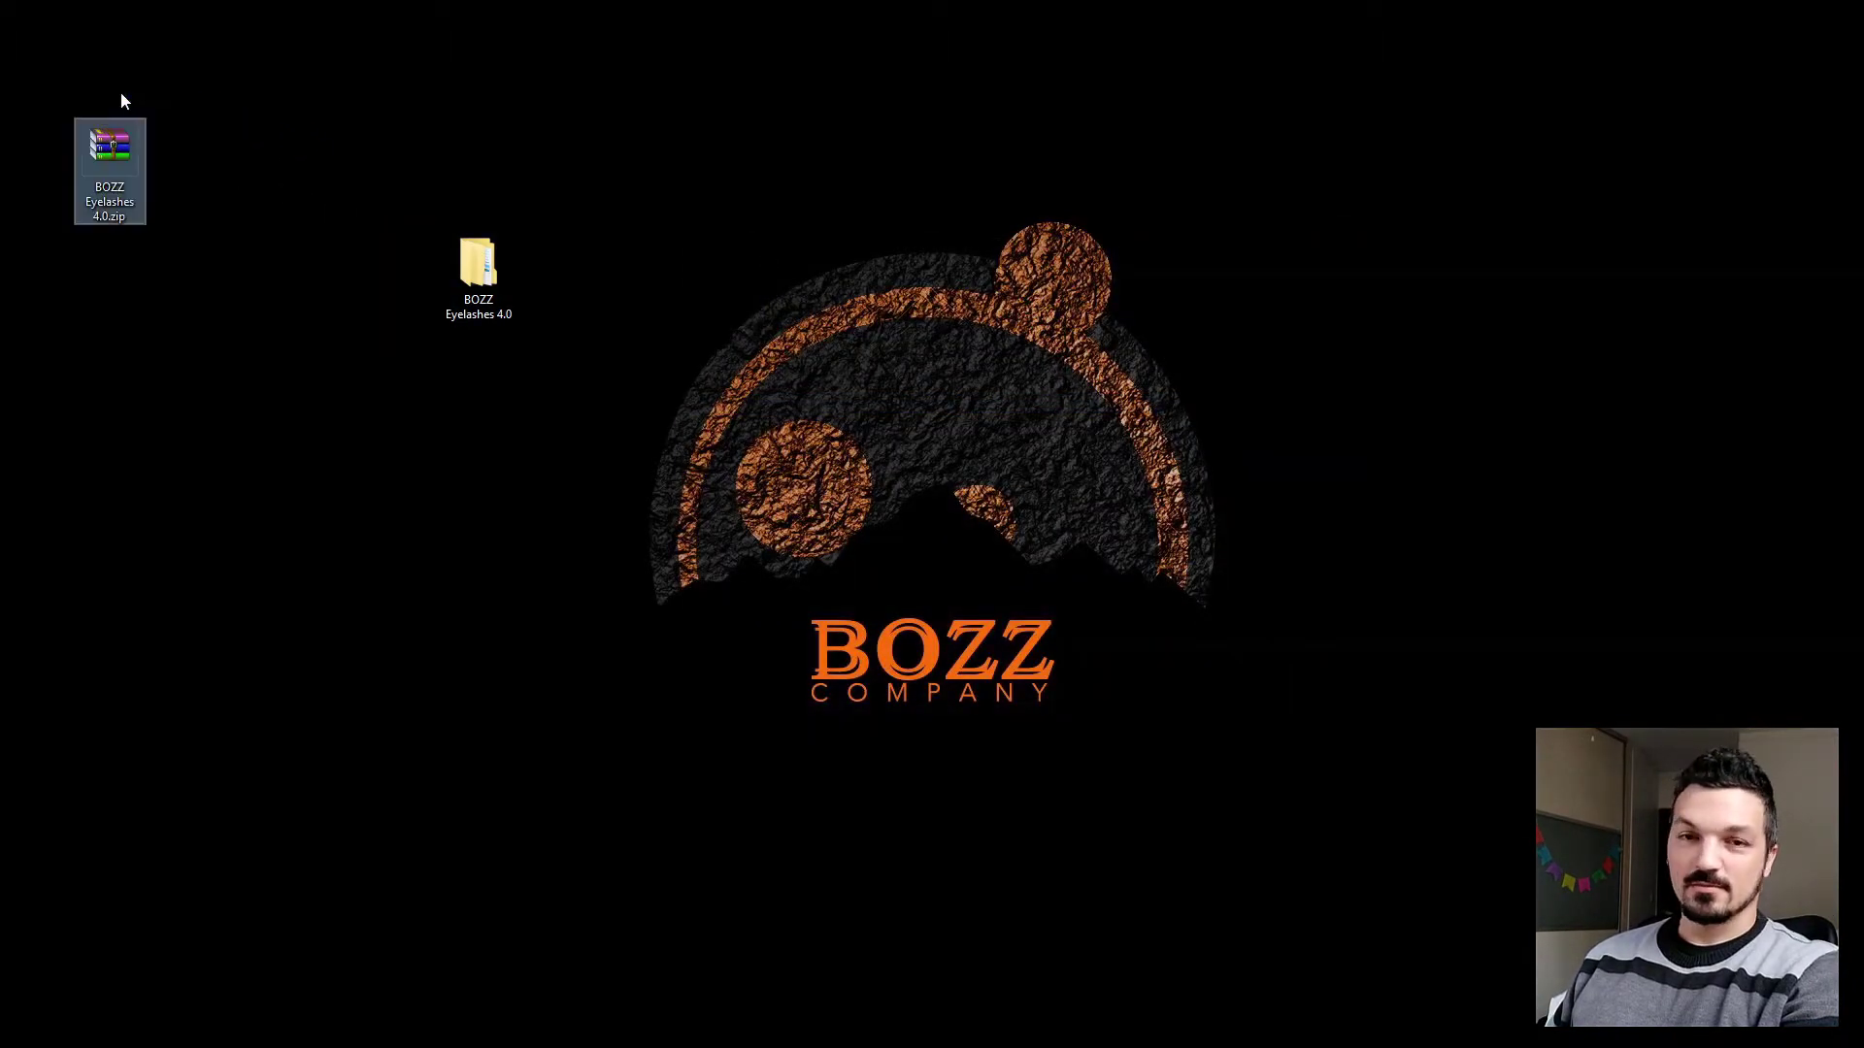
# Step: Open the BOZZ Eyelashes 4.0 folder on the desktop and look over its block and texture subfolders
pyautogui.click(488, 264)
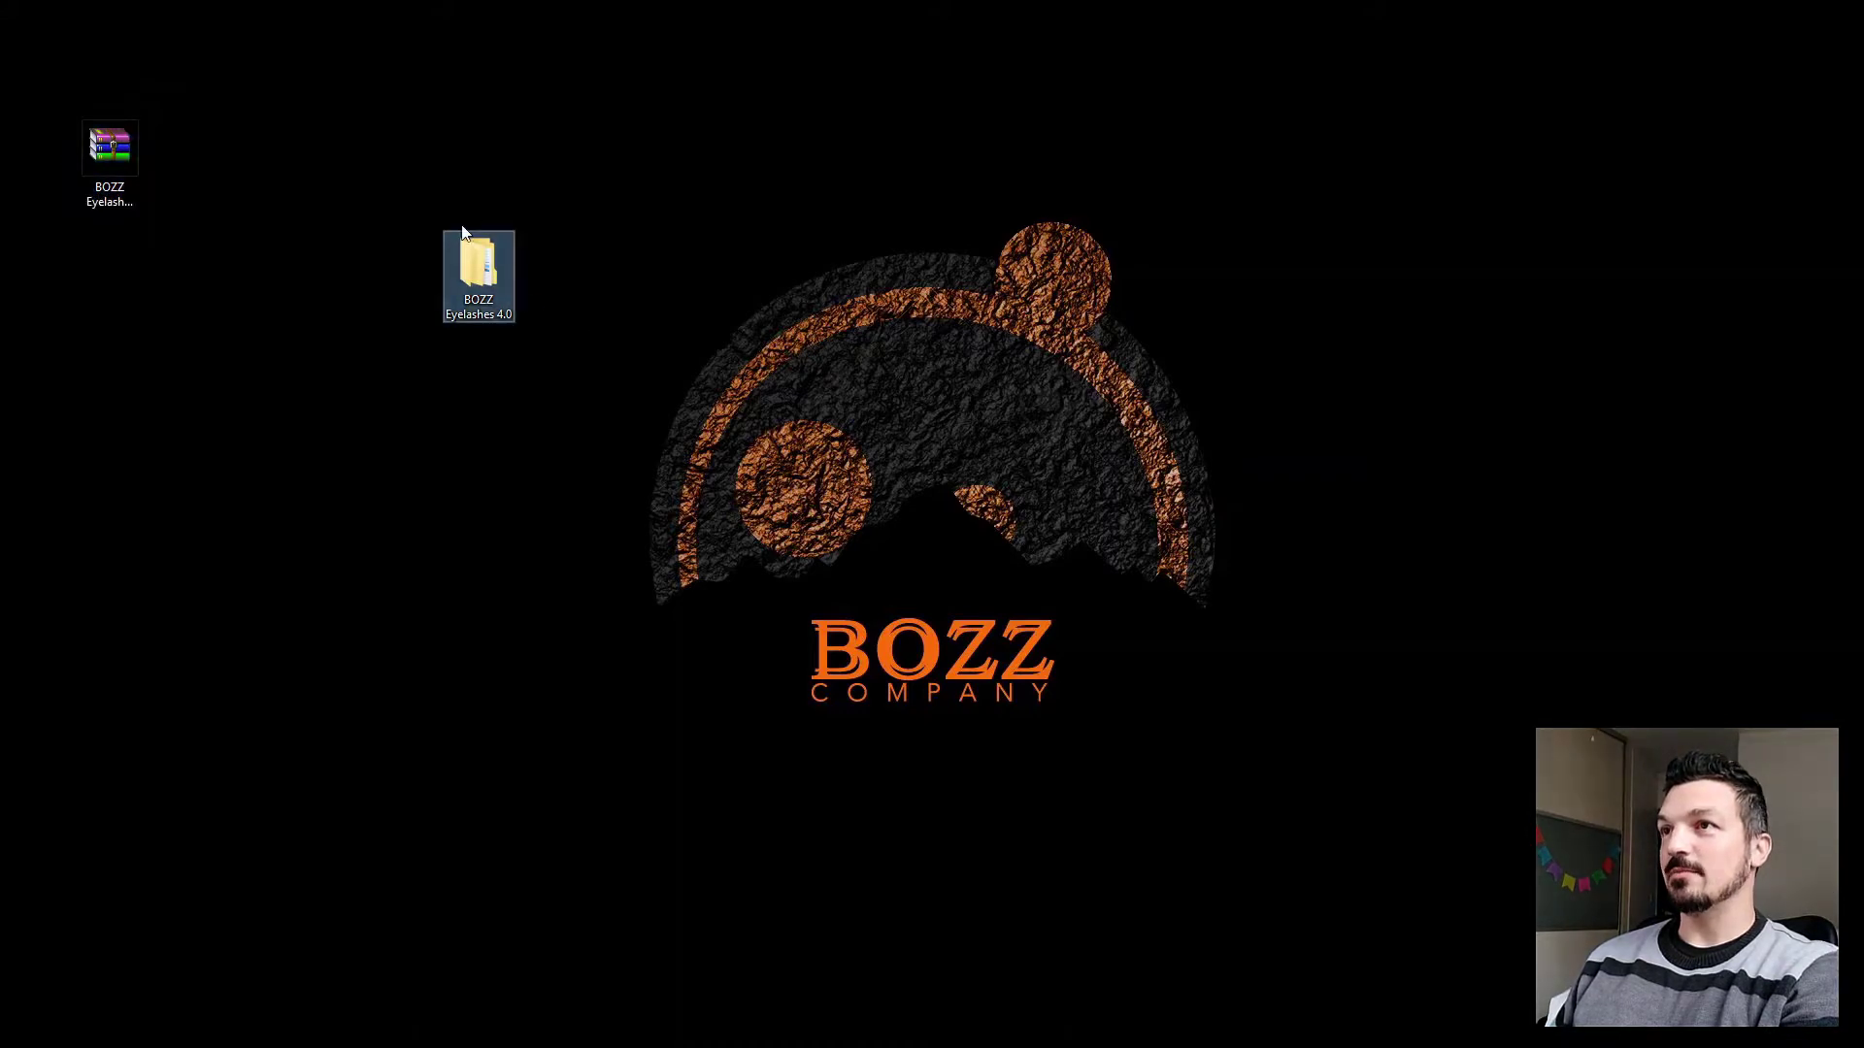
pyautogui.moveTo(405, 201); pyautogui.dragTo(517, 365)
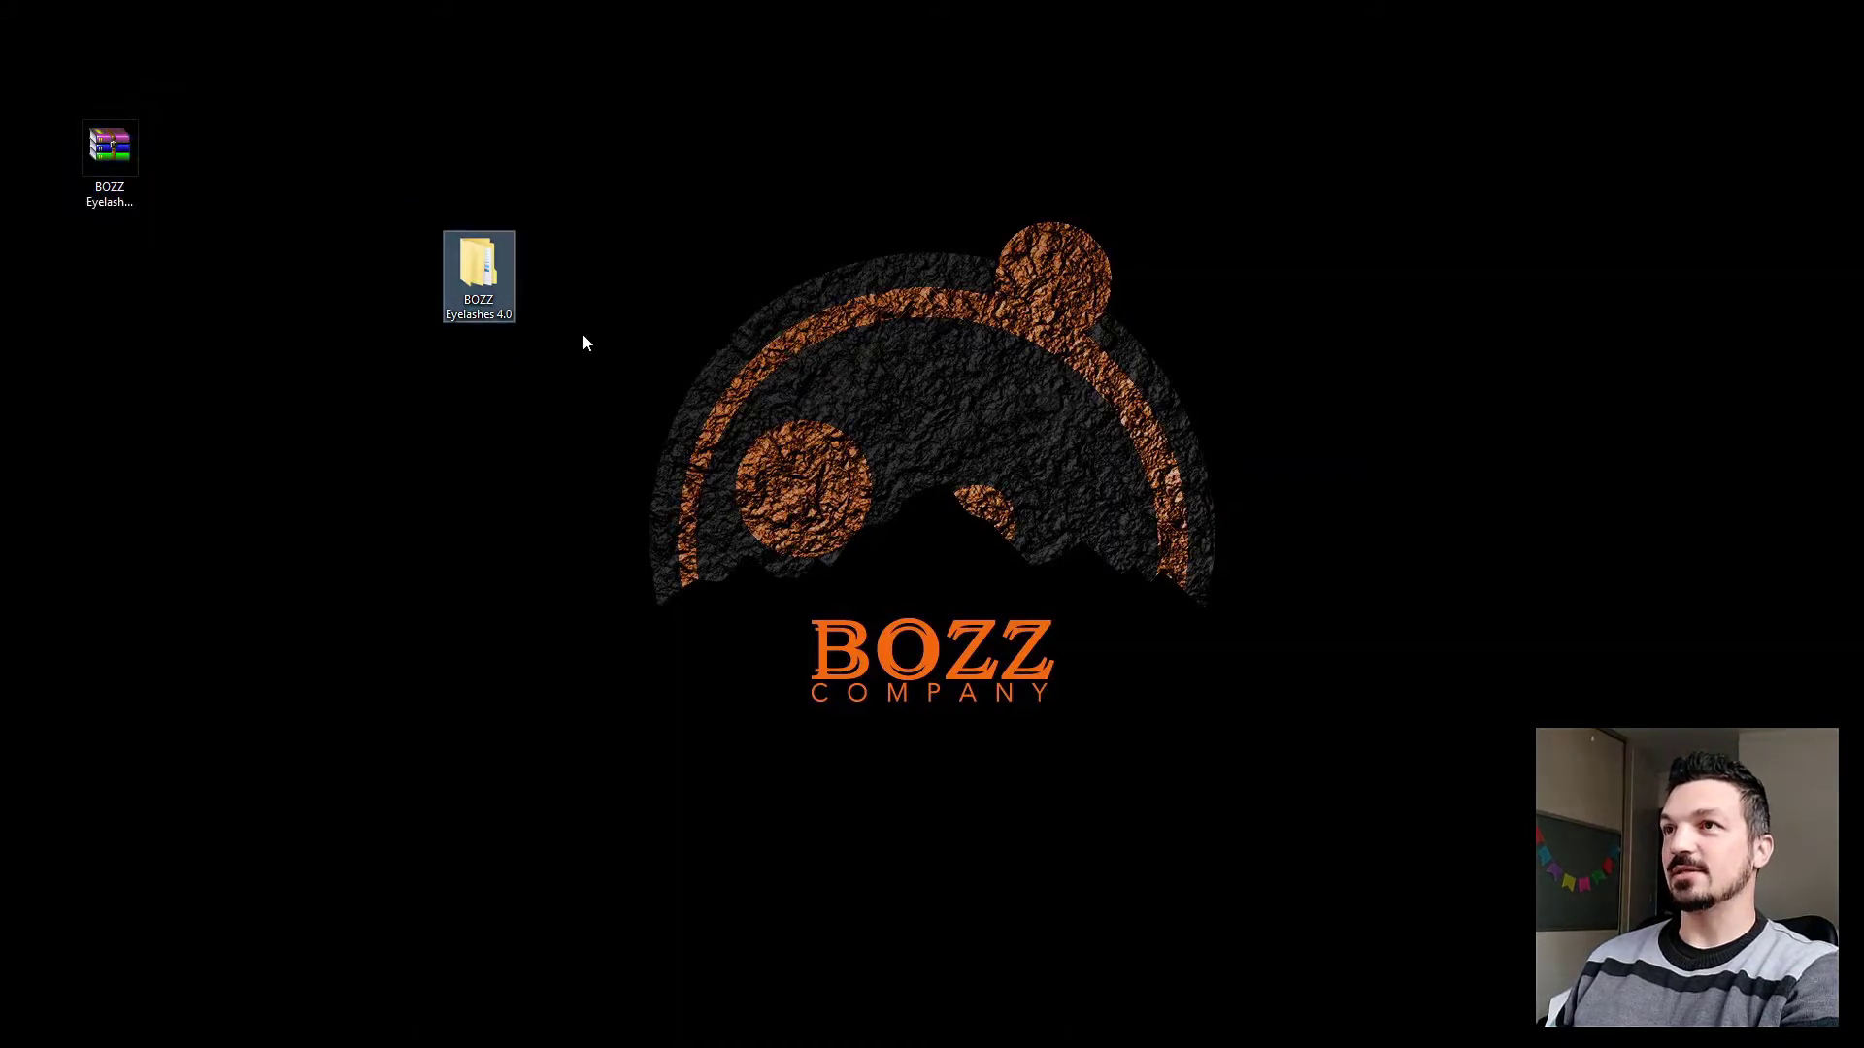
pyautogui.doubleClick(488, 267)
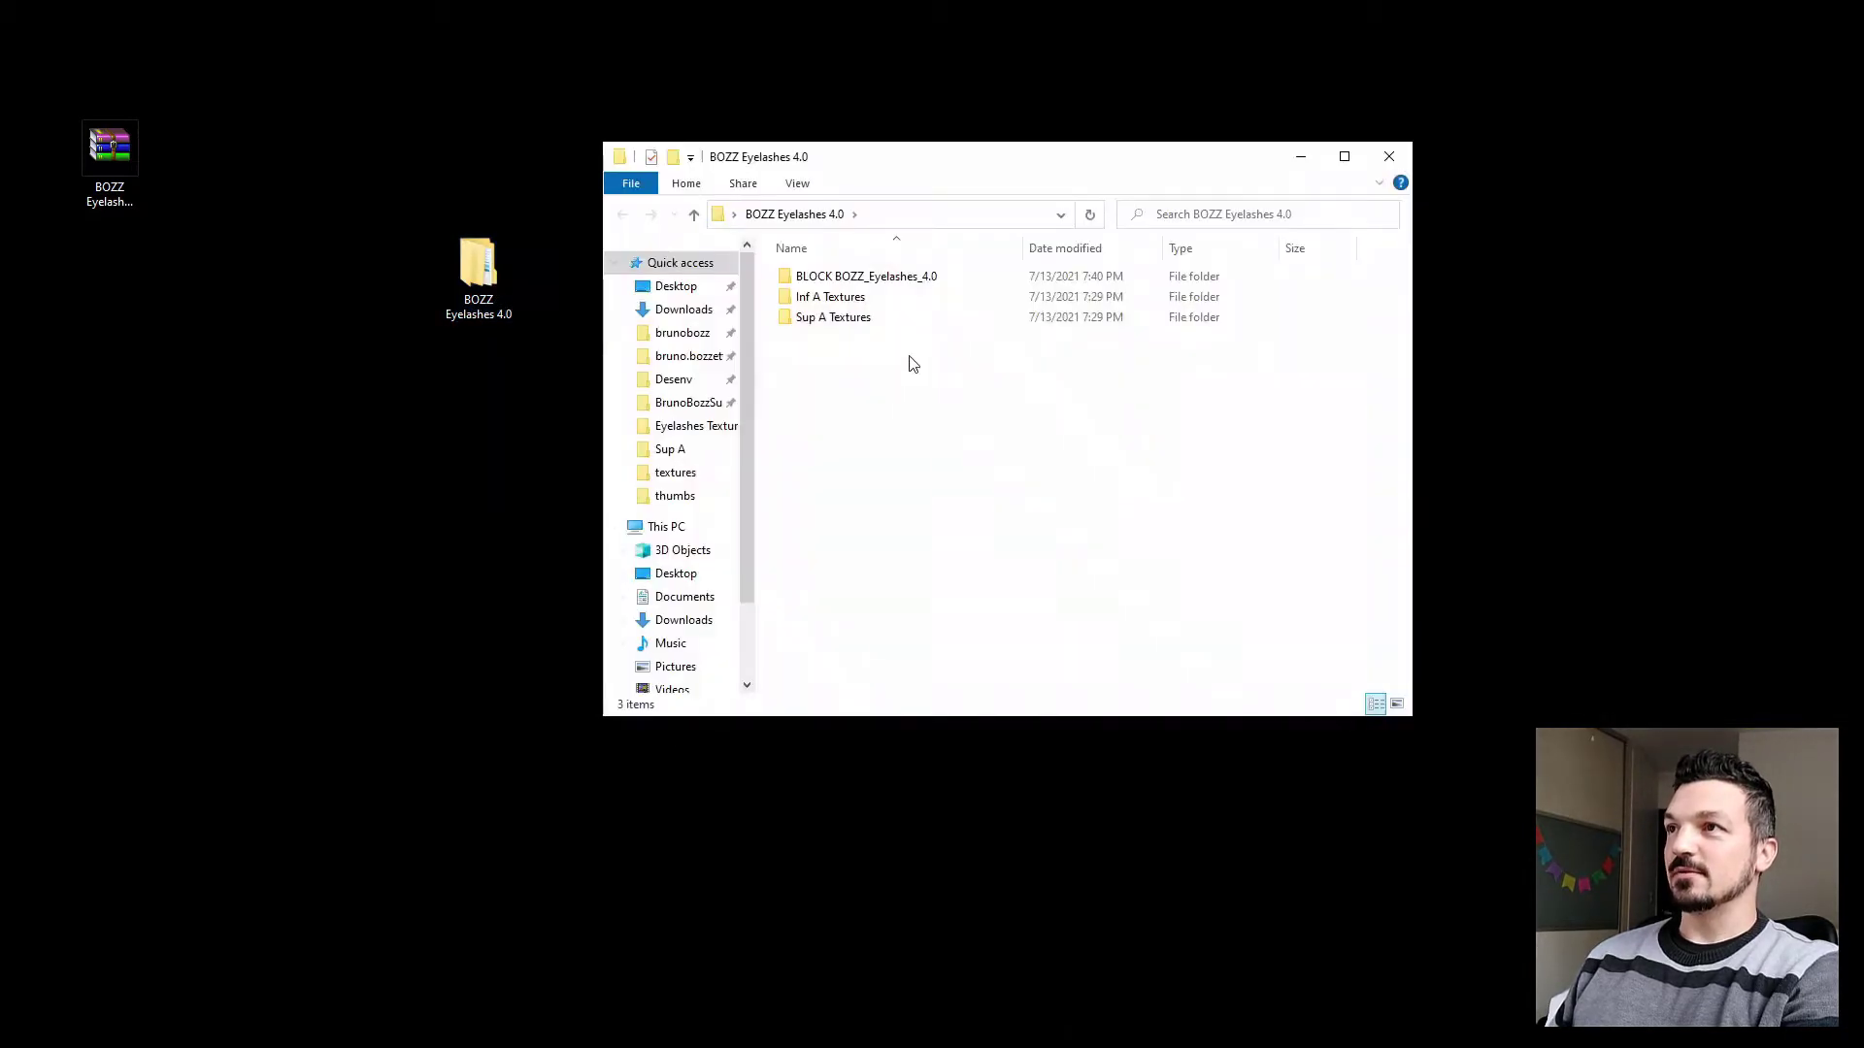
pyautogui.moveTo(913, 364); pyautogui.dragTo(759, 282)
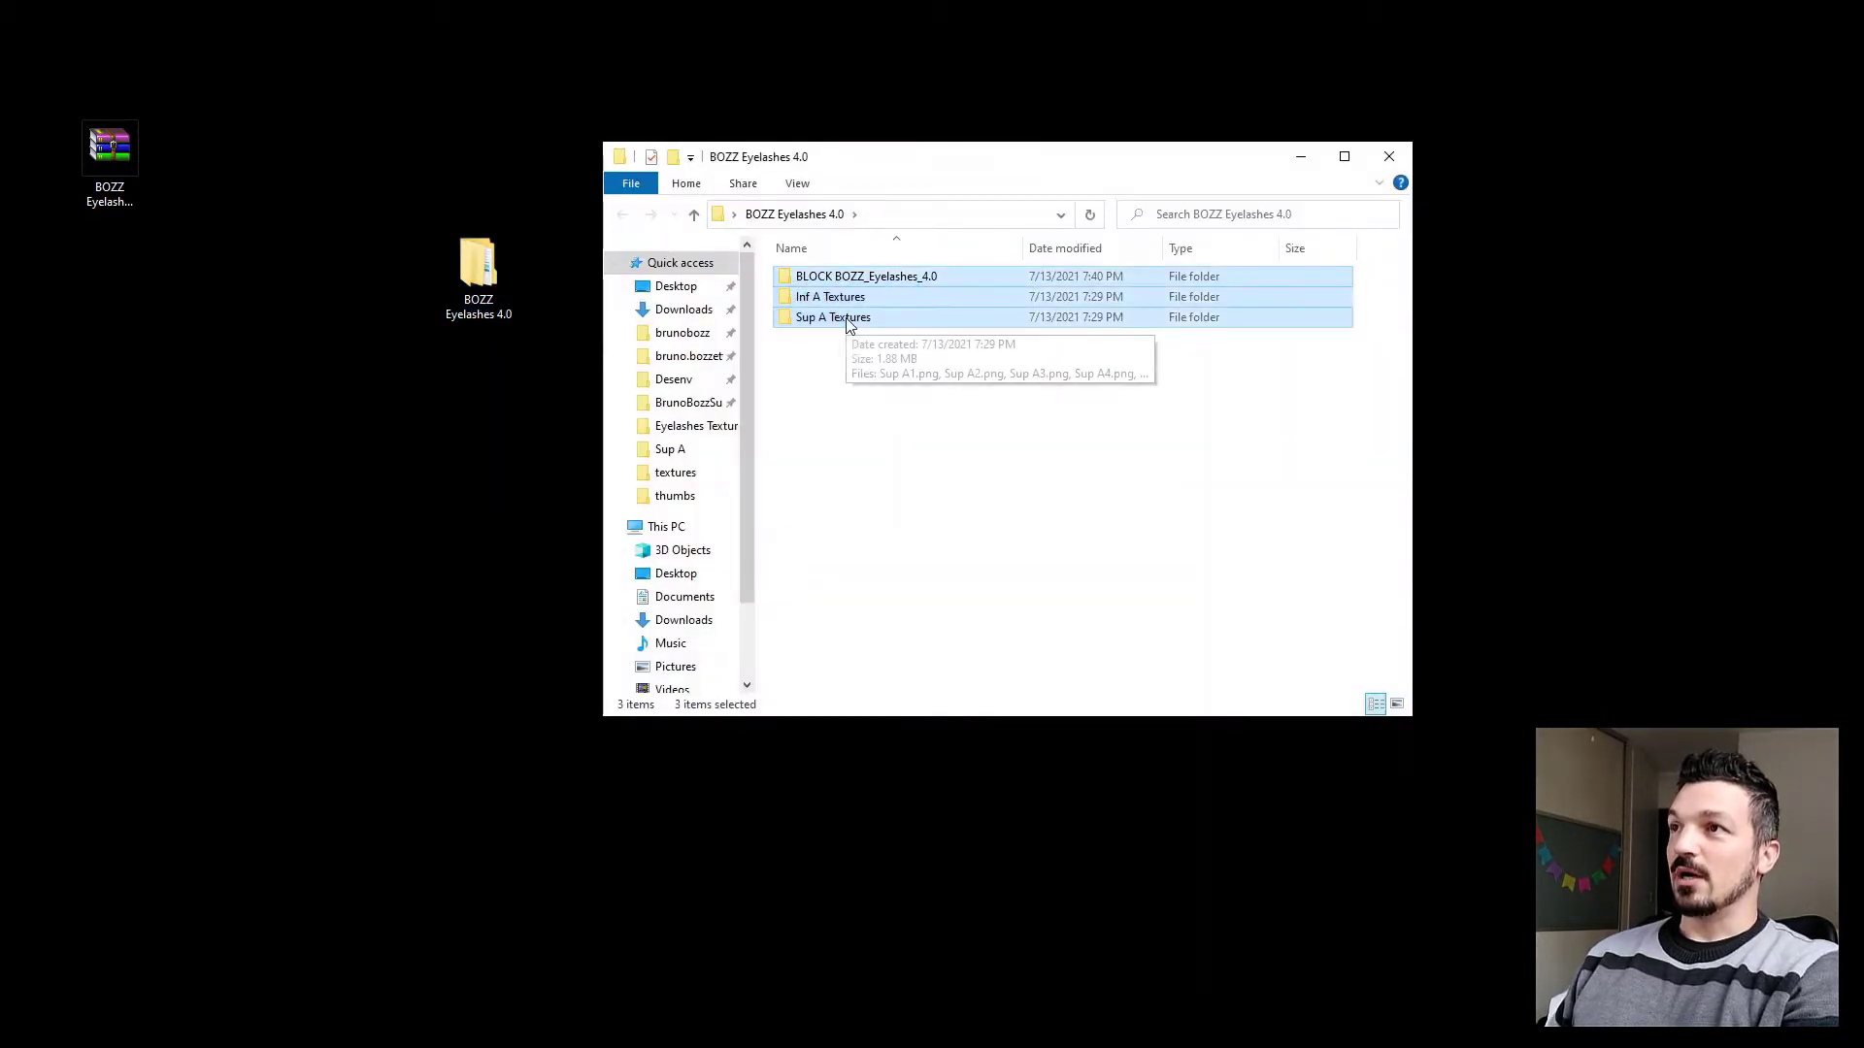
pyautogui.click(871, 280)
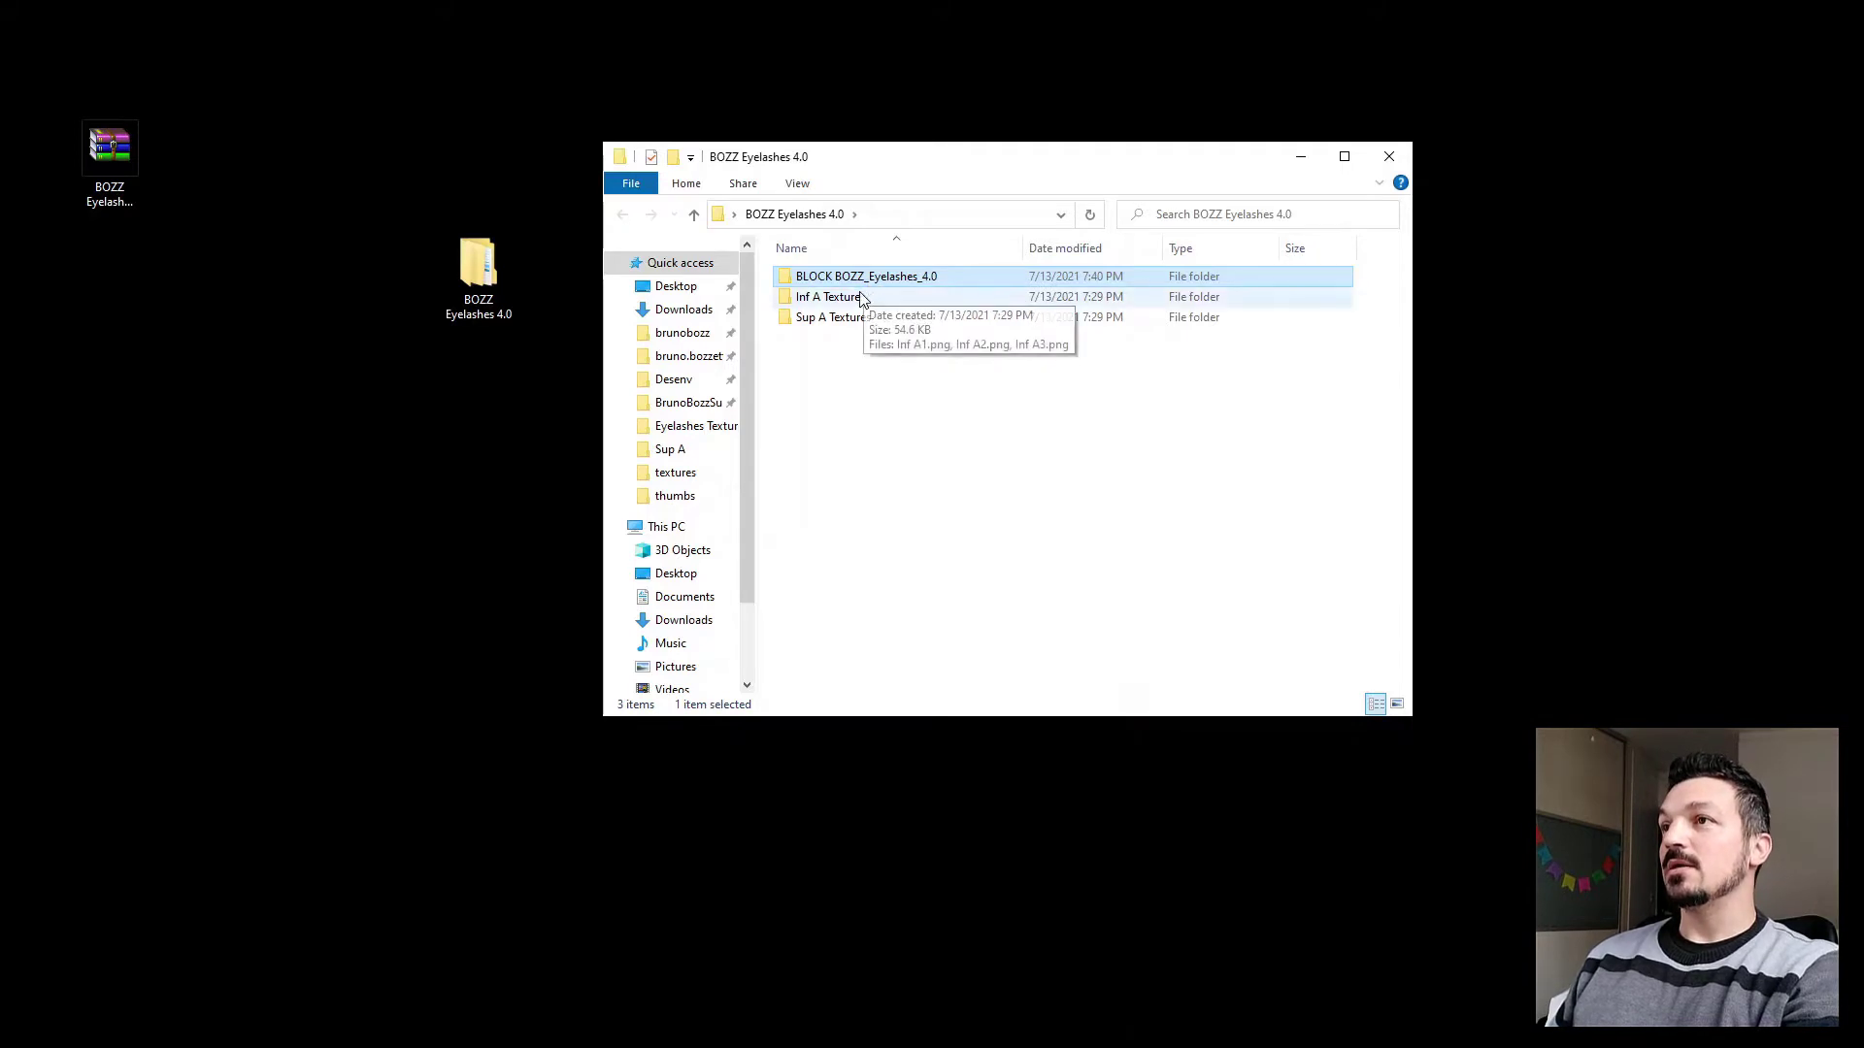
pyautogui.moveTo(888, 335); pyautogui.dragTo(831, 305)
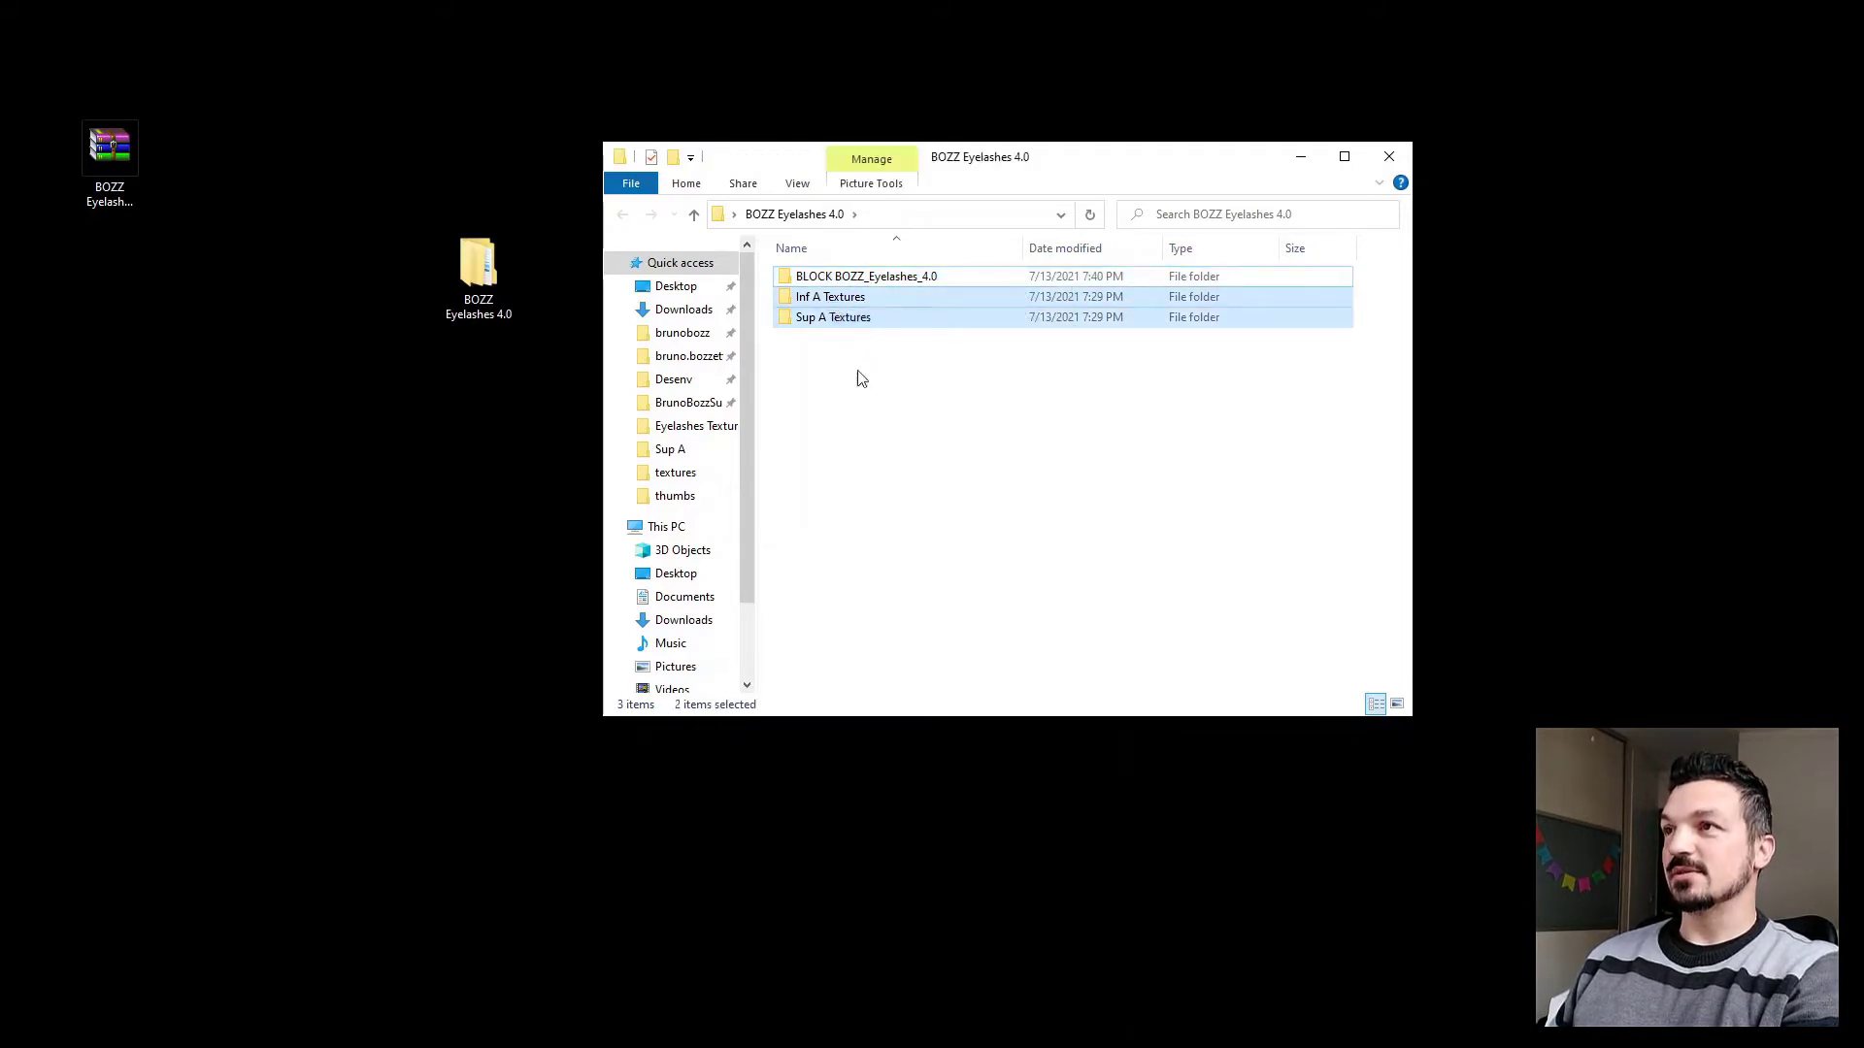
pyautogui.click(834, 348)
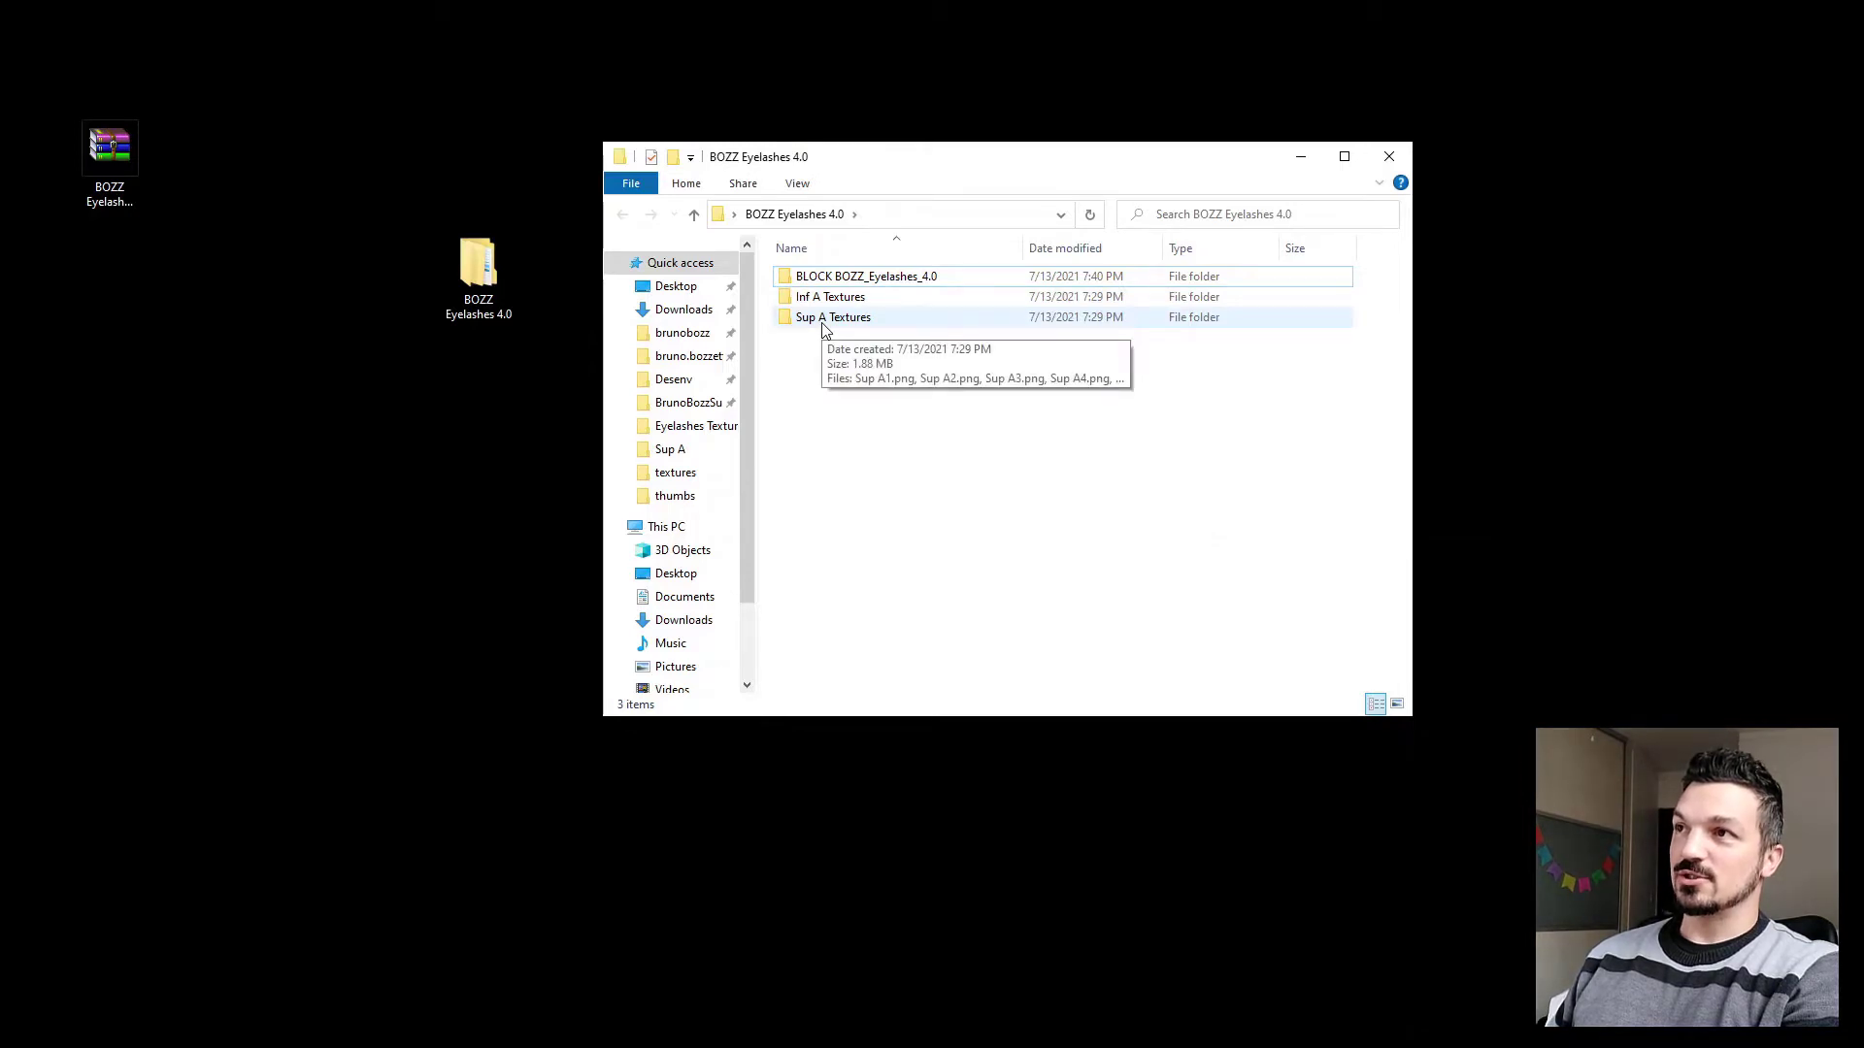
# Step: Look through the eyelash images in the Sup A Textures and Inf A Textures folders, returning to the main folder
pyautogui.doubleClick(823, 324)
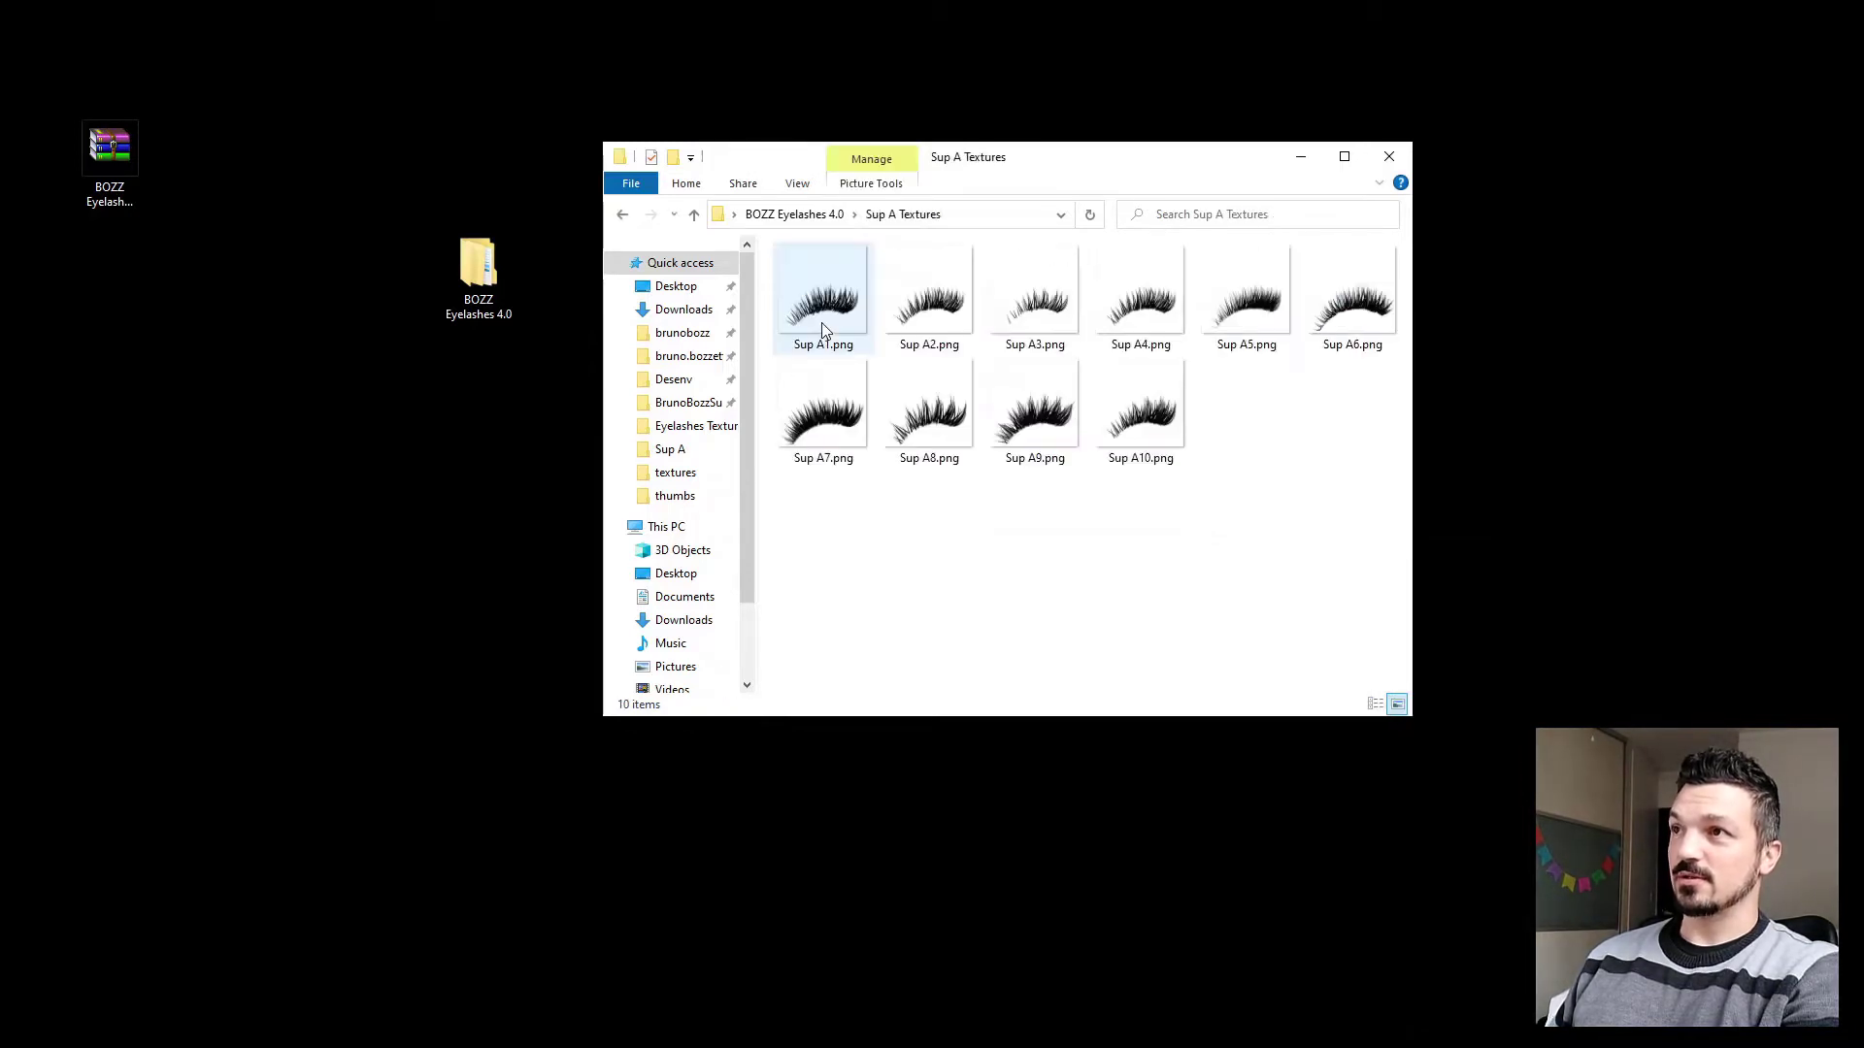
pyautogui.click(624, 215)
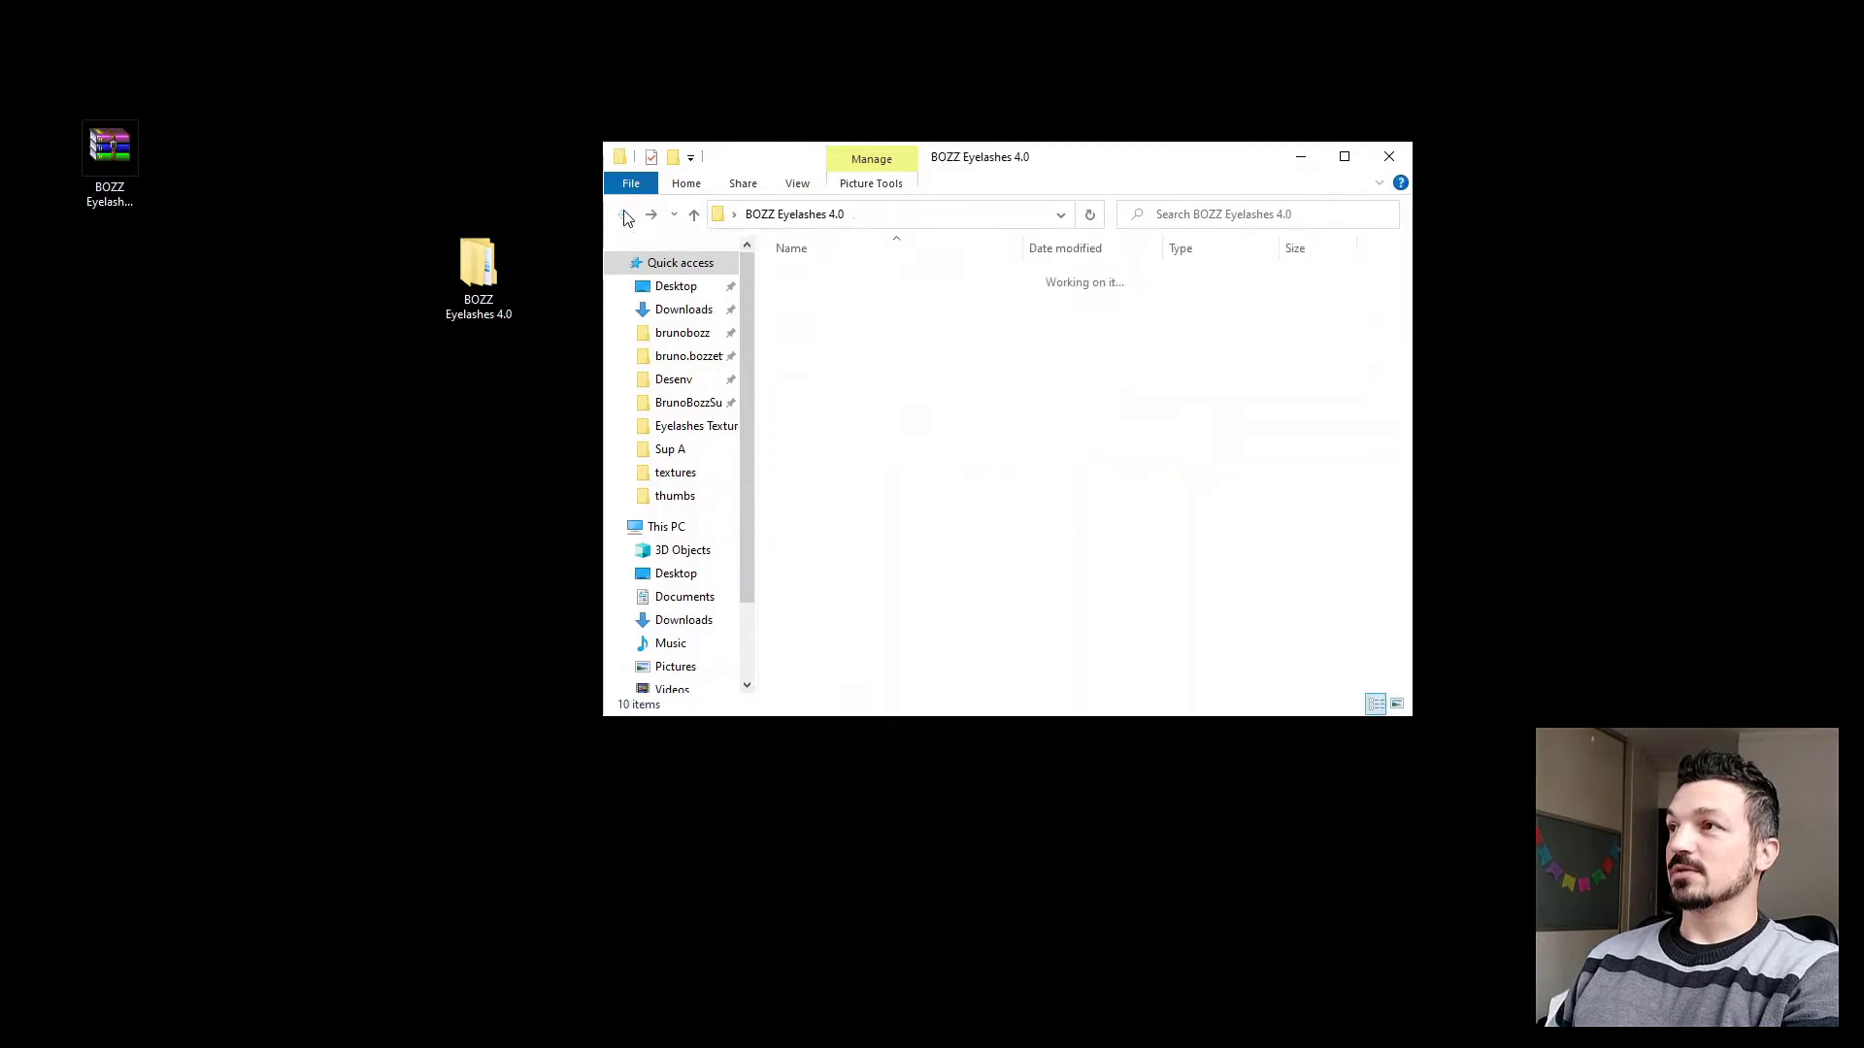
pyautogui.doubleClick(833, 300)
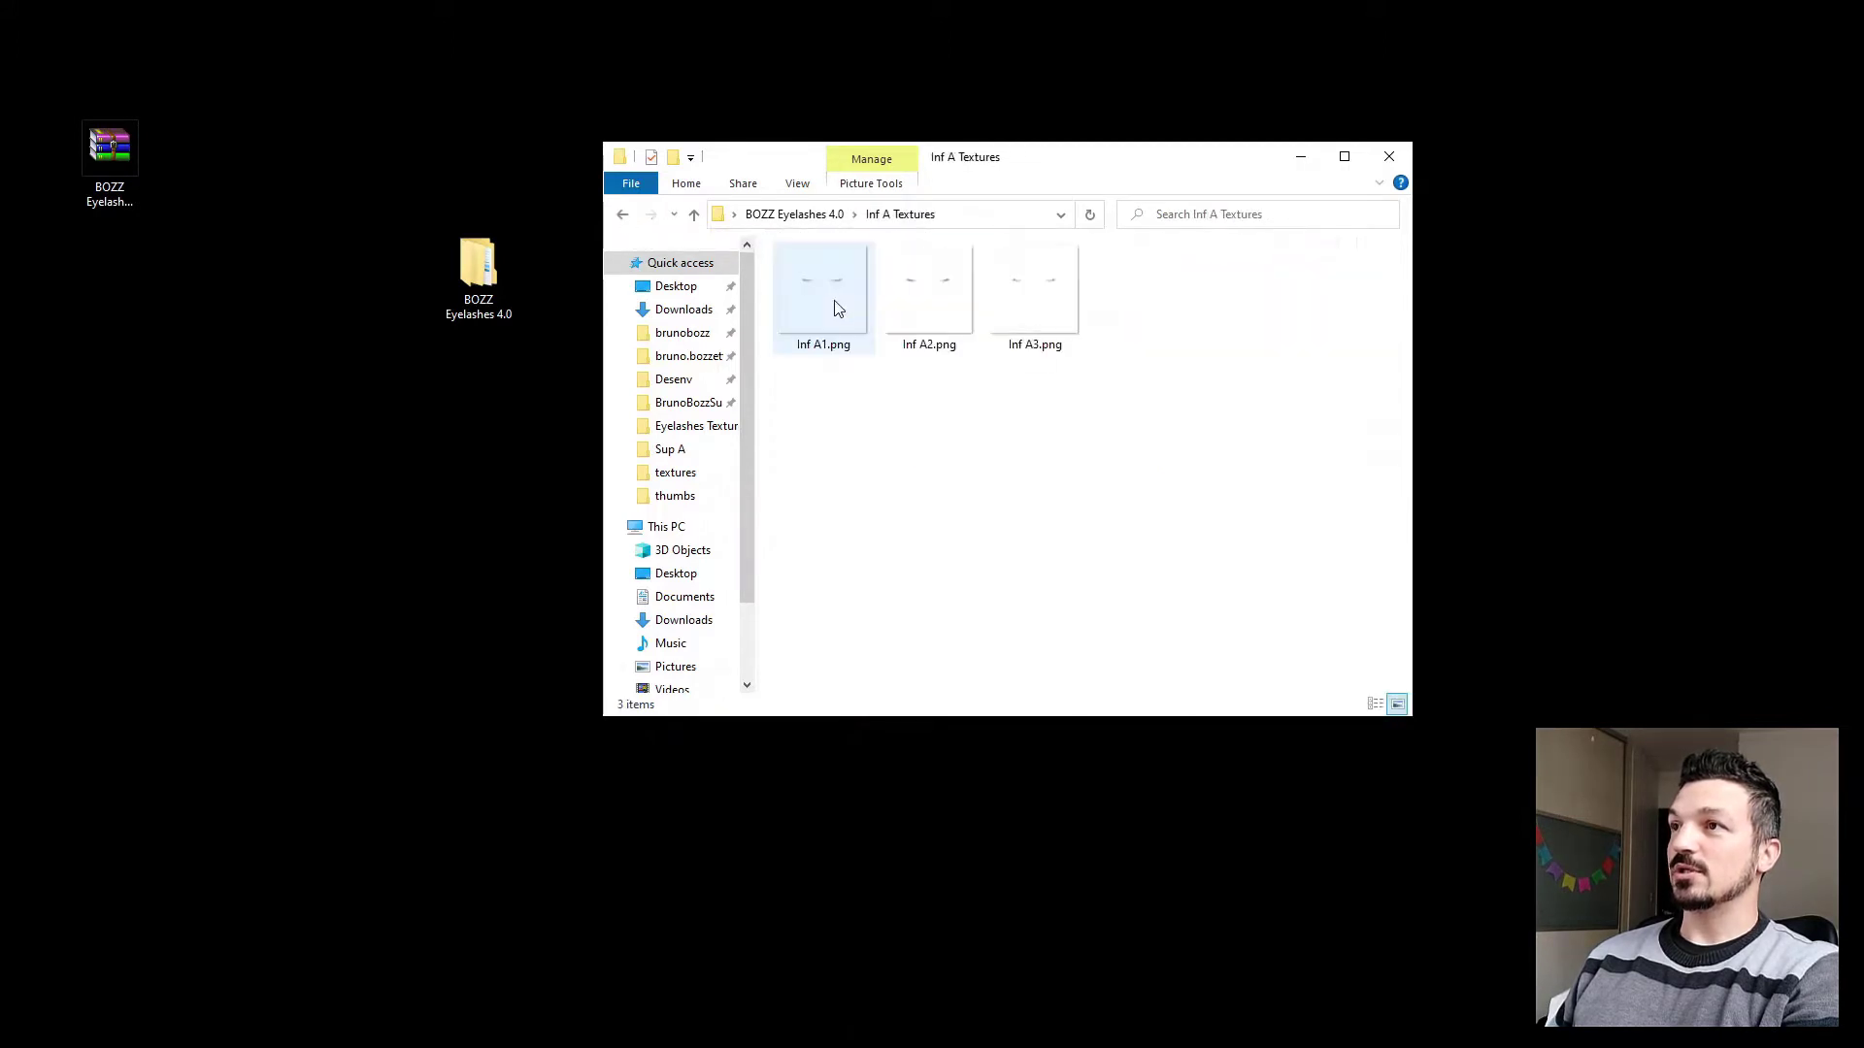
pyautogui.moveTo(828, 380); pyautogui.dragTo(1105, 325)
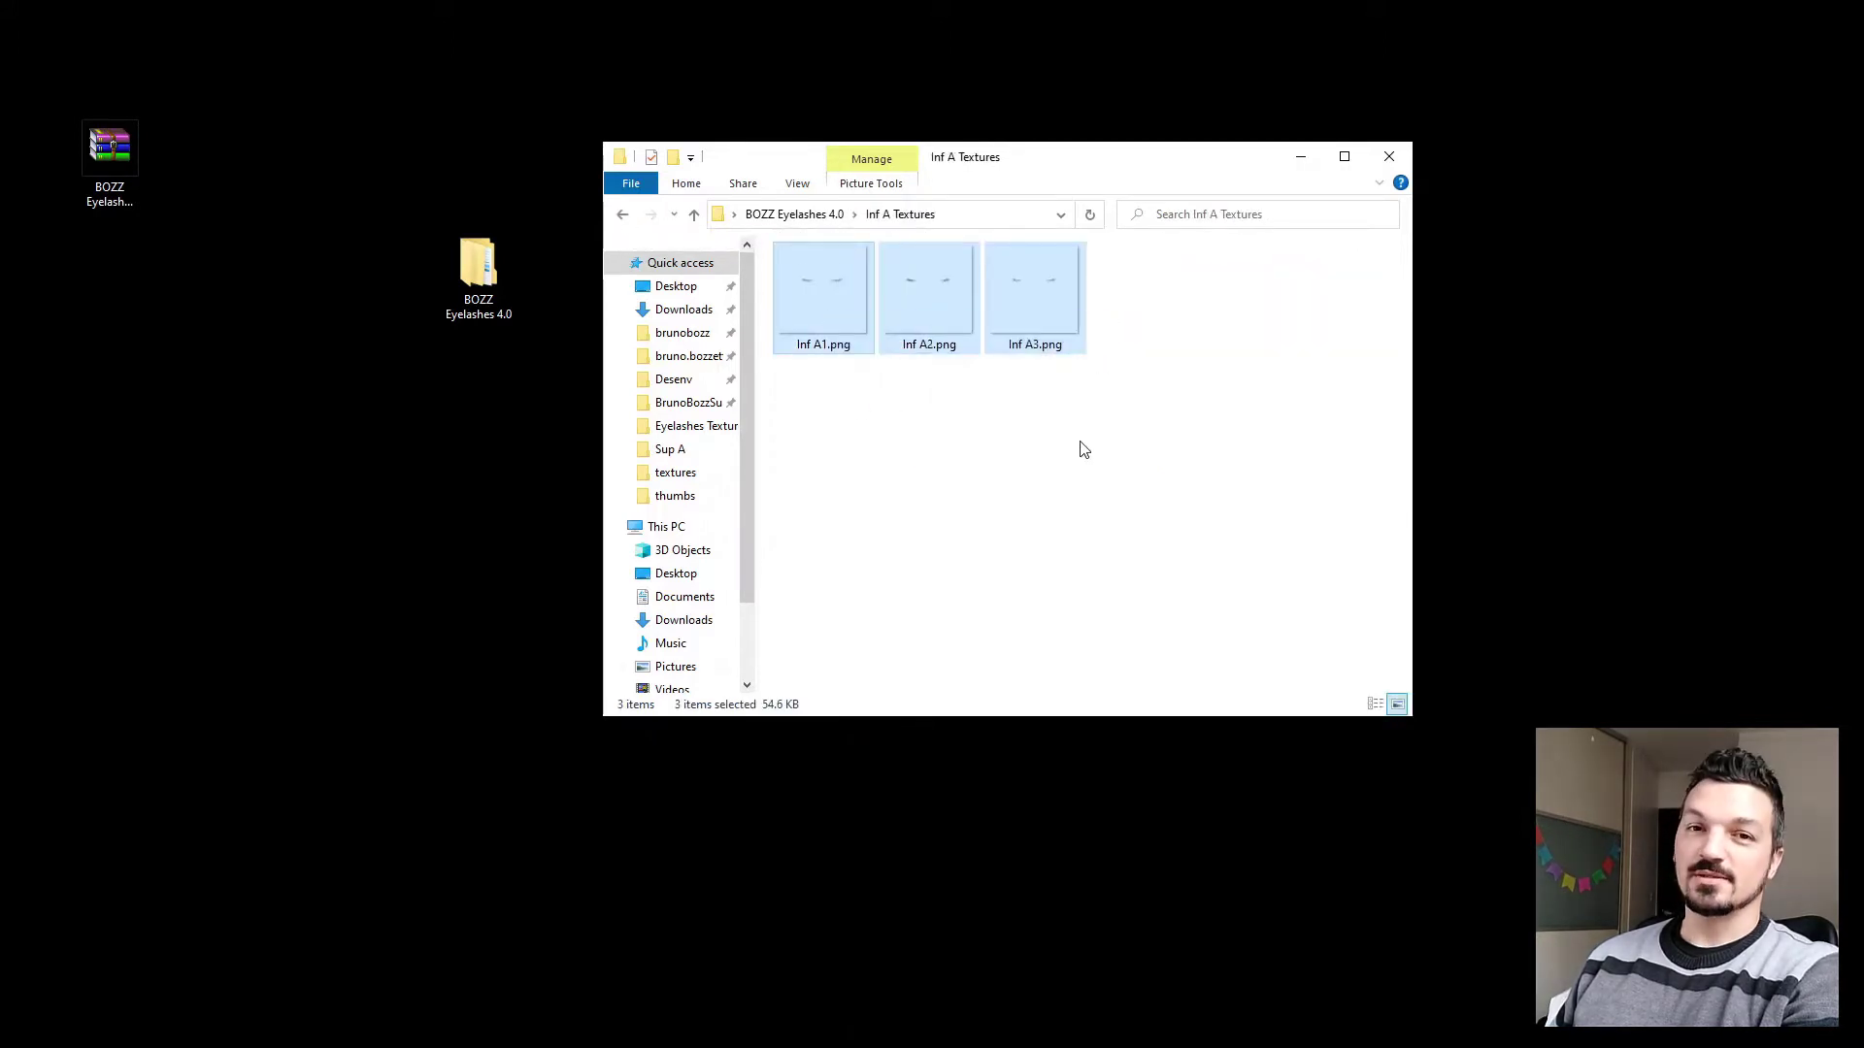
pyautogui.click(1075, 436)
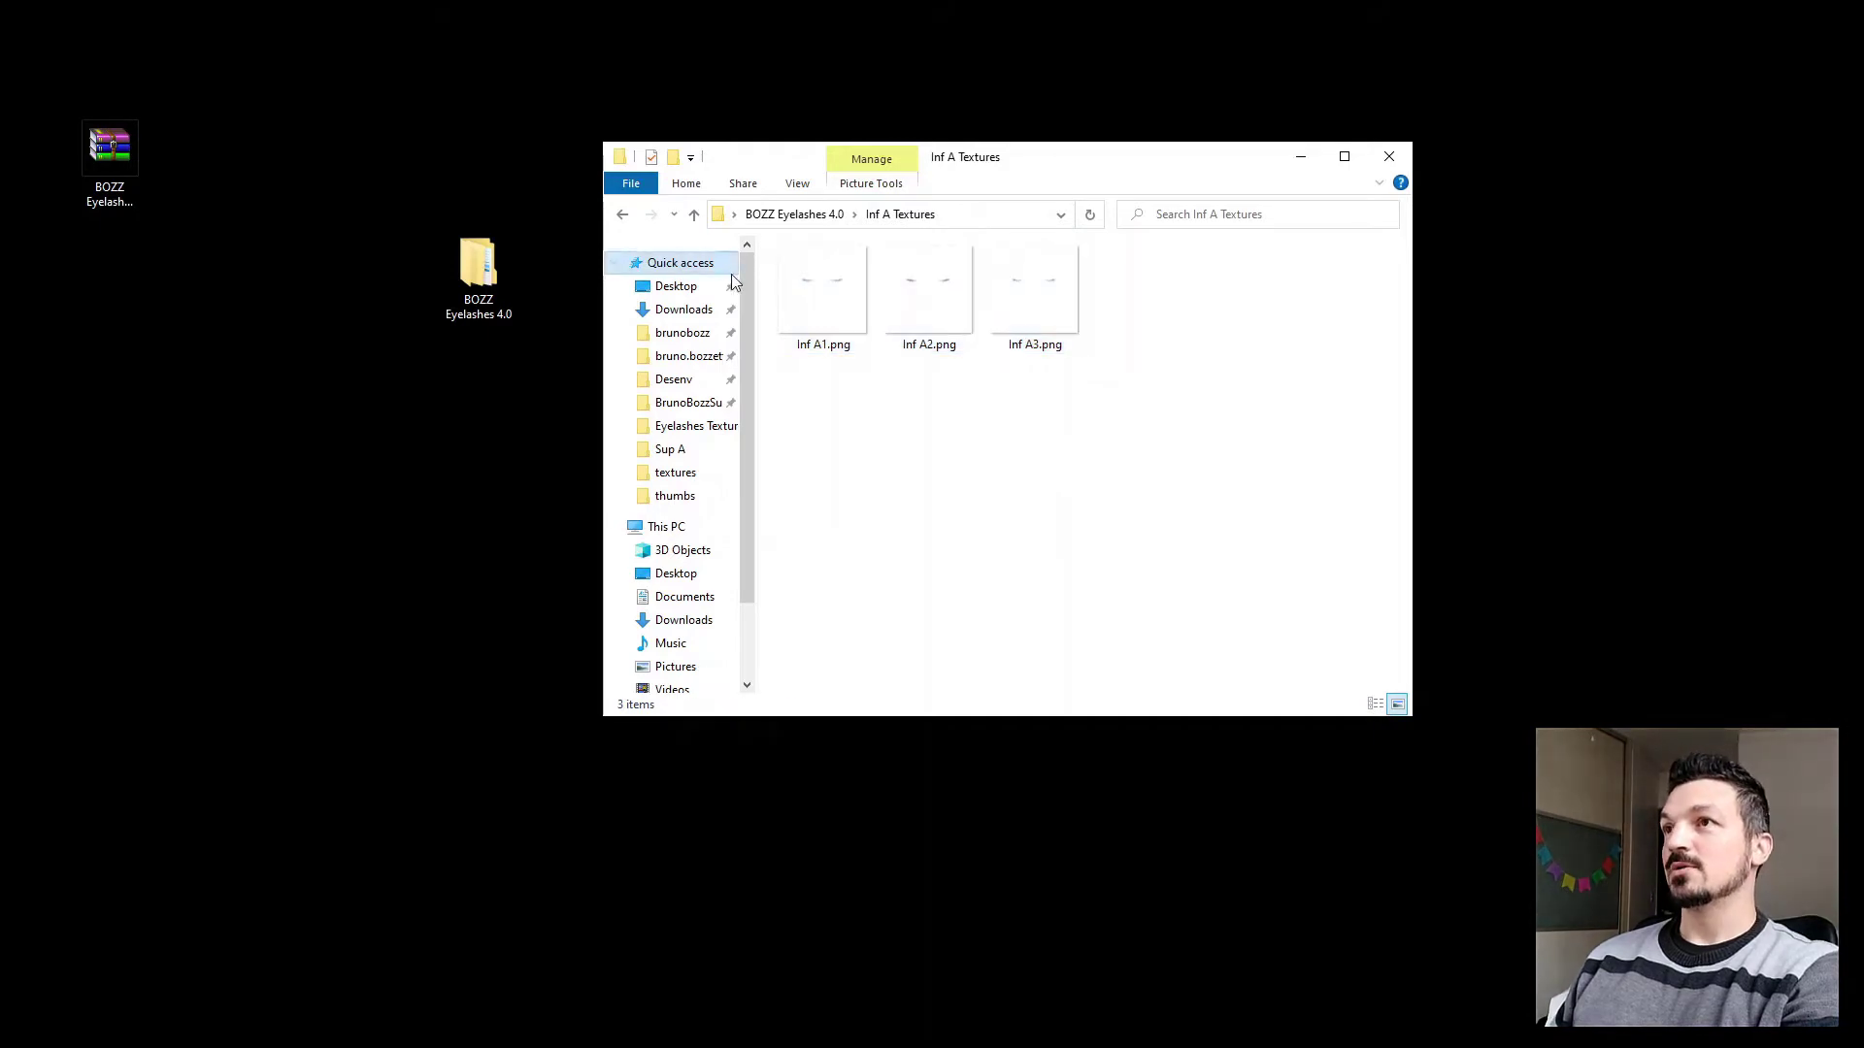
pyautogui.click(625, 218)
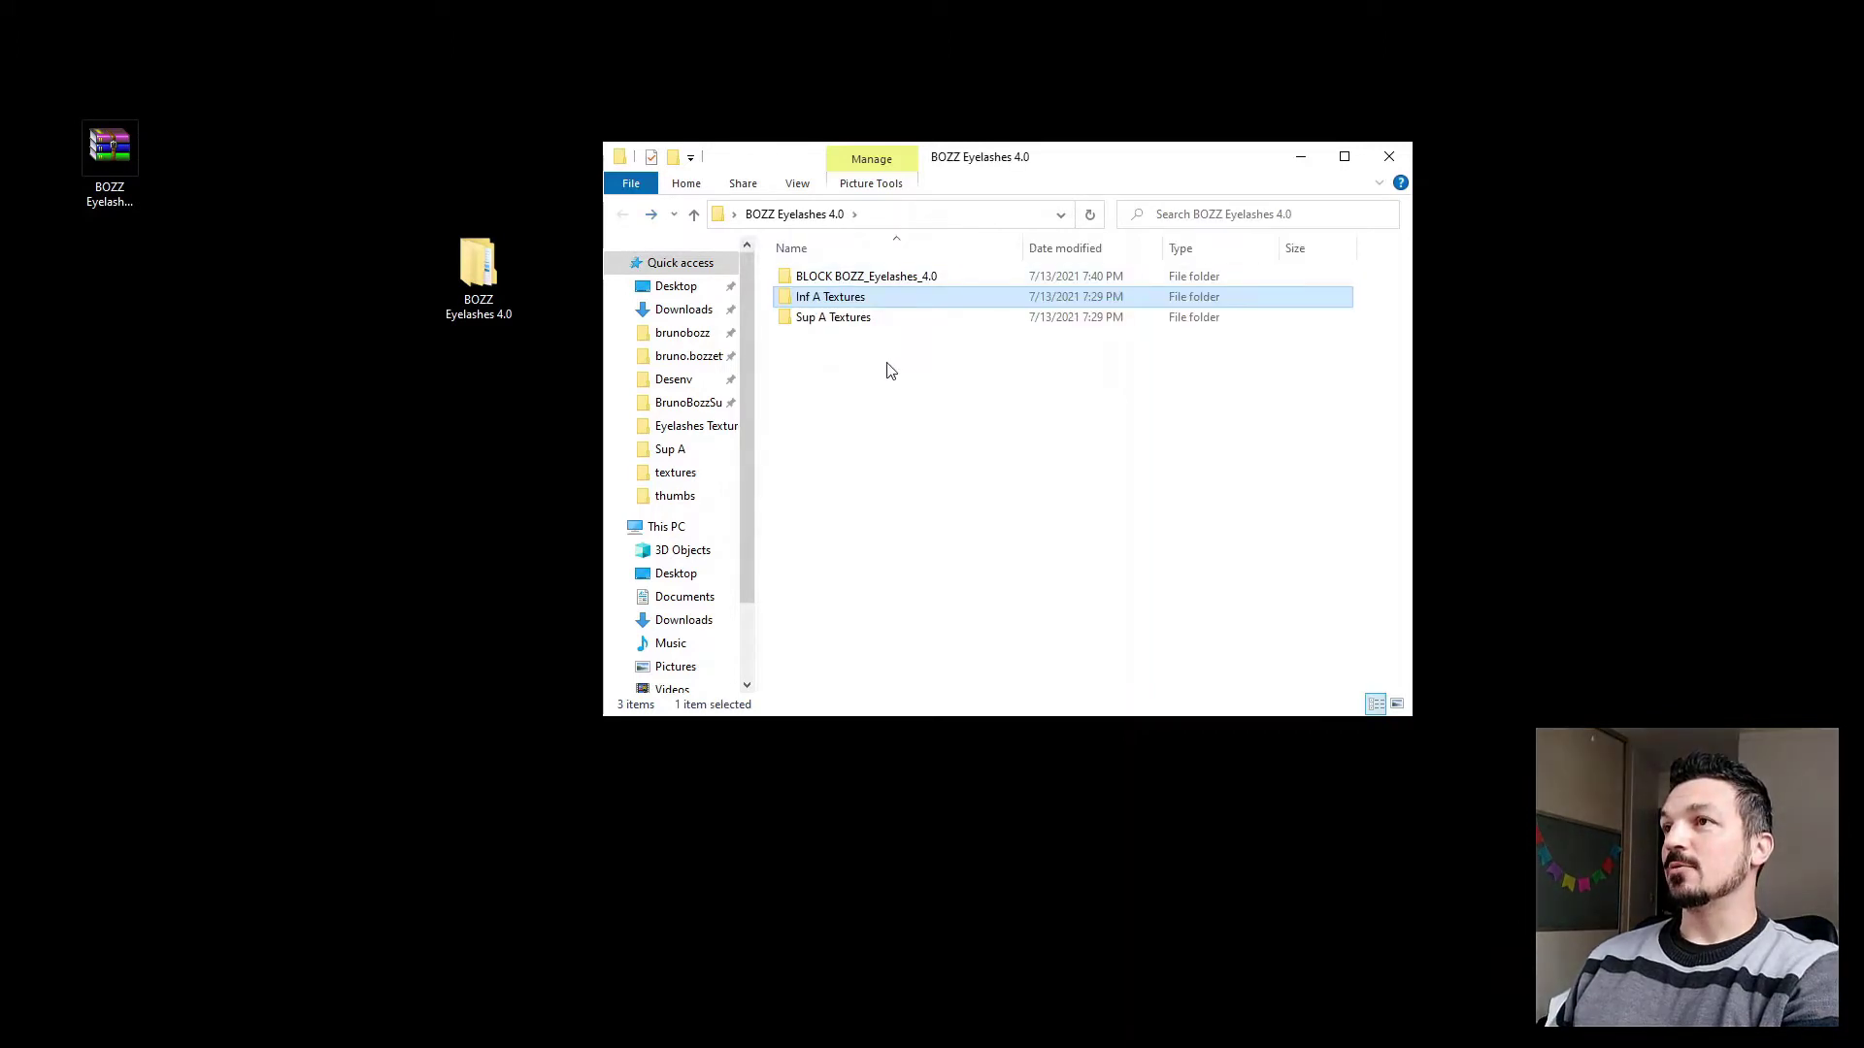
# Step: Inspect the BLOCK BOZZ_Eyelashes_4.0 folder and its arblock file, and return to the main folder
pyautogui.click(888, 367)
pyautogui.click(871, 283)
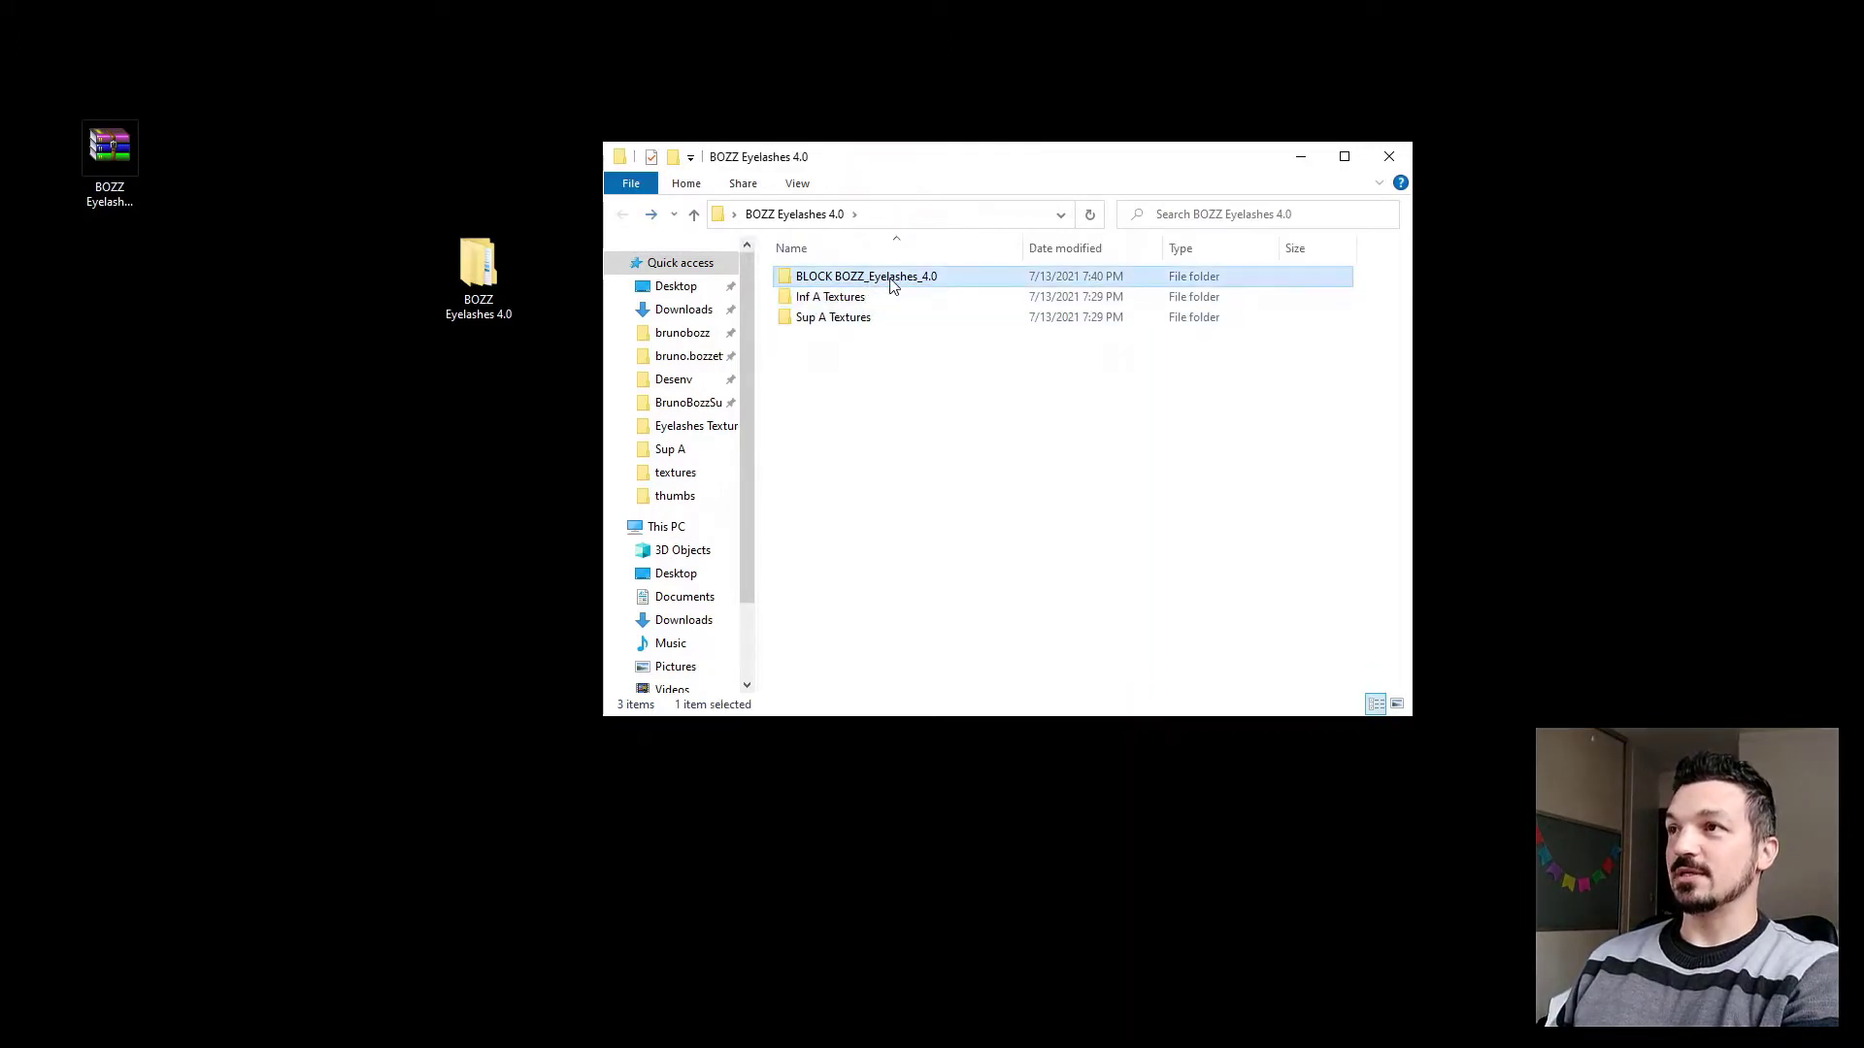
pyautogui.doubleClick(891, 283)
pyautogui.click(874, 323)
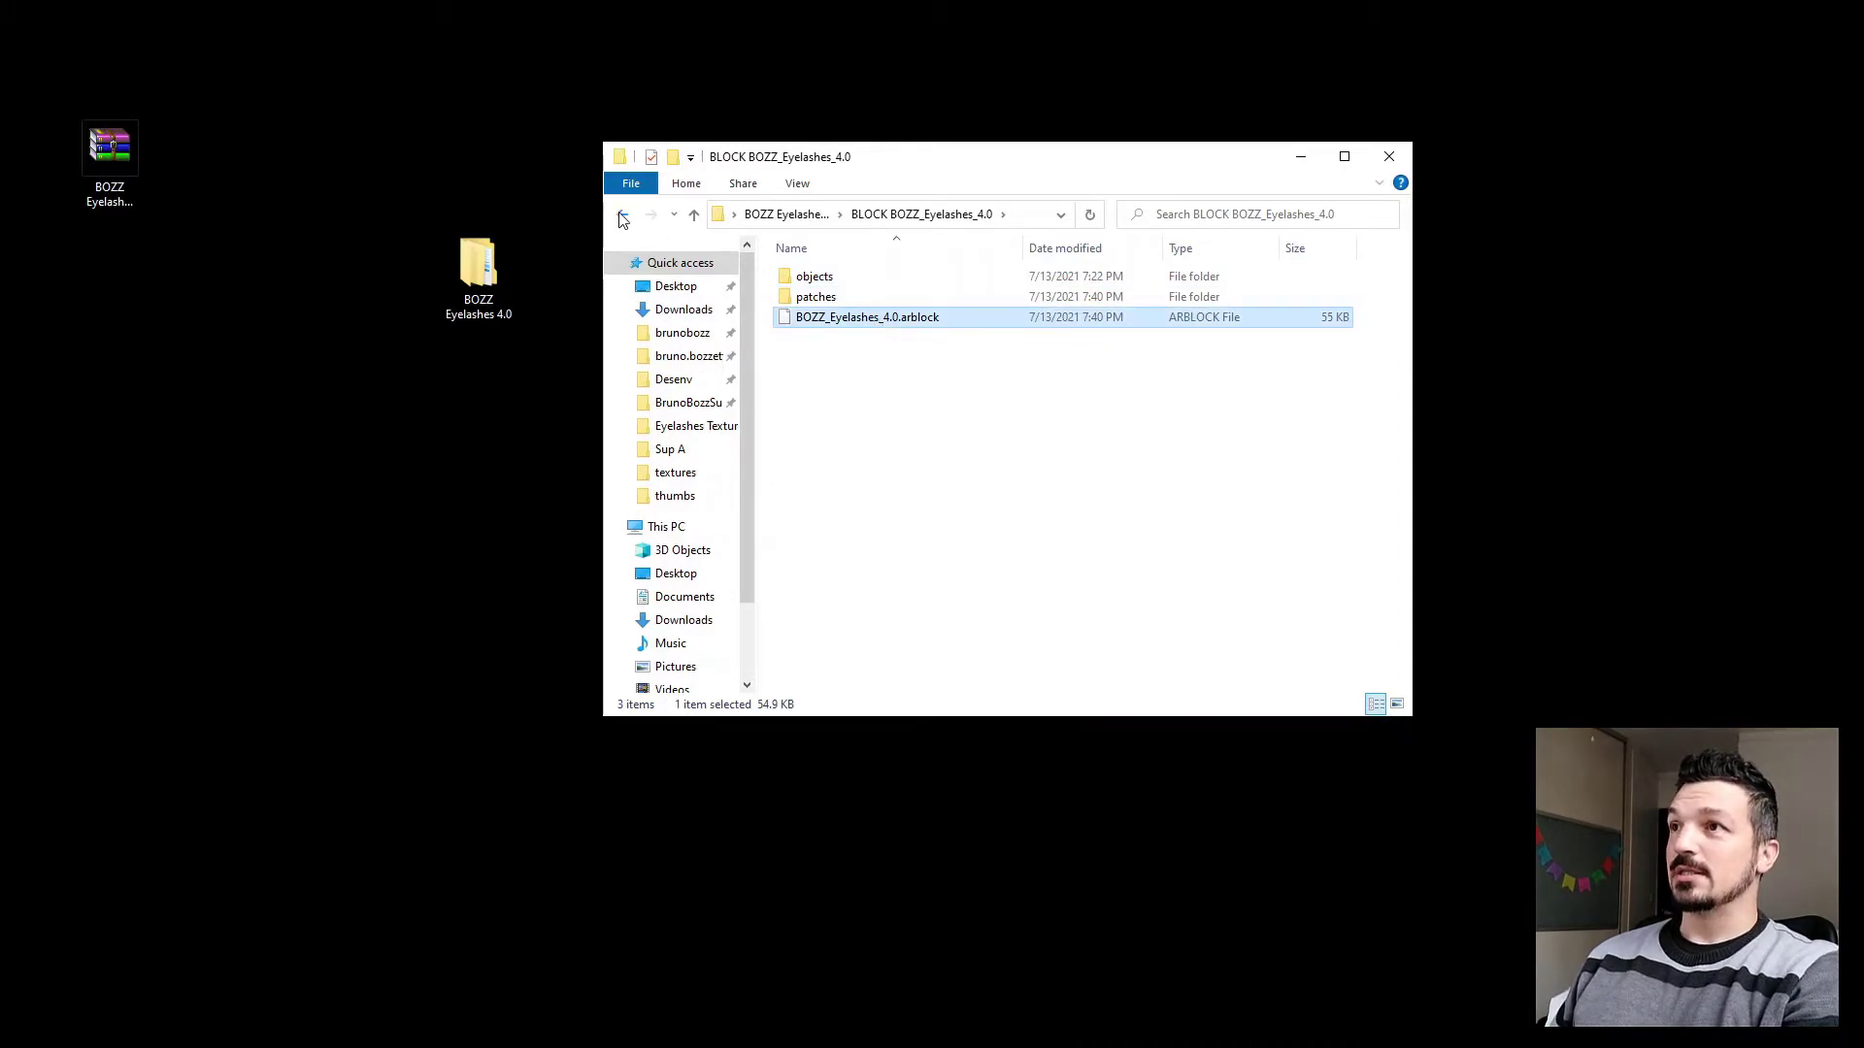
pyautogui.click(624, 219)
# Step: View the upper eyelash images in Sup A Textures once more and go back to the main folder
pyautogui.doubleClick(827, 323)
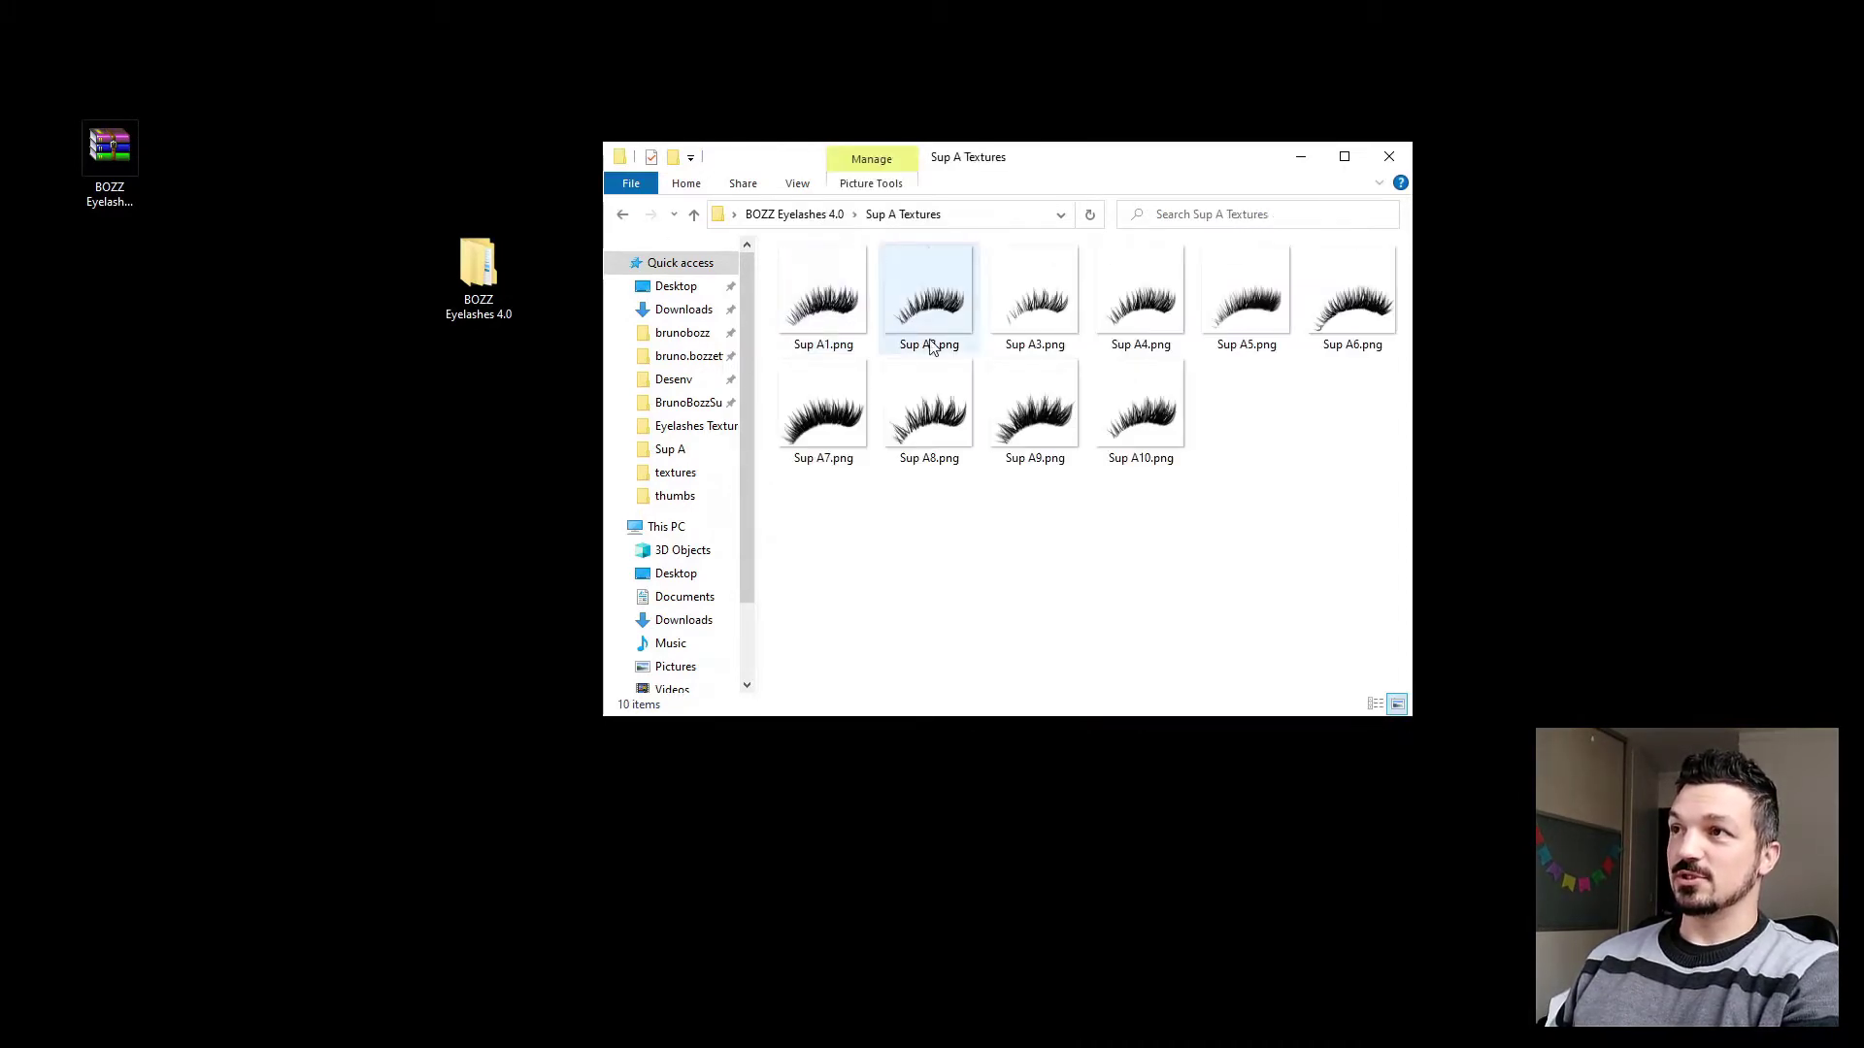
pyautogui.click(624, 216)
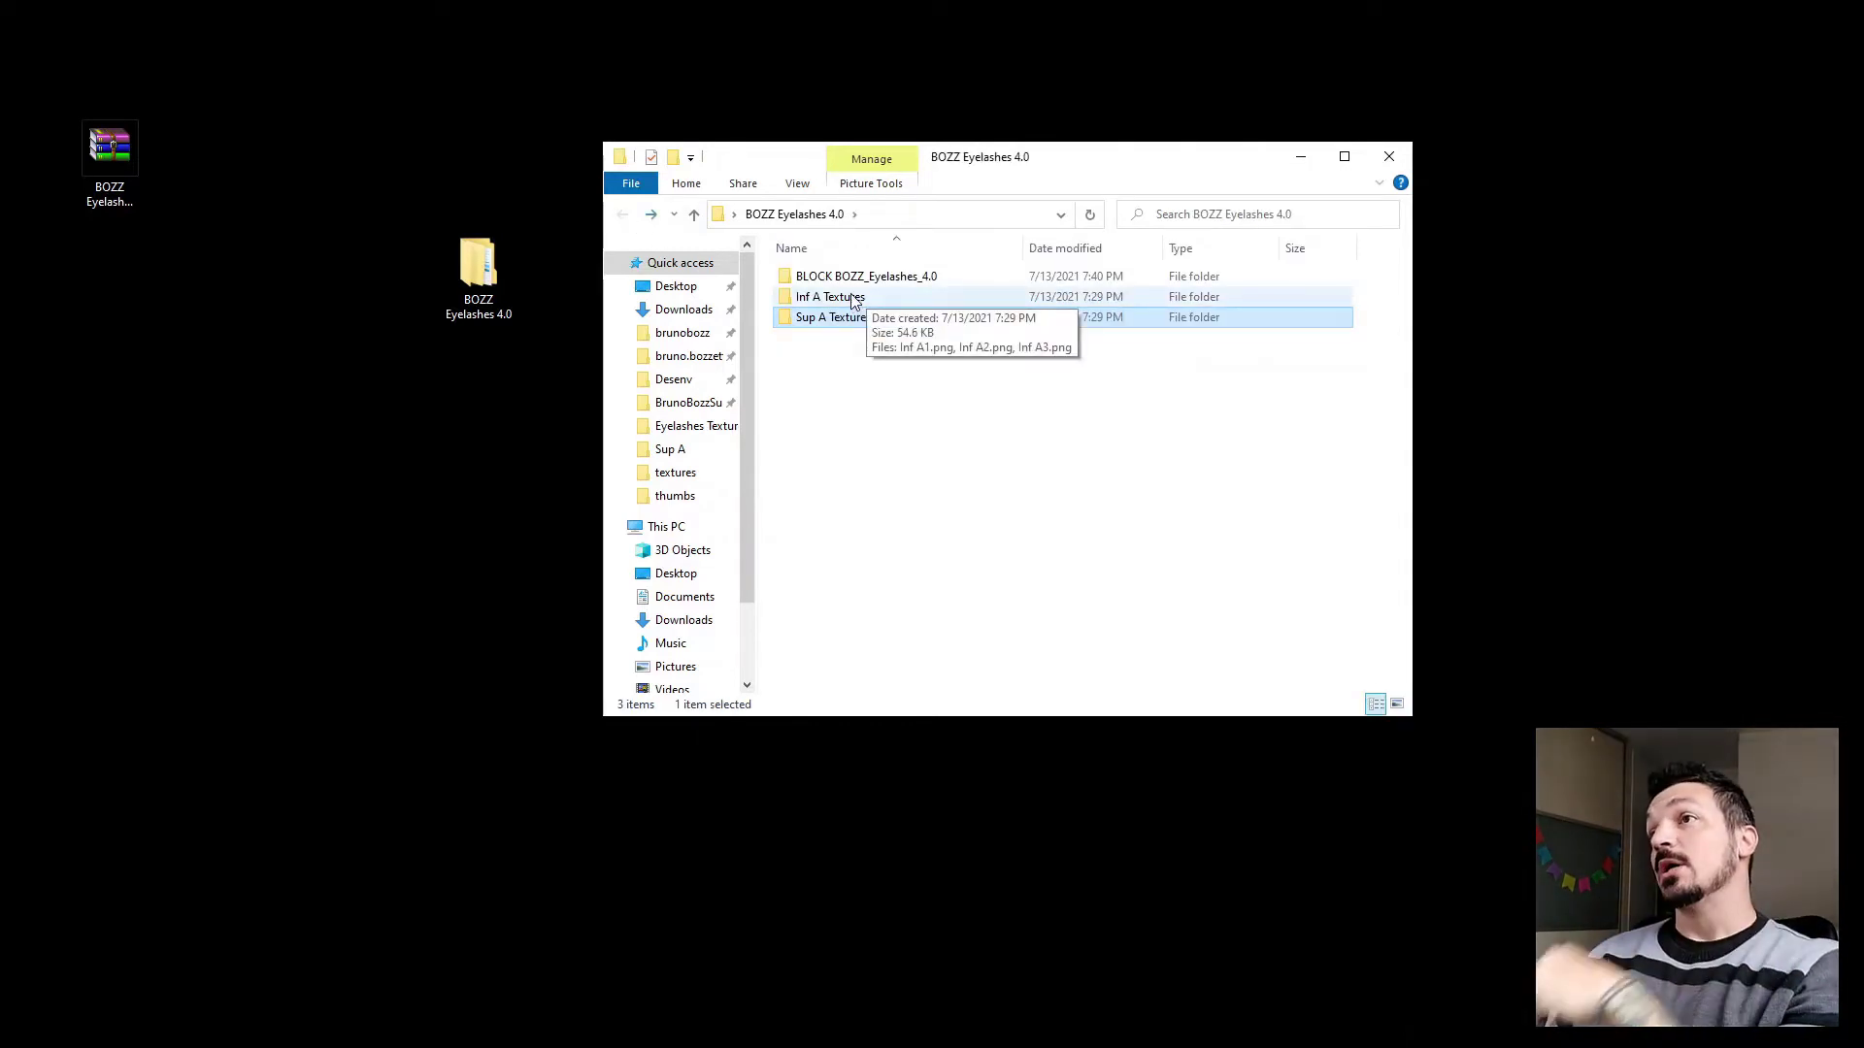
pyautogui.click(890, 403)
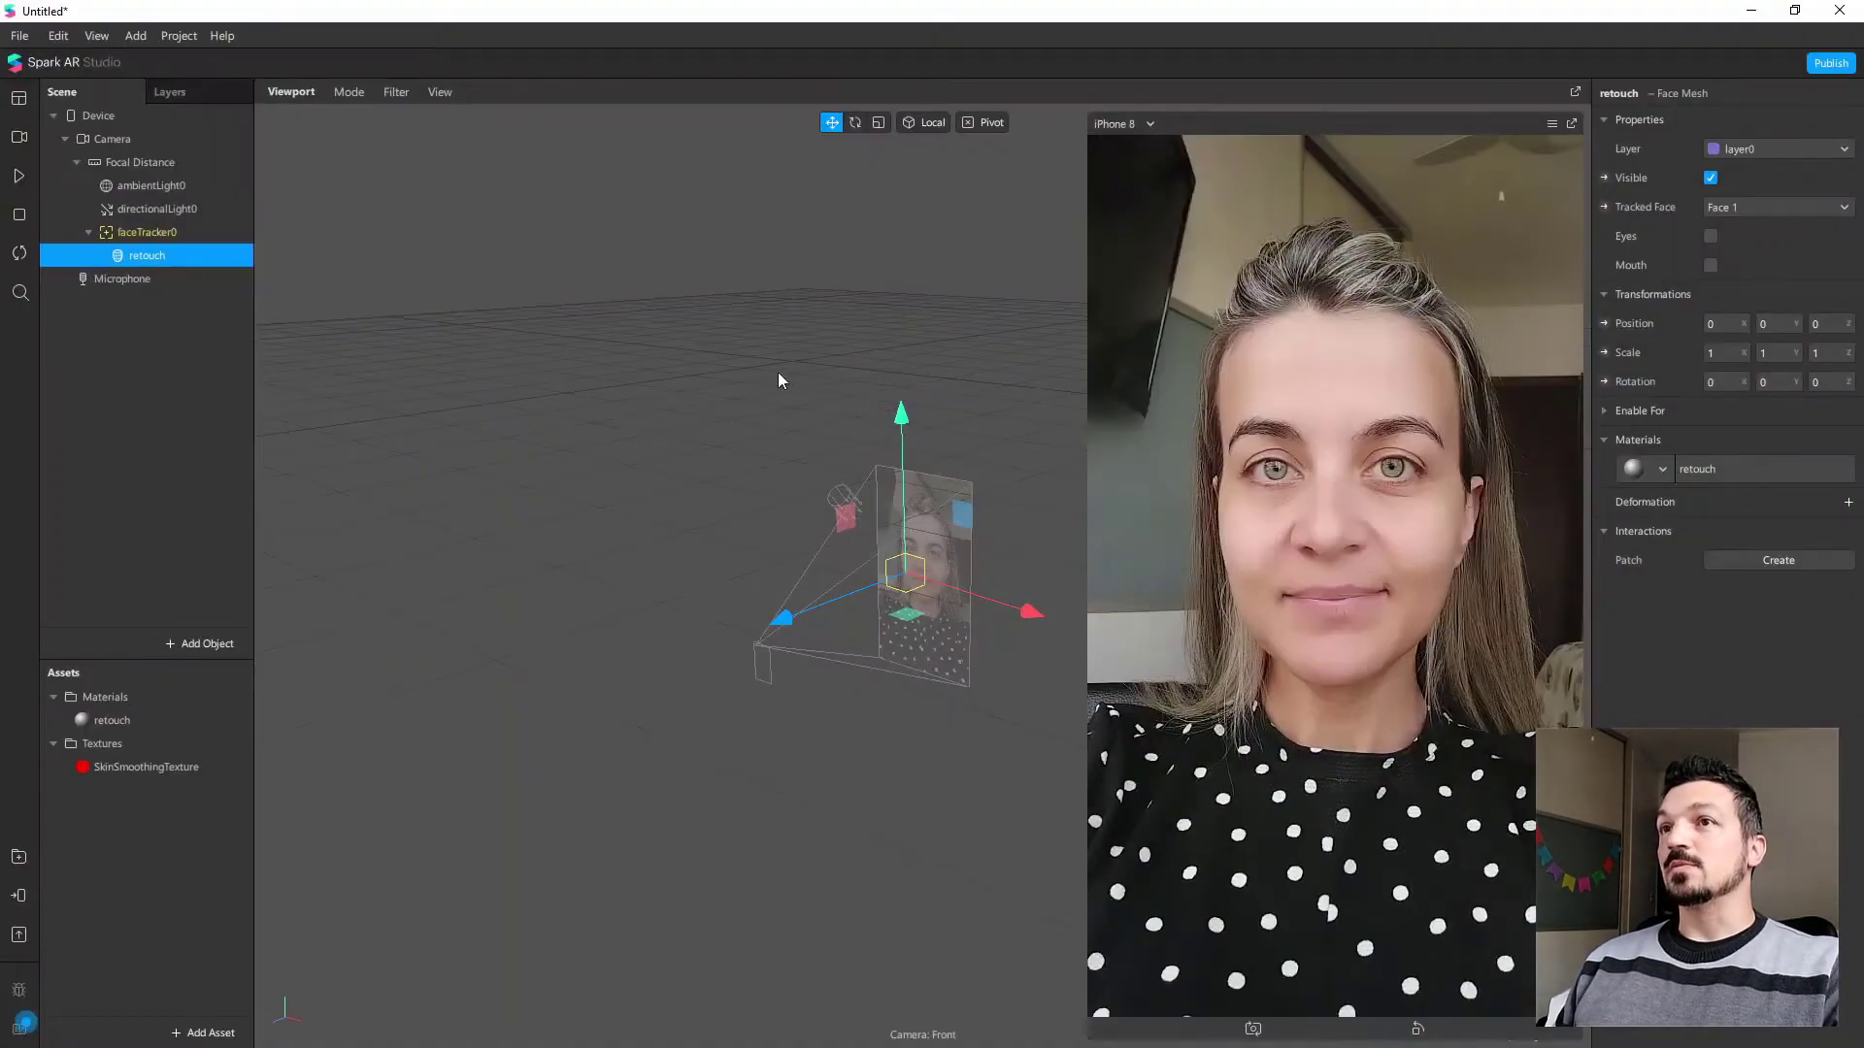
# Step: Switch to Spark AR Studio and review faceTracker0 with its retouch face mesh and material
pyautogui.click(168, 236)
pyautogui.click(166, 250)
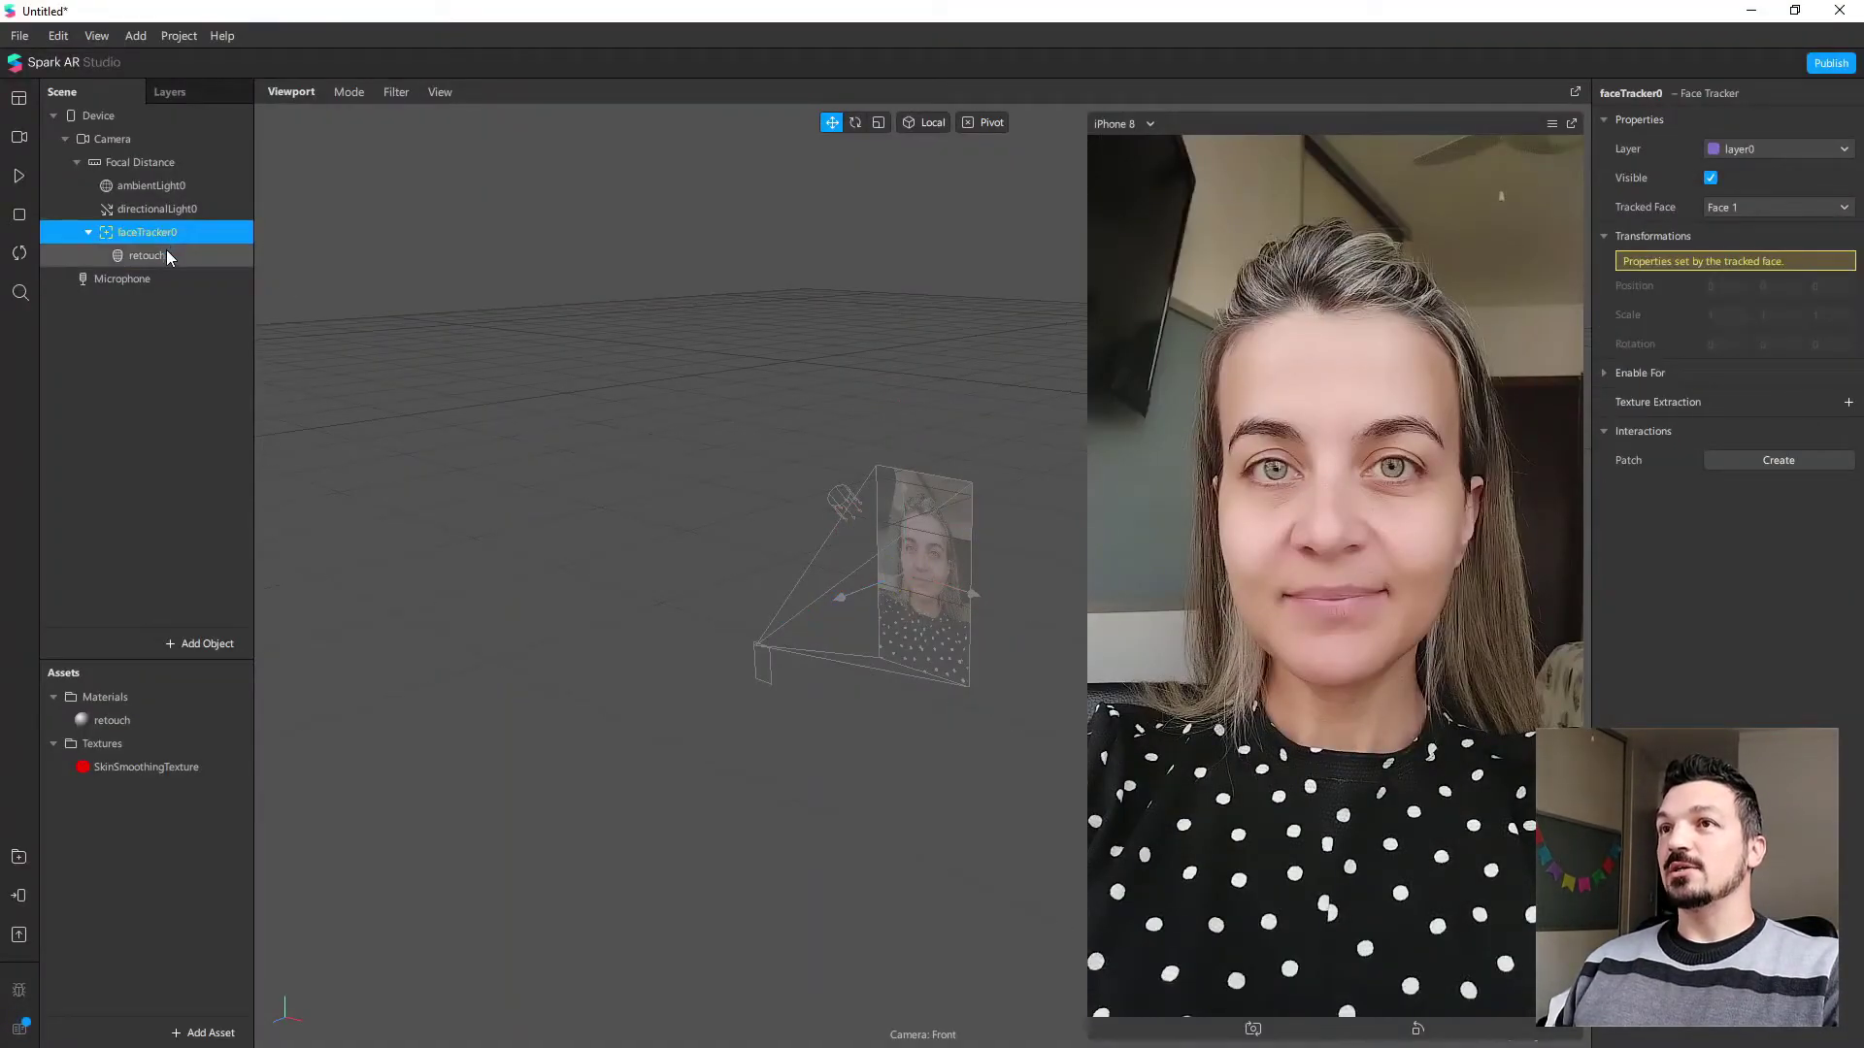
pyautogui.press('F2')
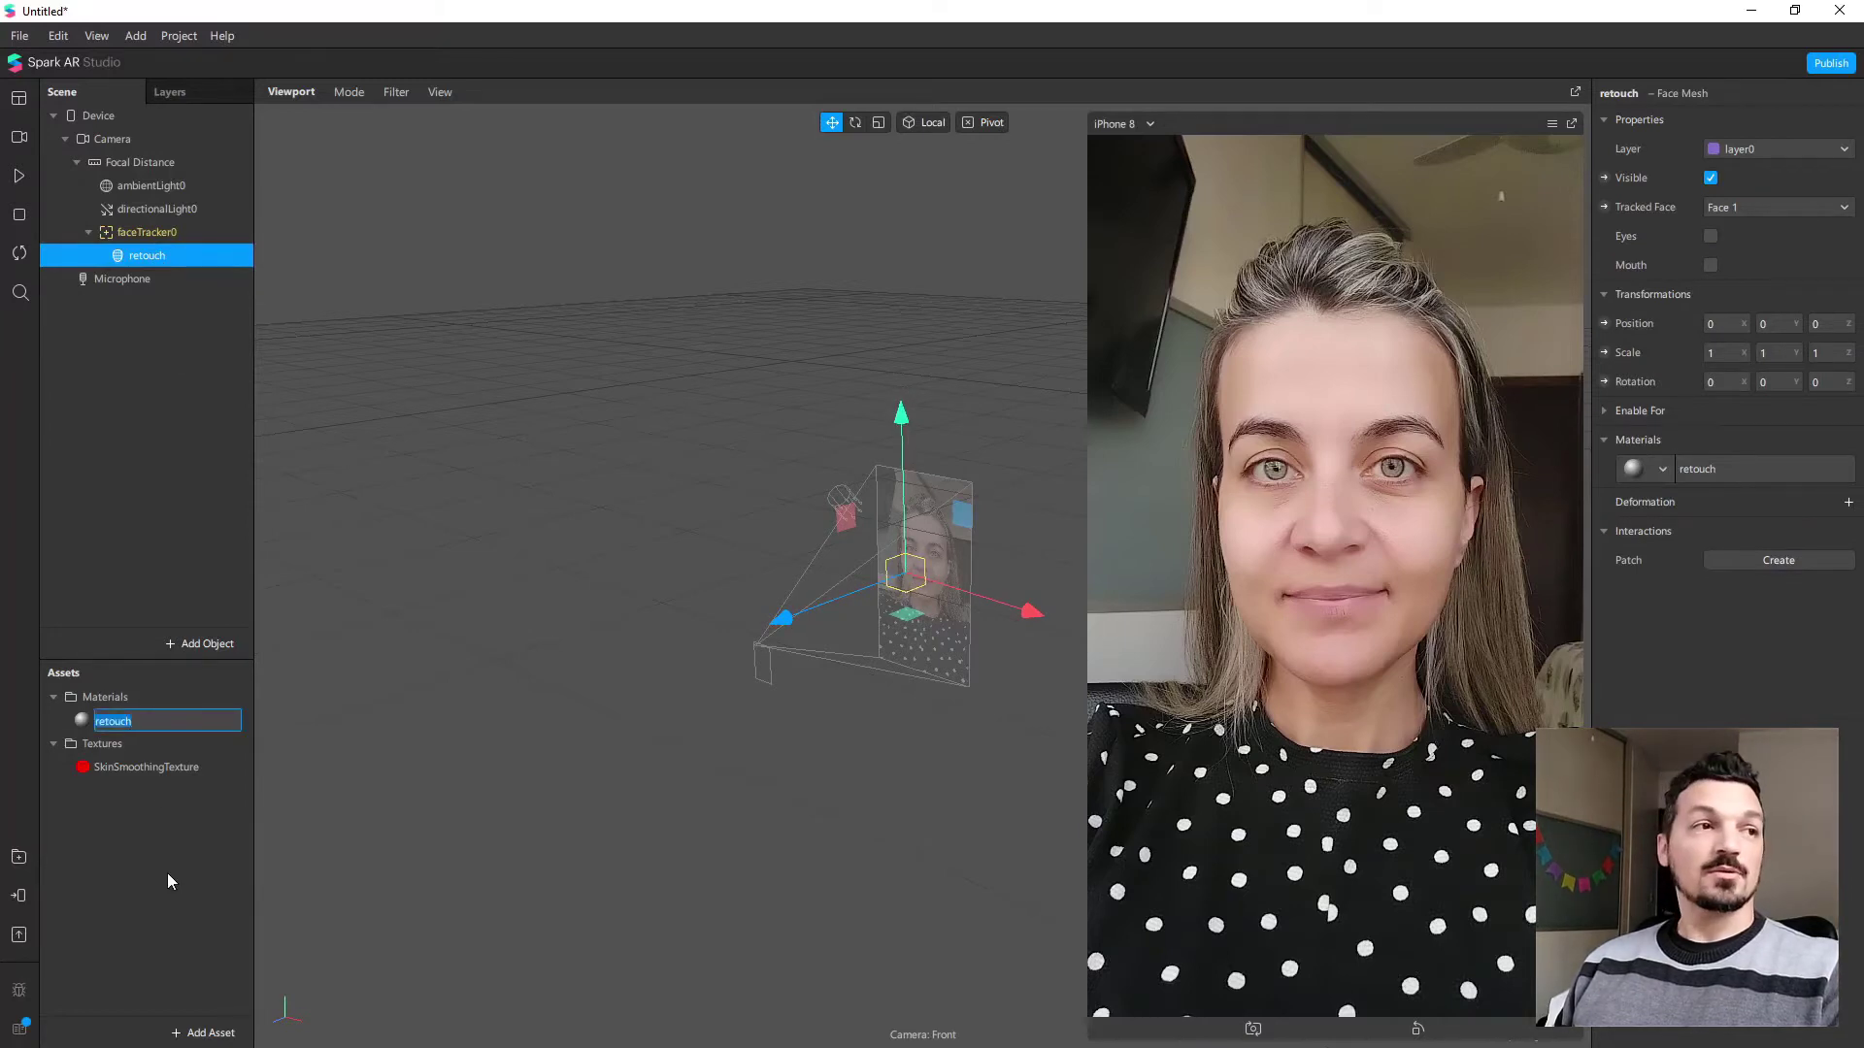
pyautogui.press('Return')
# Step: Import BOZZ_Eyelashes_4.0.arblock from the BLOCK BOZZ_Eyelashes_4.0 folder into the project assets and place the block in the scene under Focal Distance
pyautogui.hotkey('alt', 'Tab')
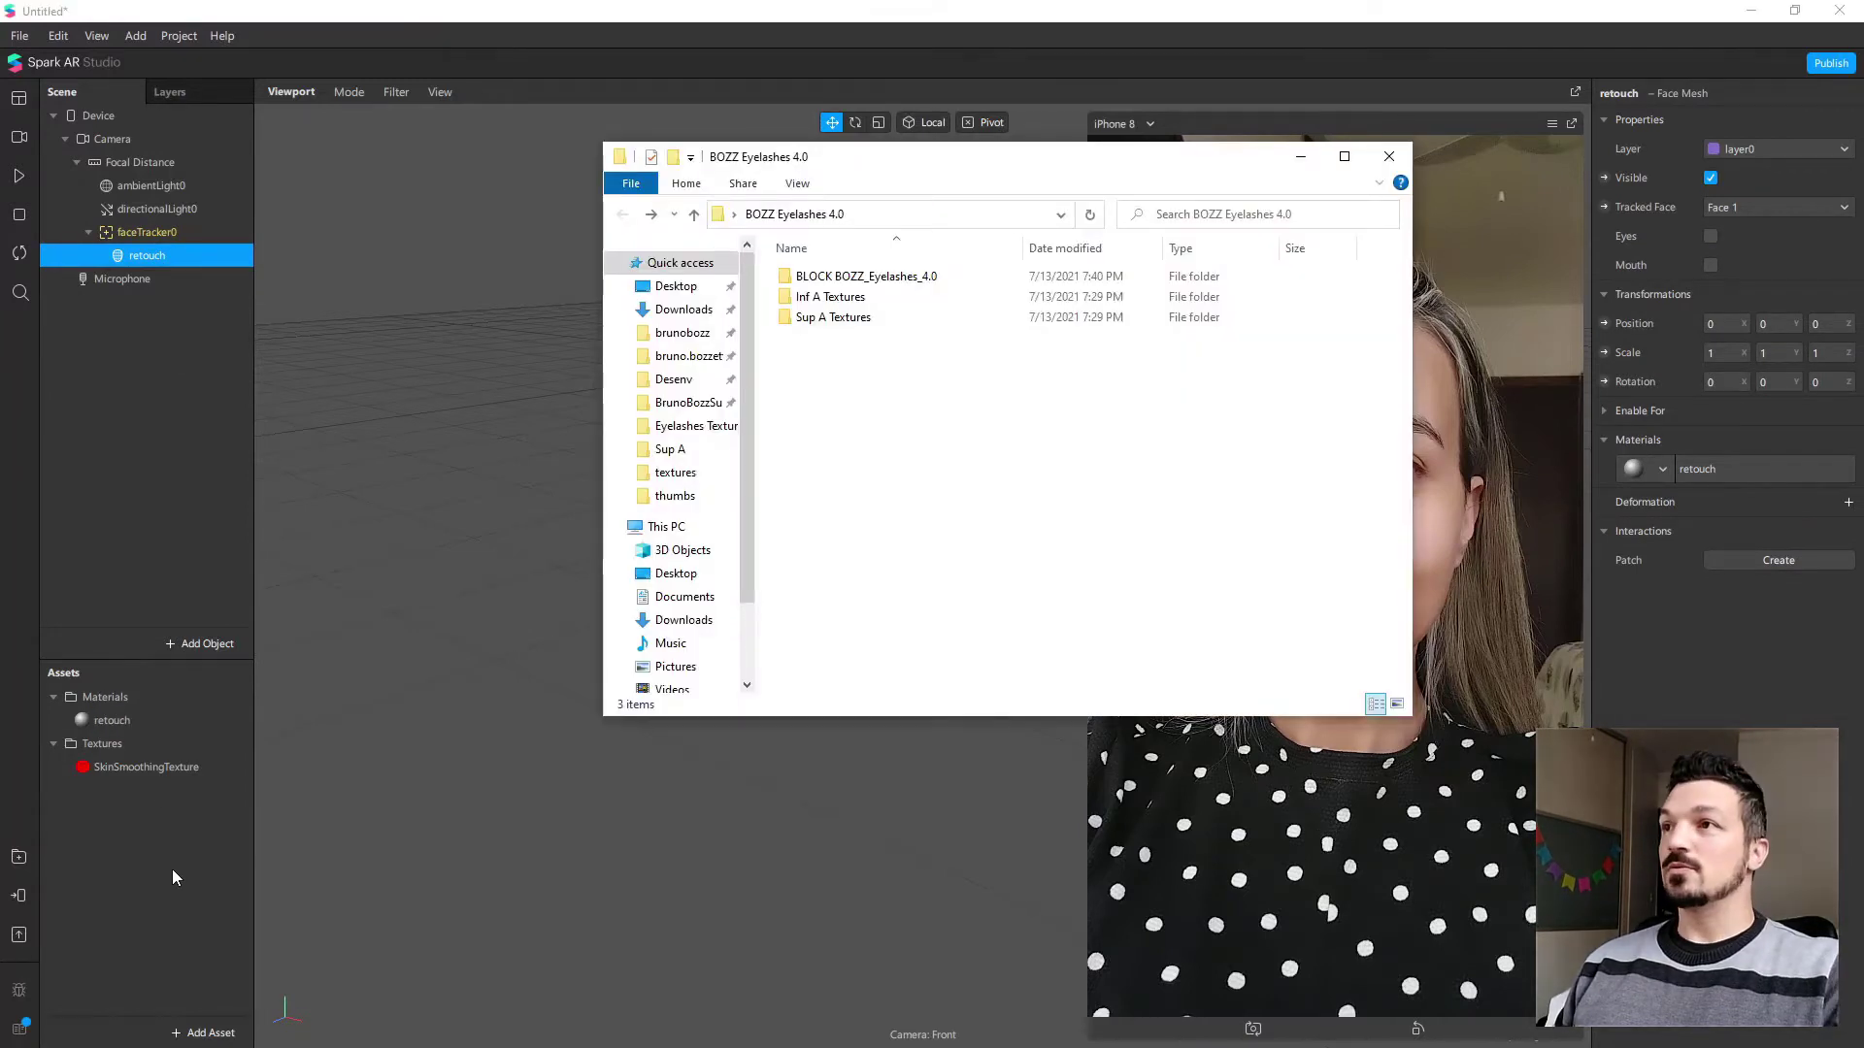
pyautogui.doubleClick(864, 277)
pyautogui.click(883, 326)
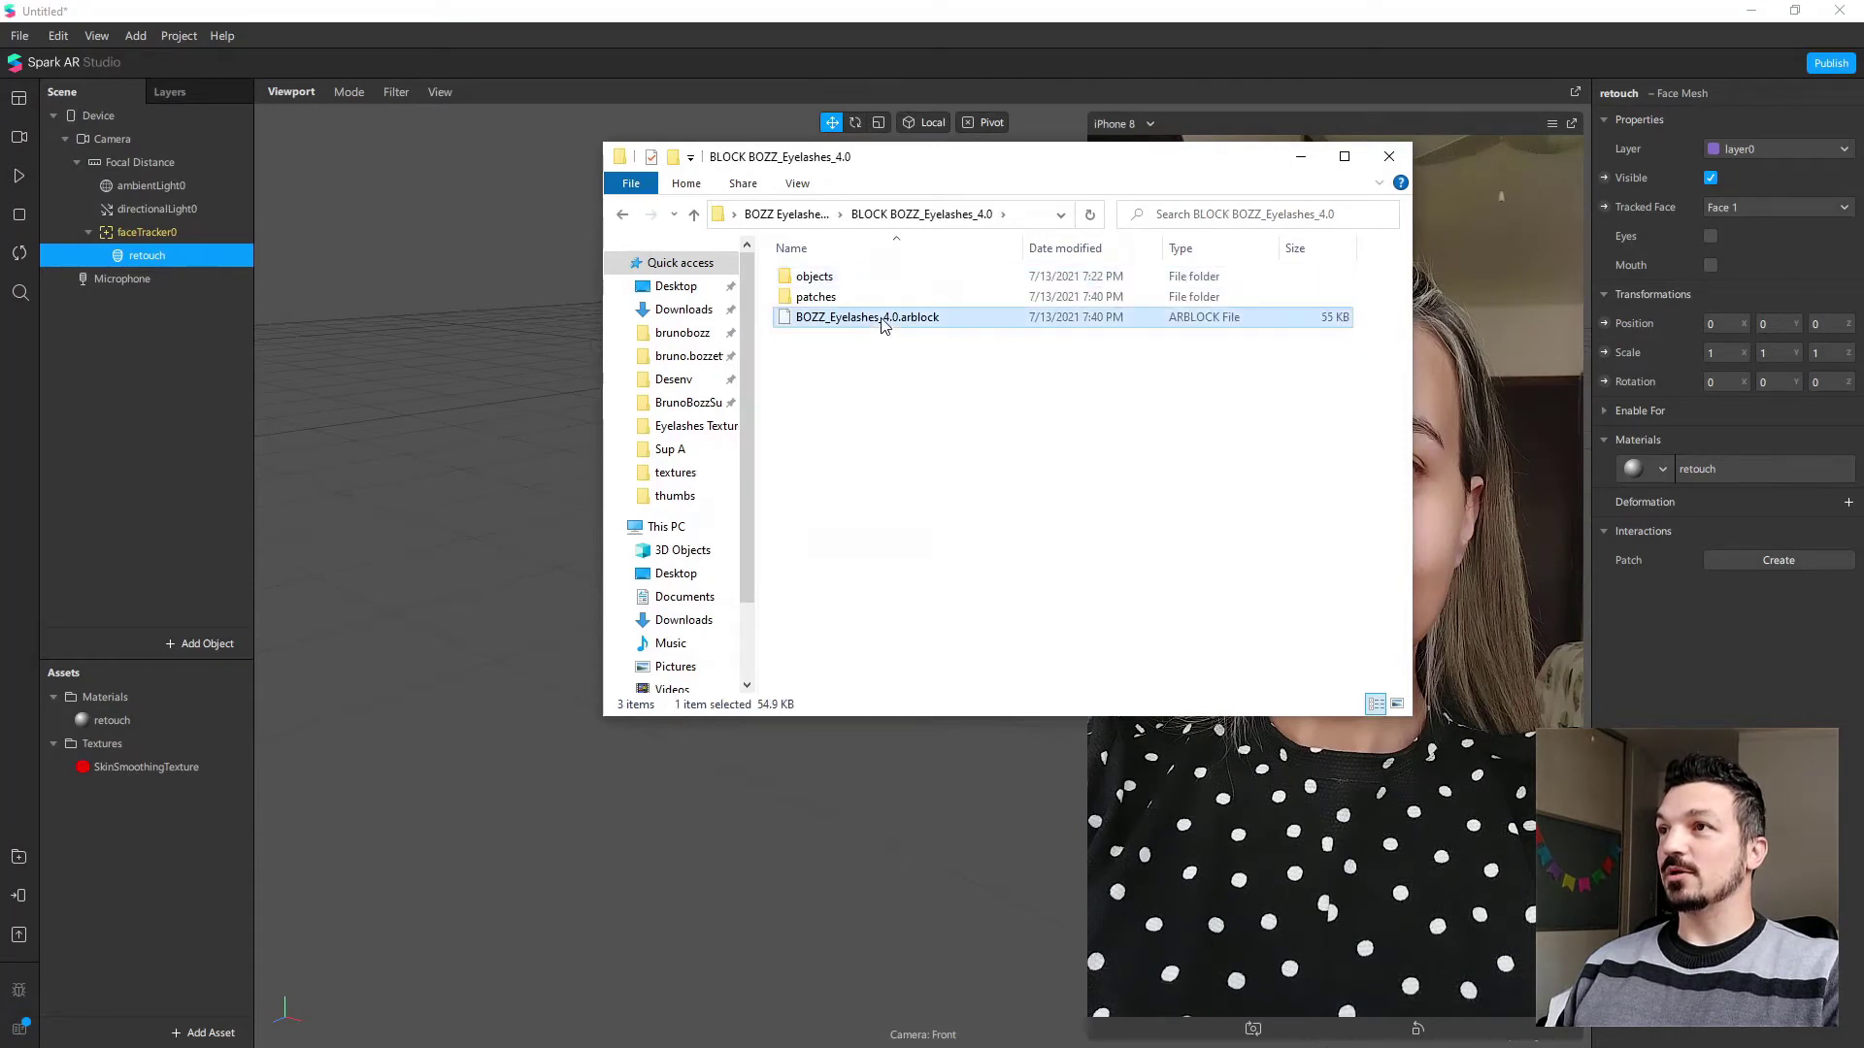
pyautogui.moveTo(891, 326); pyautogui.dragTo(169, 879)
pyautogui.click(169, 879)
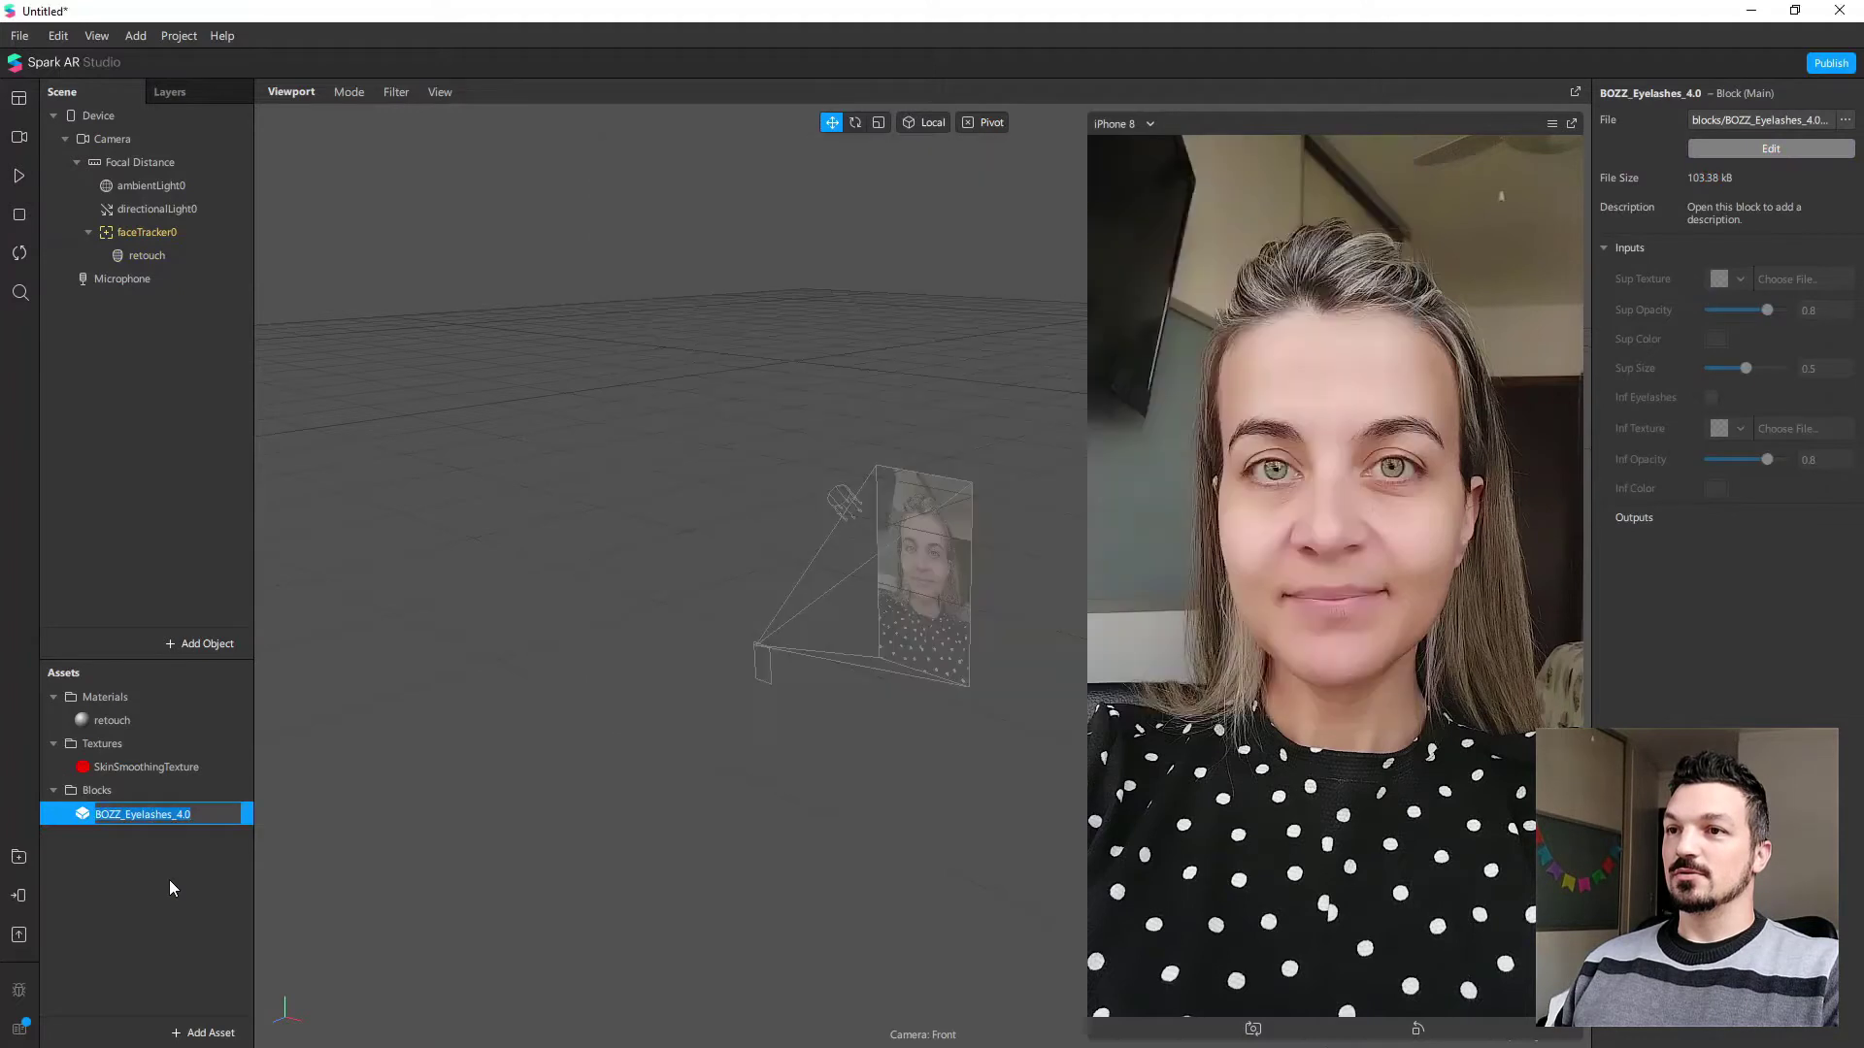
pyautogui.moveTo(147, 812); pyautogui.dragTo(155, 454)
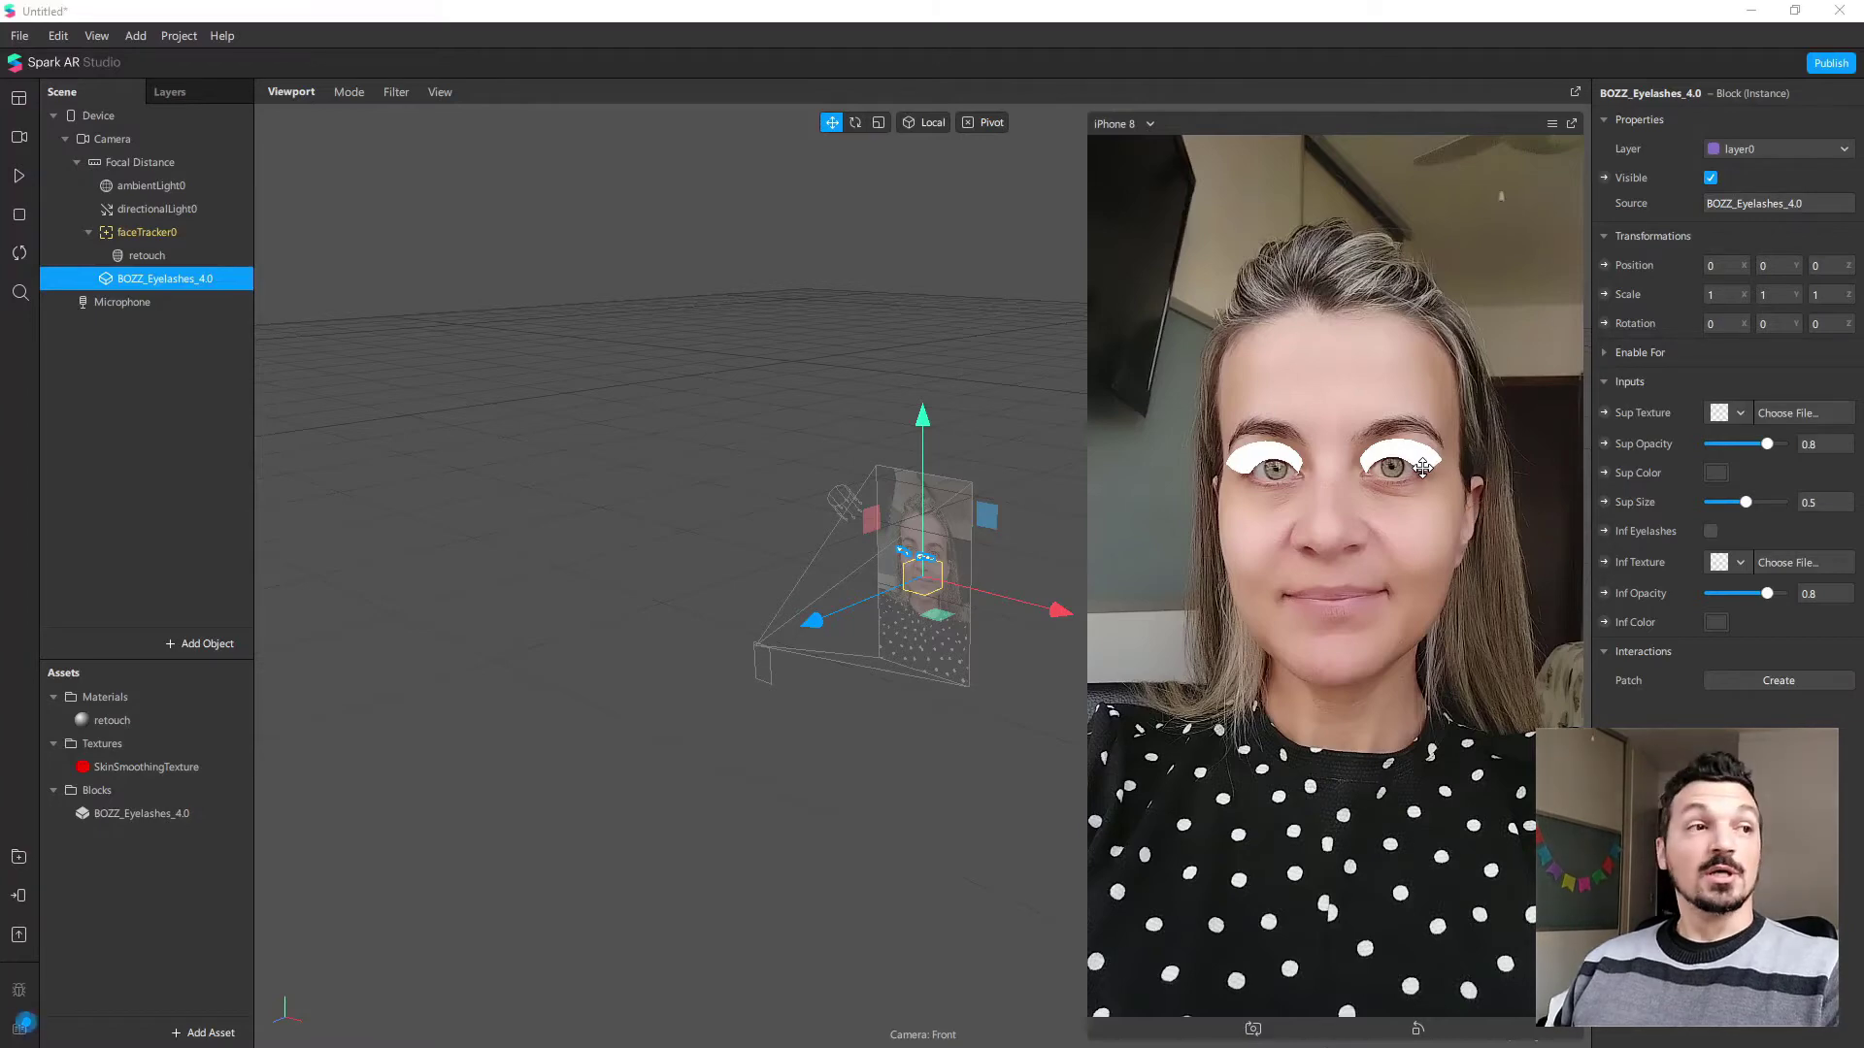
# Step: Check the size of the BLOCK BOZZ_Eyelashes_4.0 folder in its properties and close them without changes
pyautogui.hotkey('alt', 'Tab')
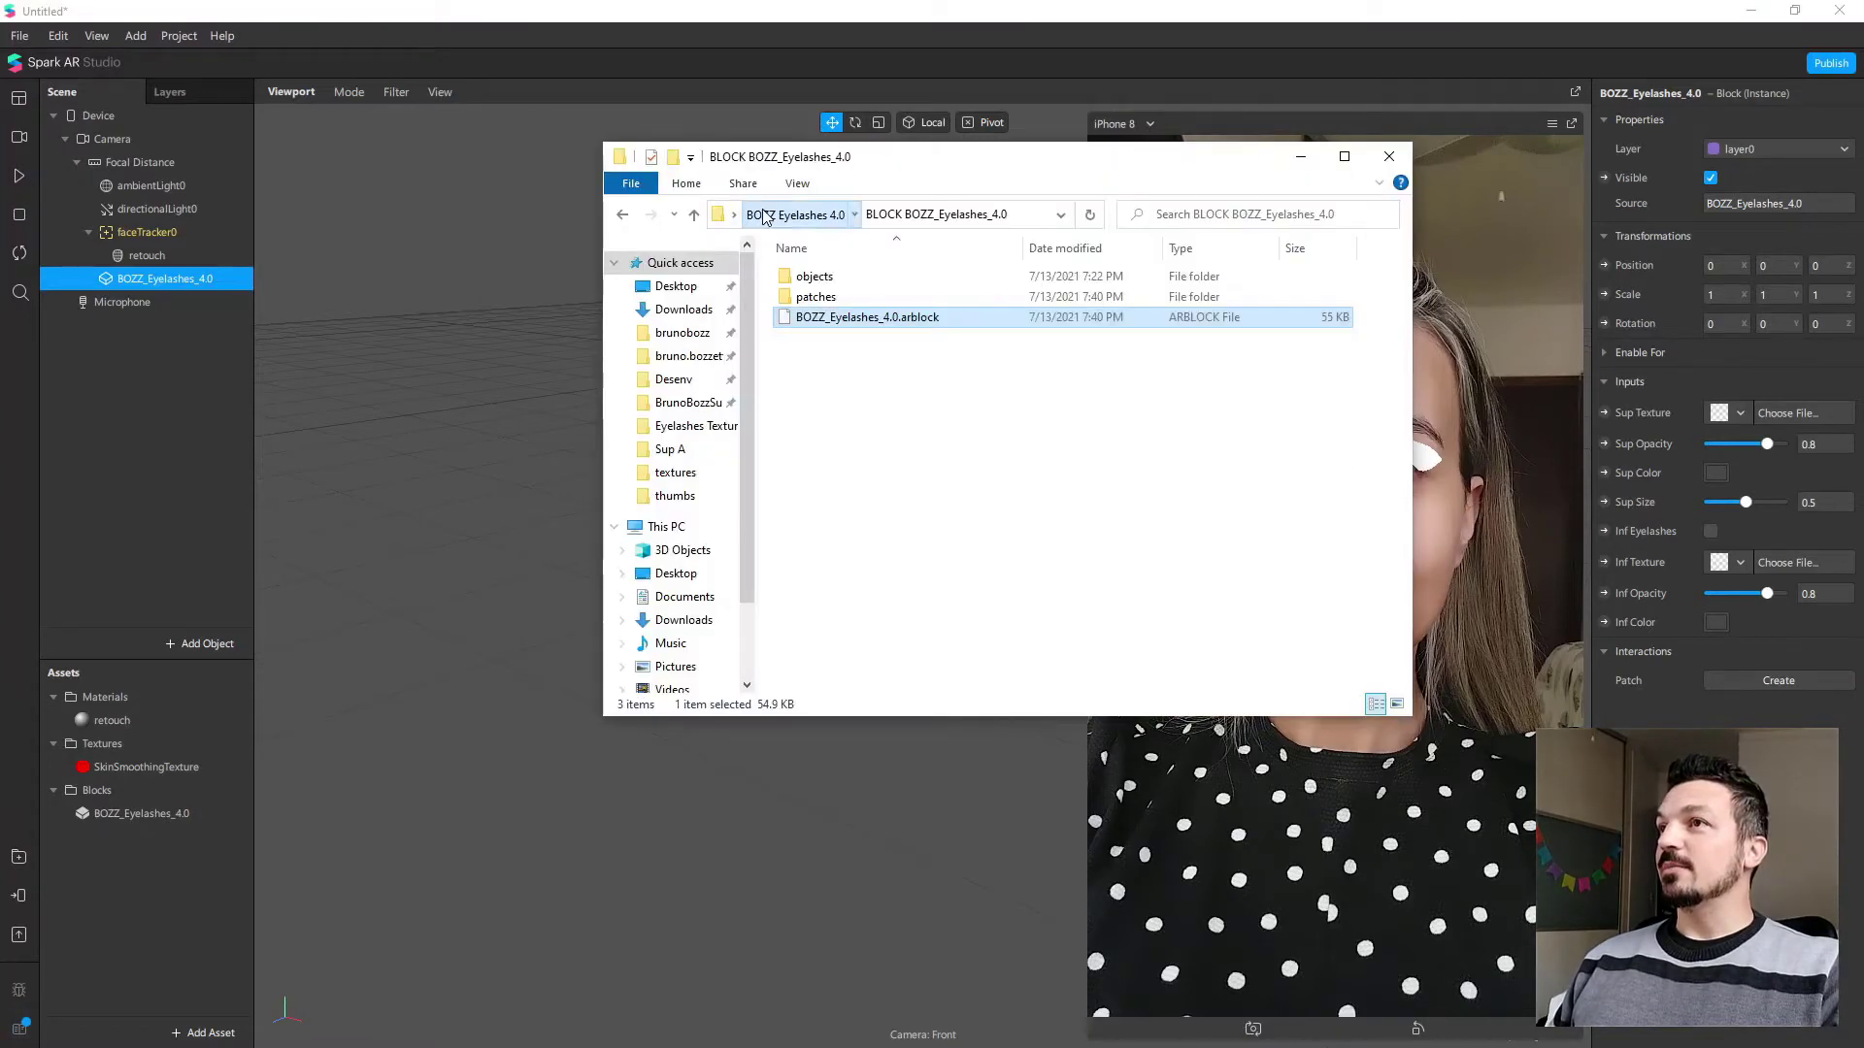
pyautogui.click(794, 214)
pyautogui.rightClick(810, 276)
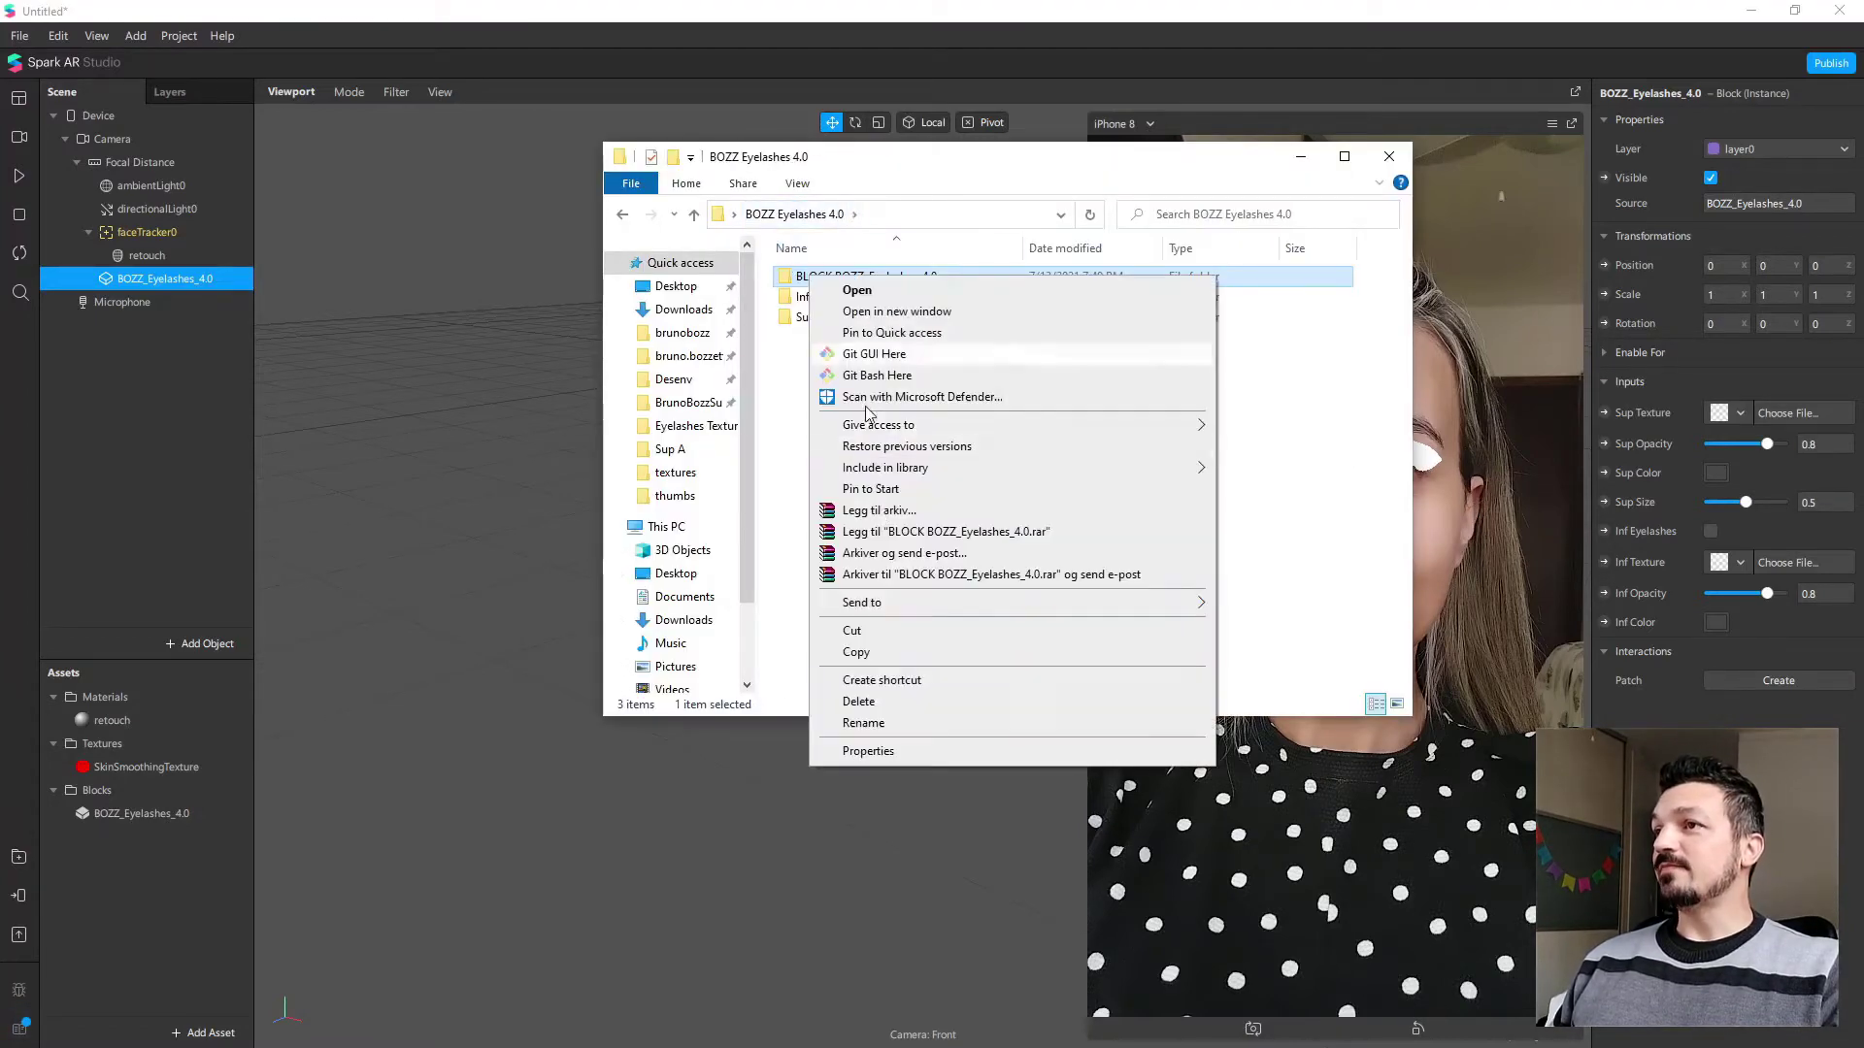
pyautogui.click(950, 751)
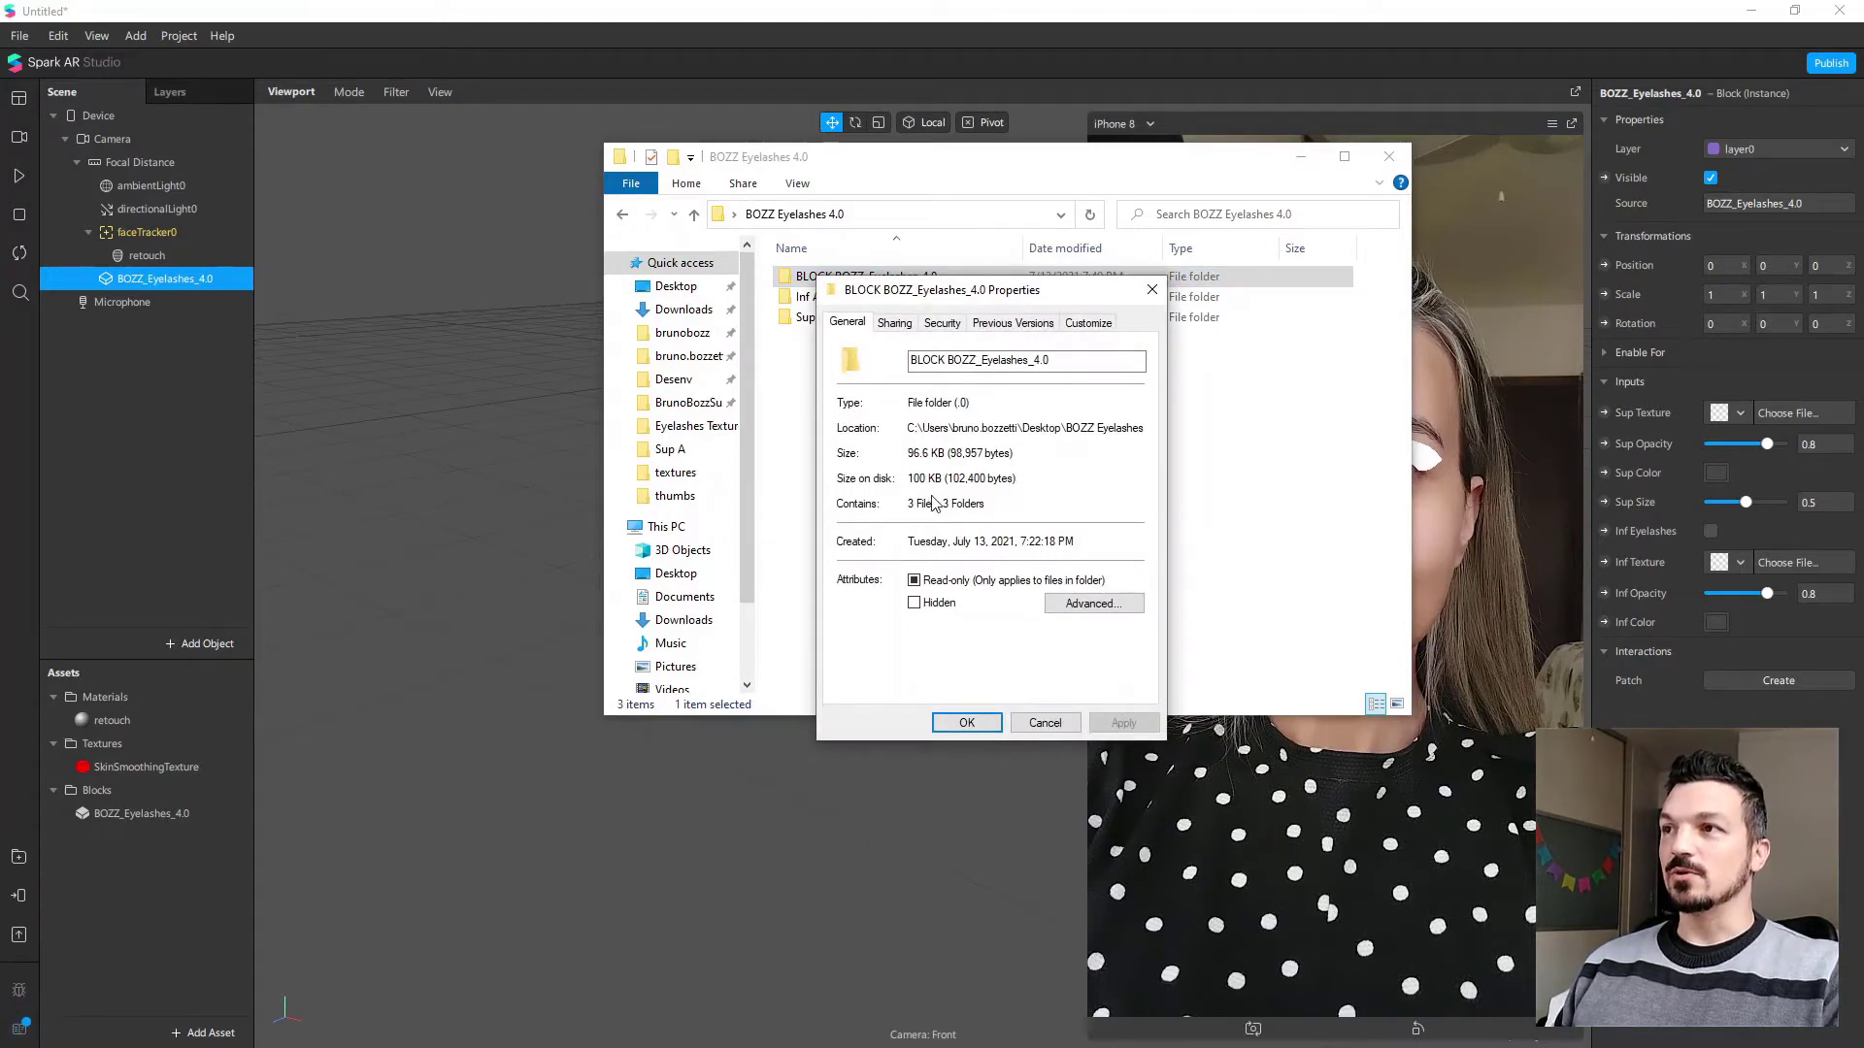
pyautogui.click(1044, 723)
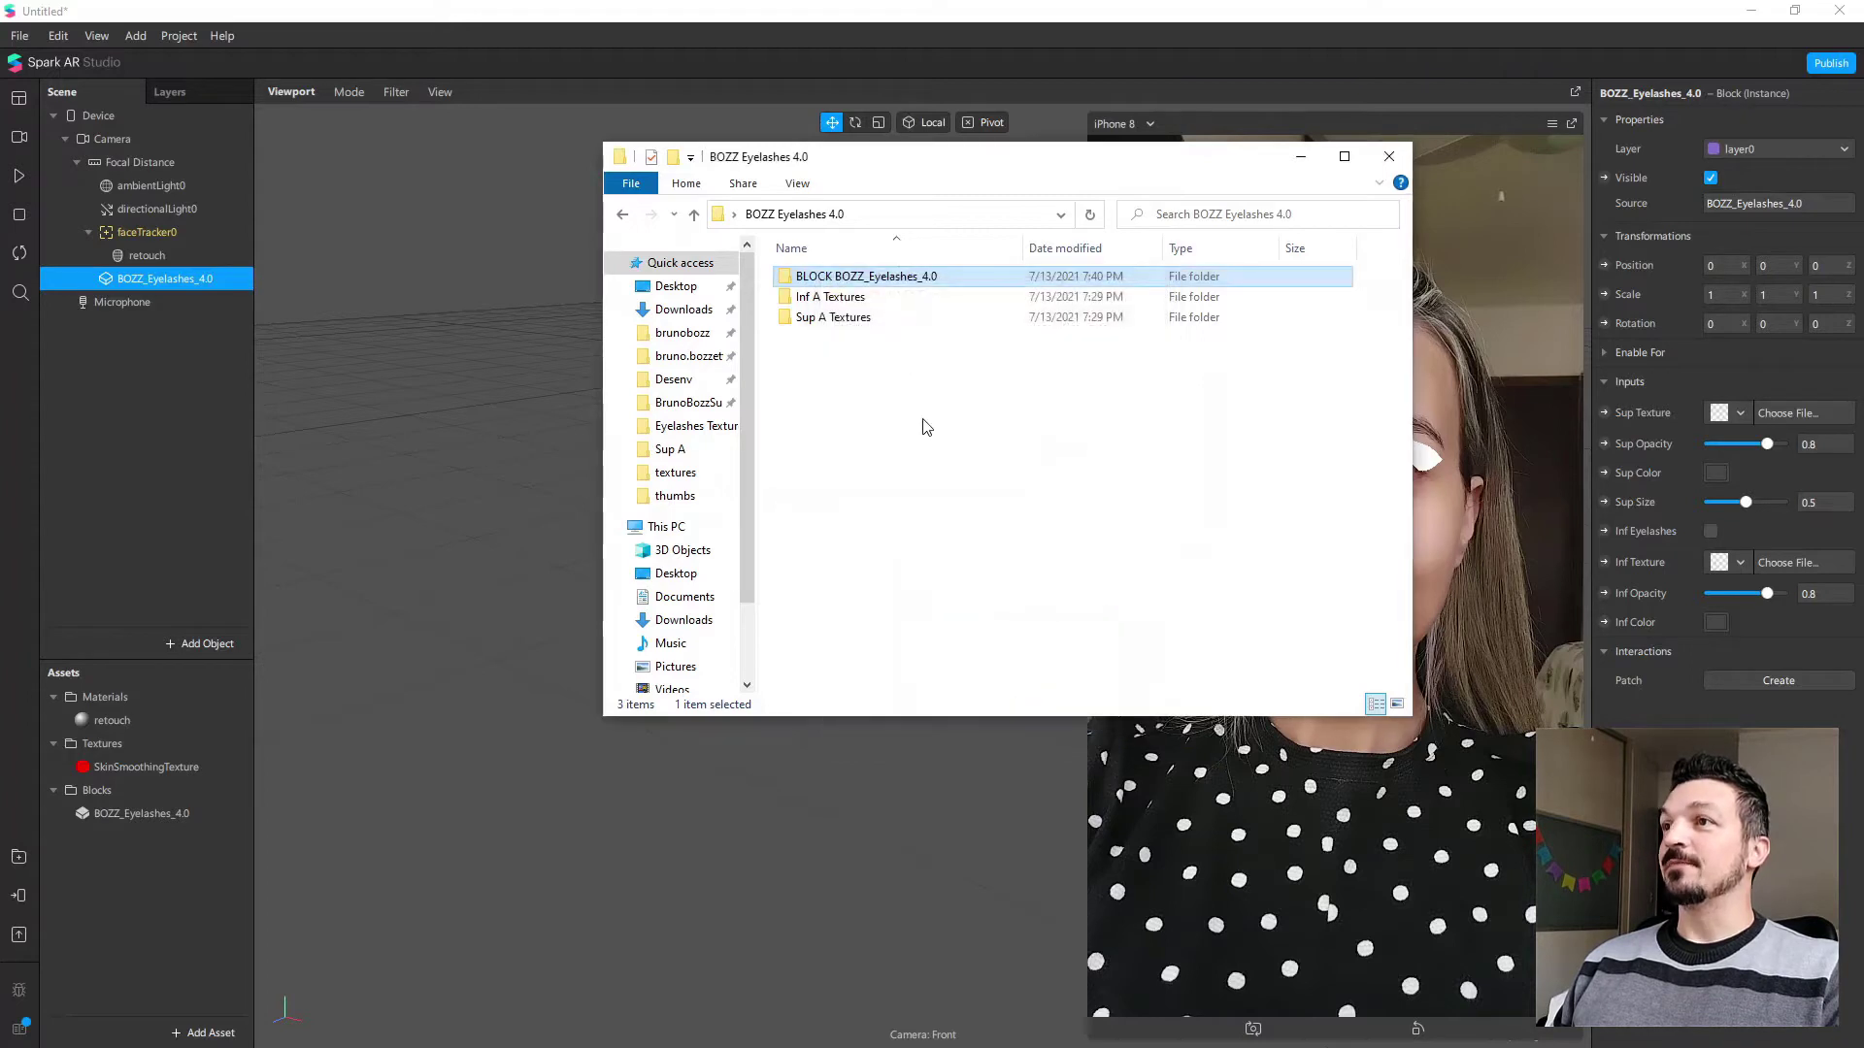
# Step: Import Sup A4.png from the Sup A Textures folder into the Spark AR project's assets
pyautogui.doubleClick(853, 325)
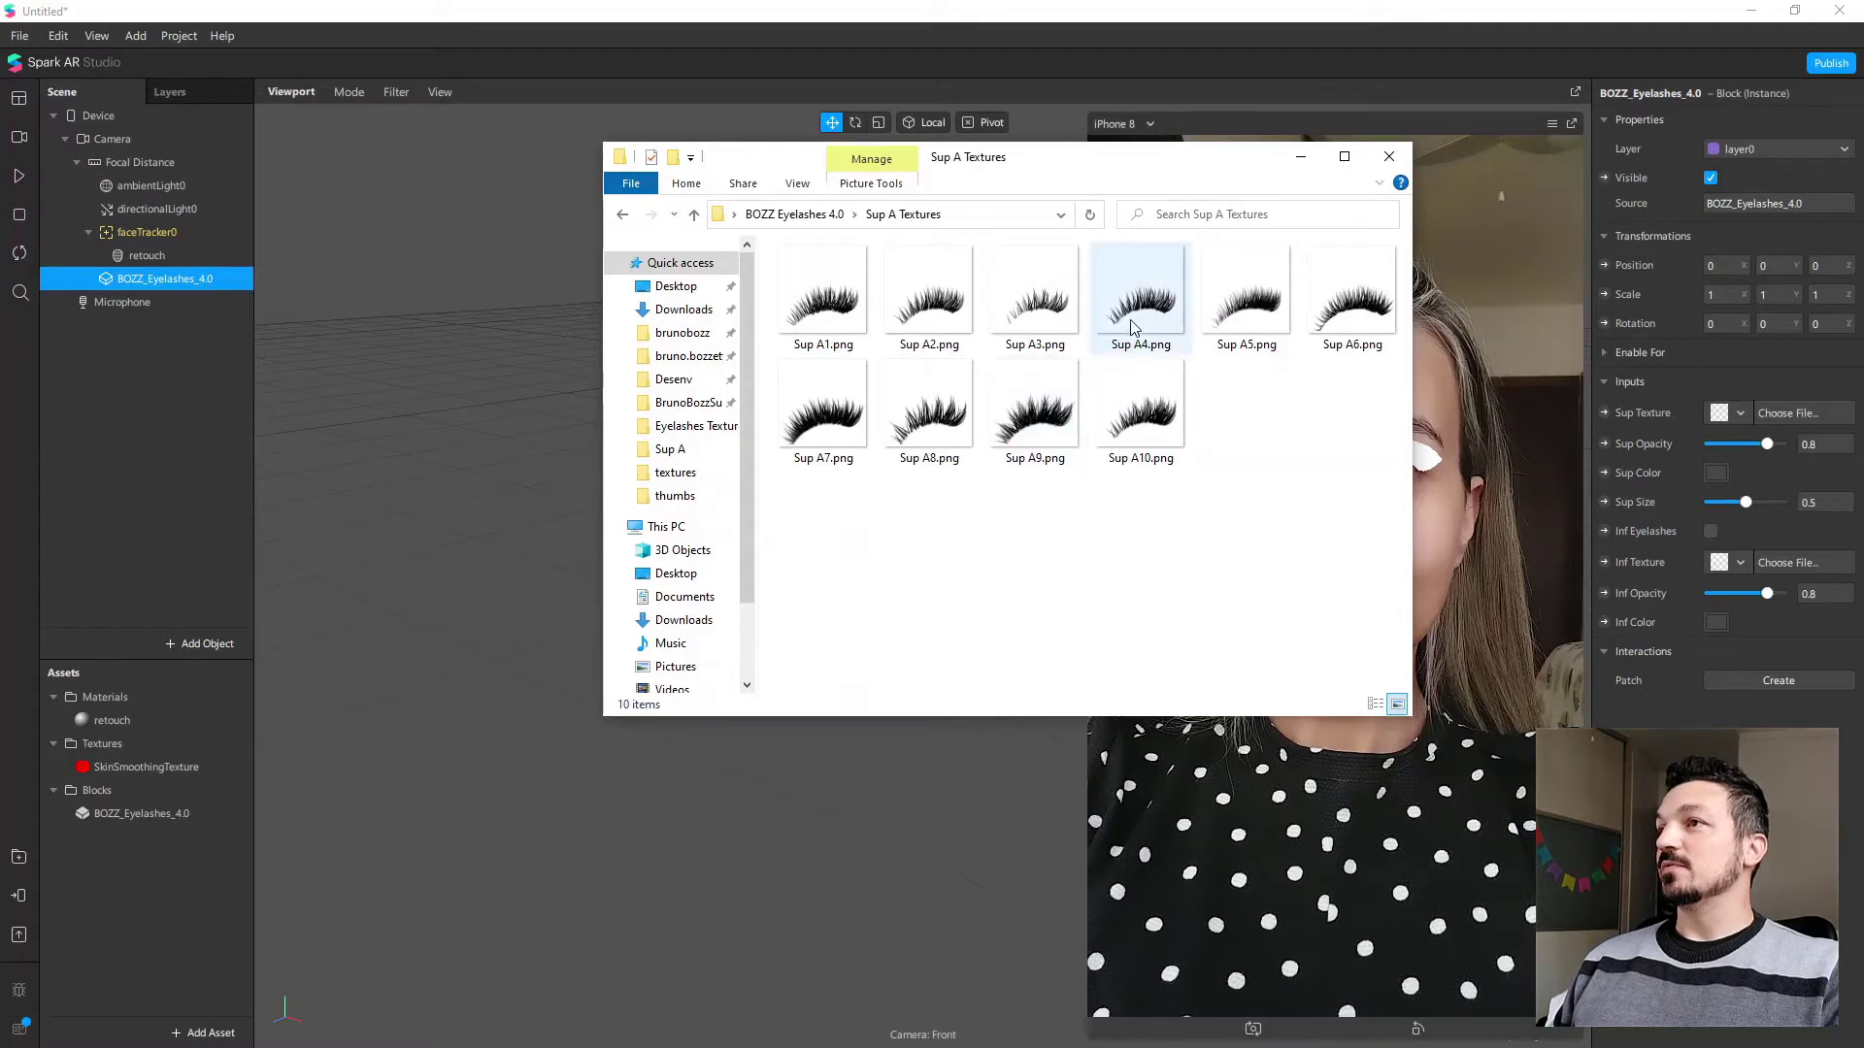
pyautogui.moveTo(1135, 328); pyautogui.dragTo(165, 917)
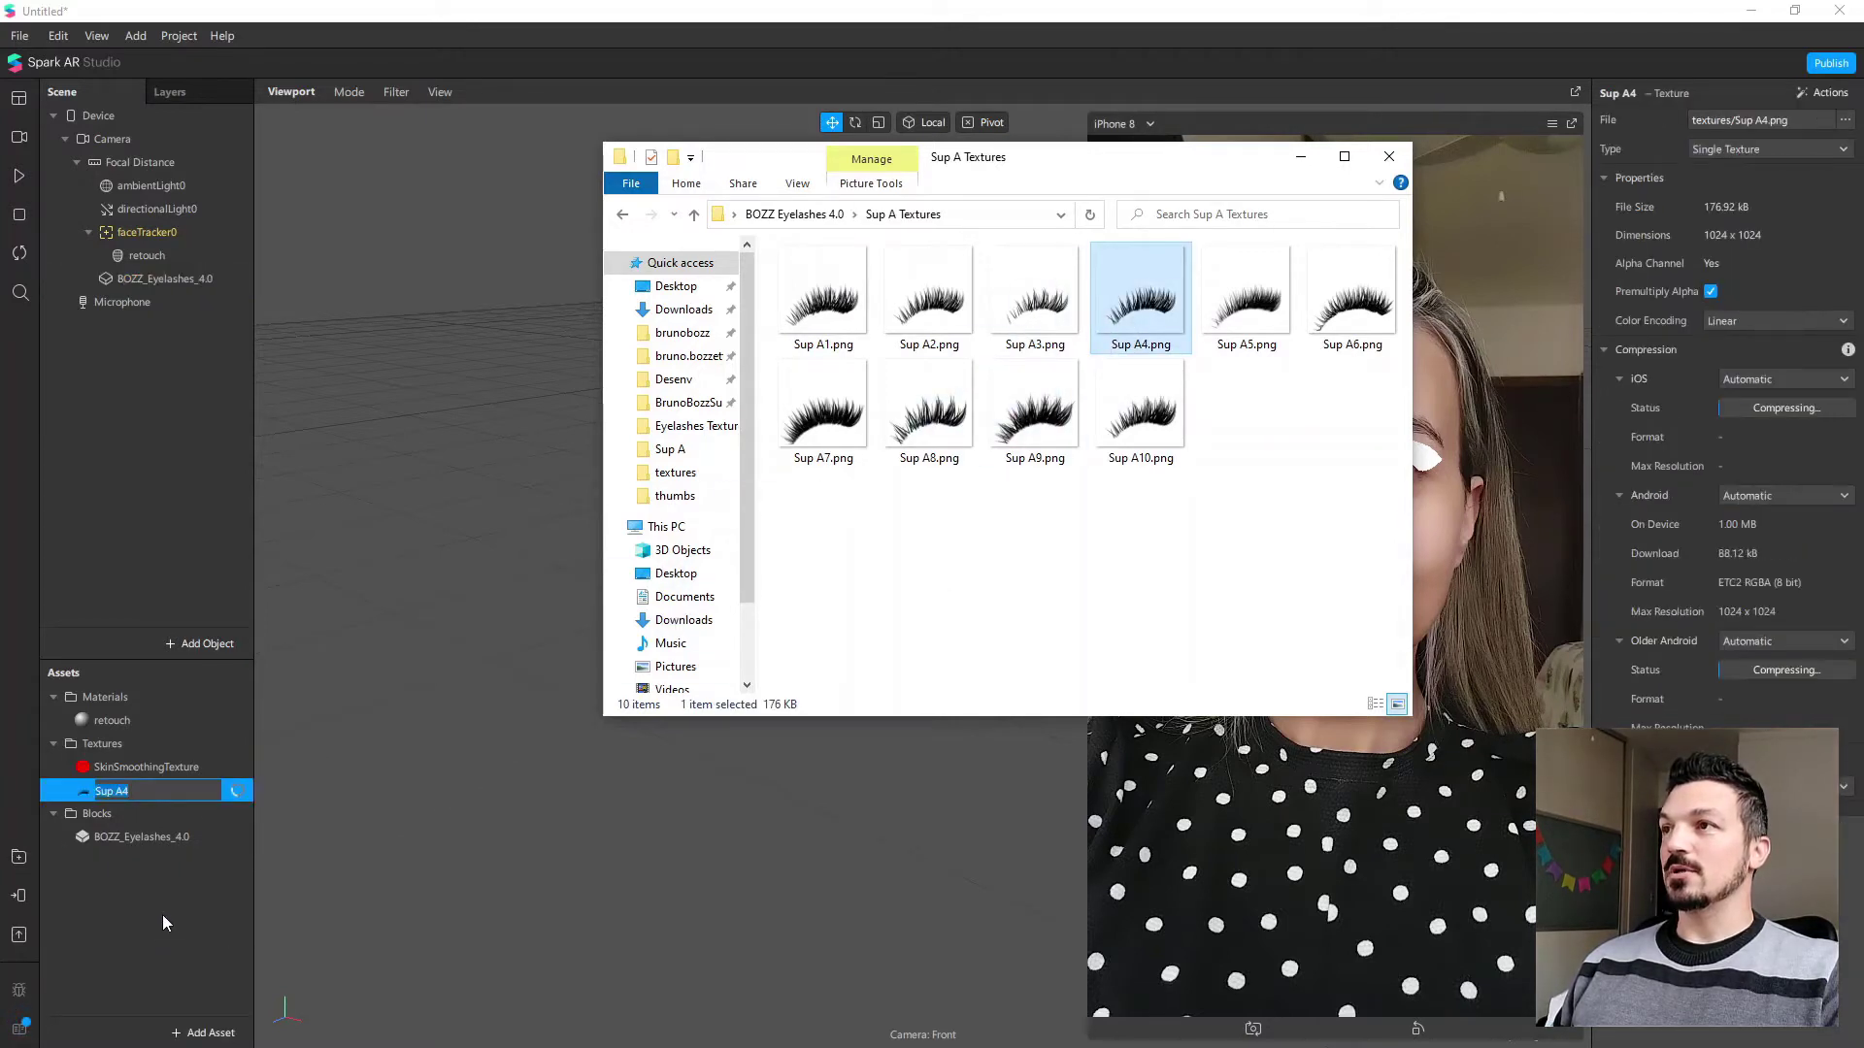
pyautogui.click(162, 914)
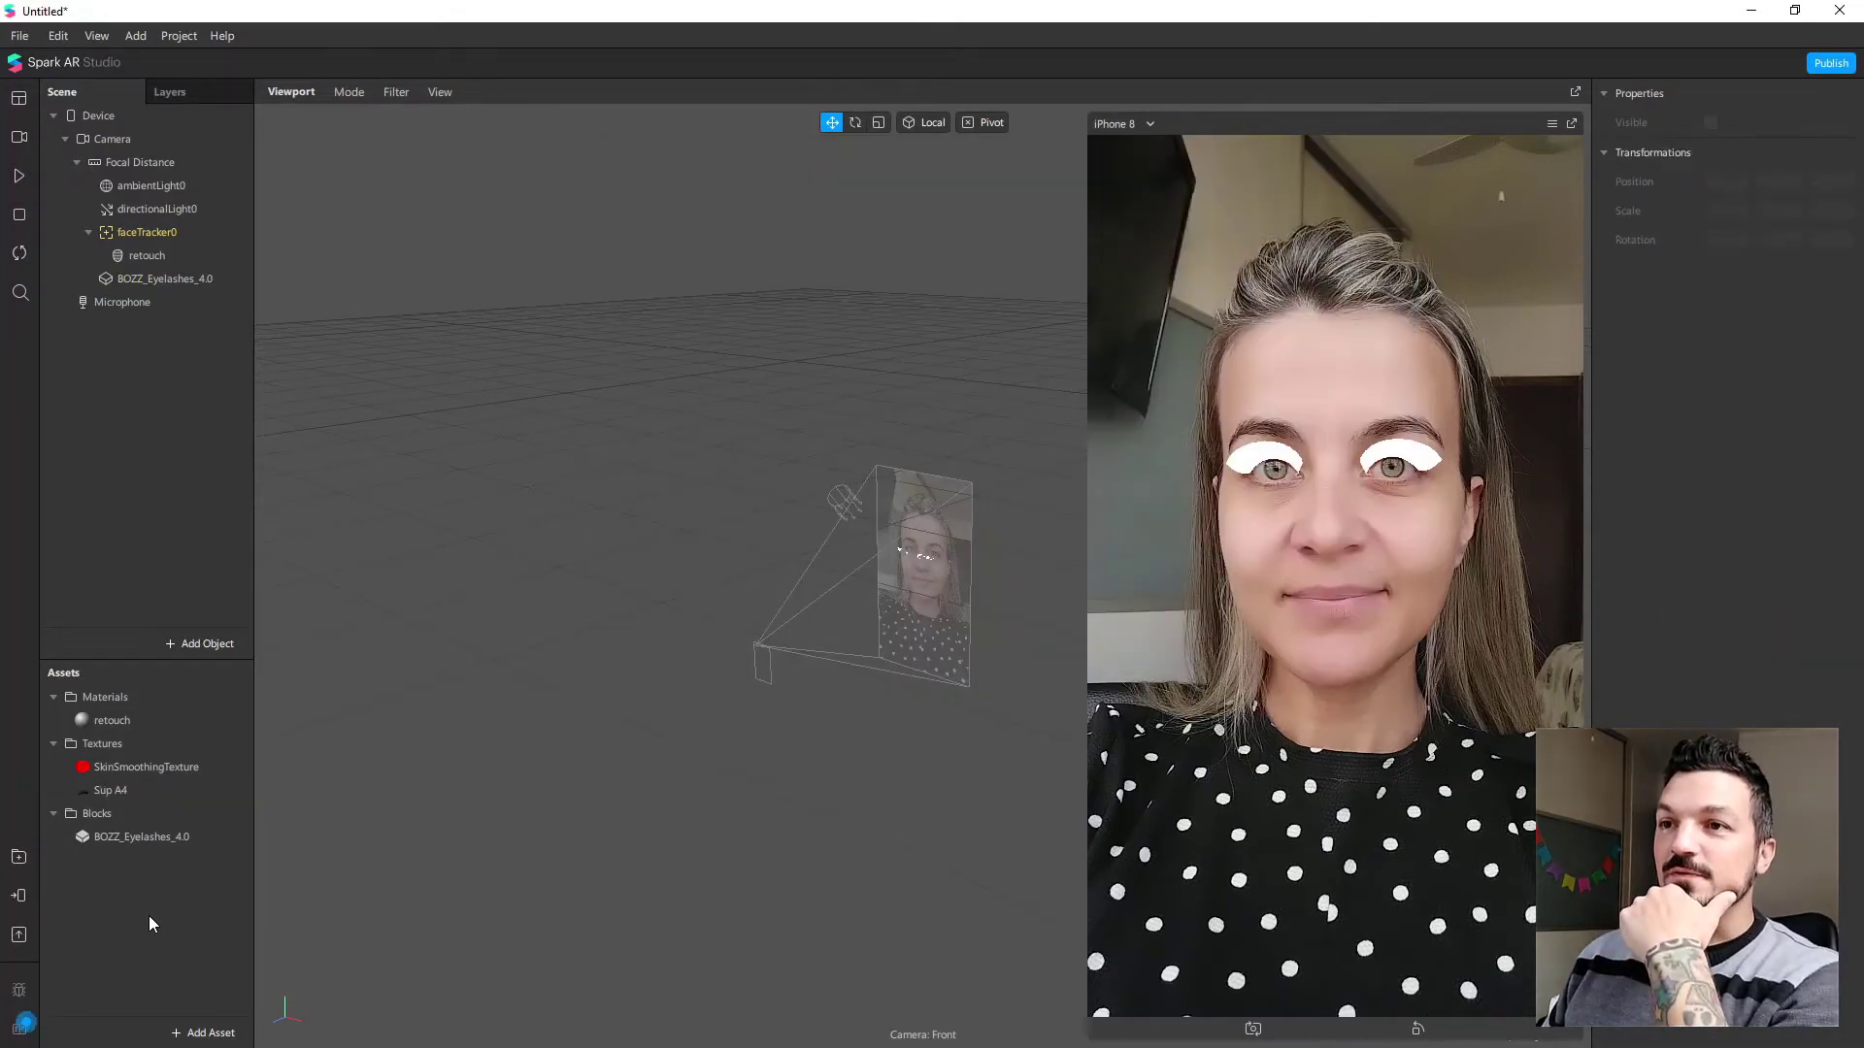
# Step: Set the Sup A4 texture's Older Android compression to None and its filtering to High (Trilinear)
pyautogui.click(115, 791)
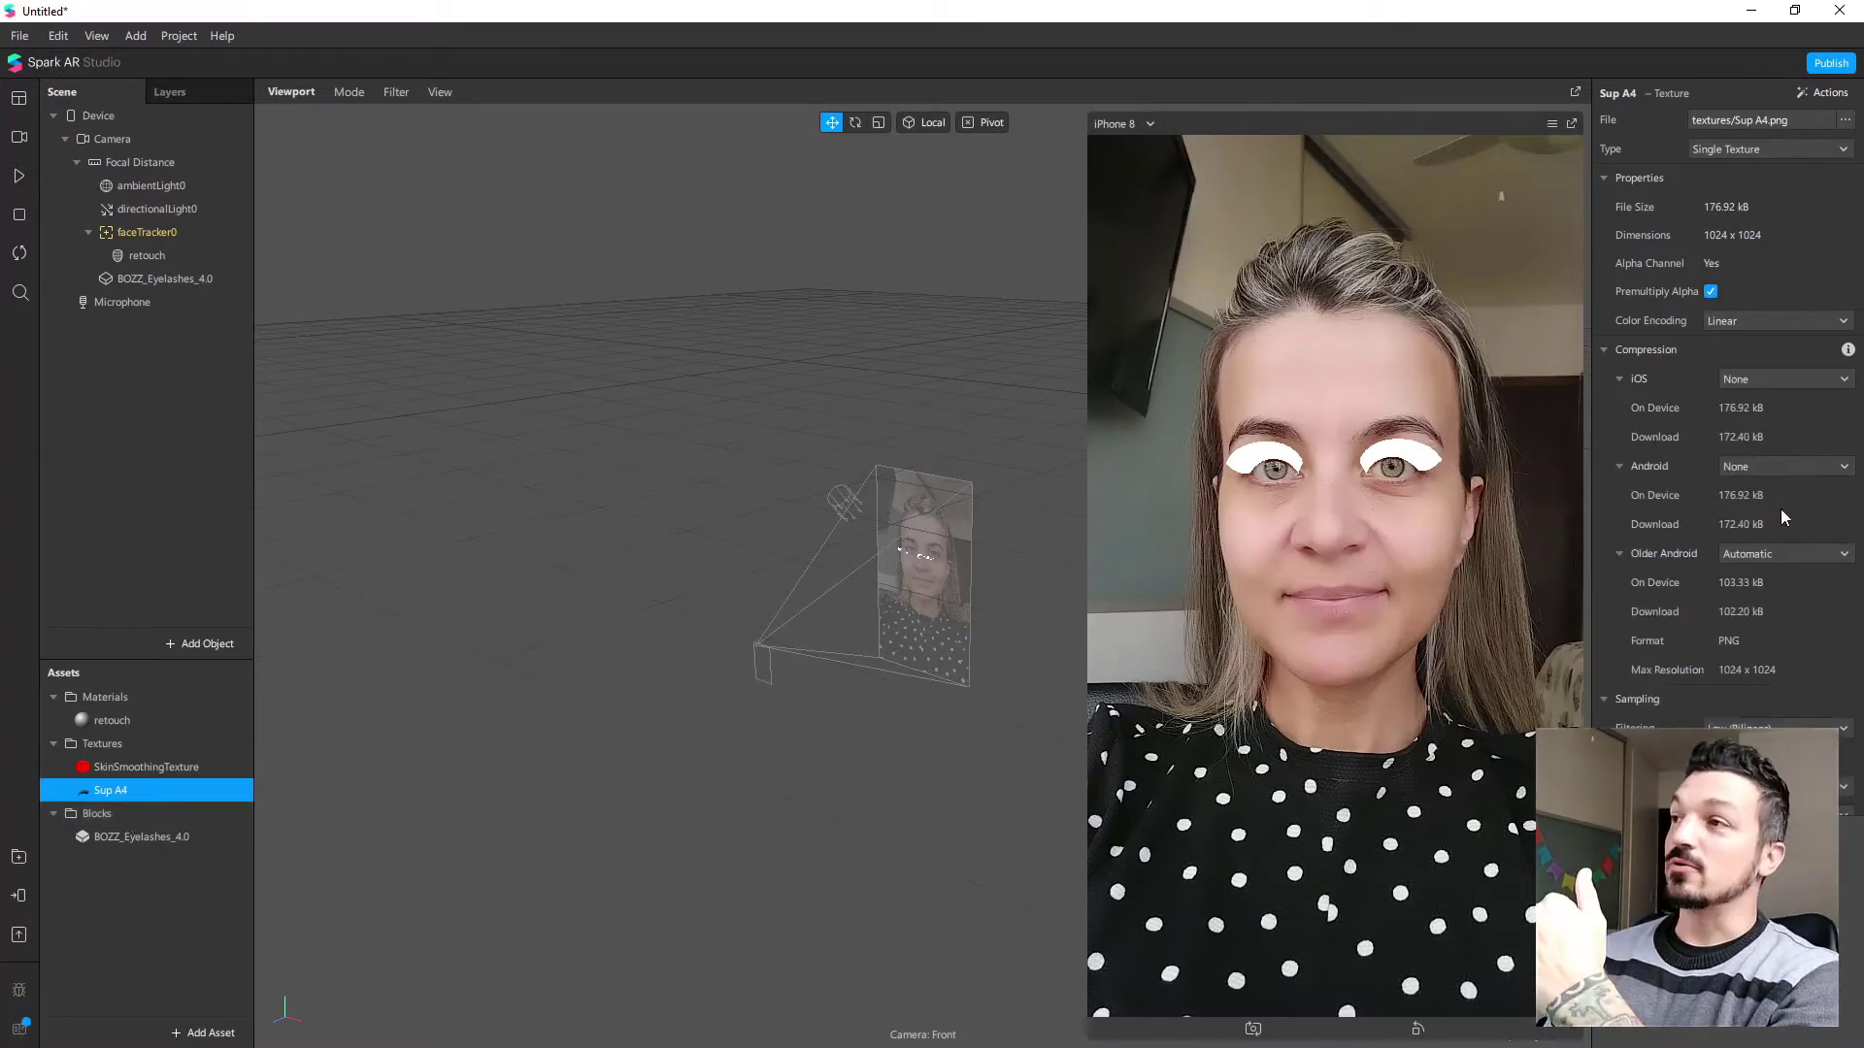
pyautogui.click(1777, 554)
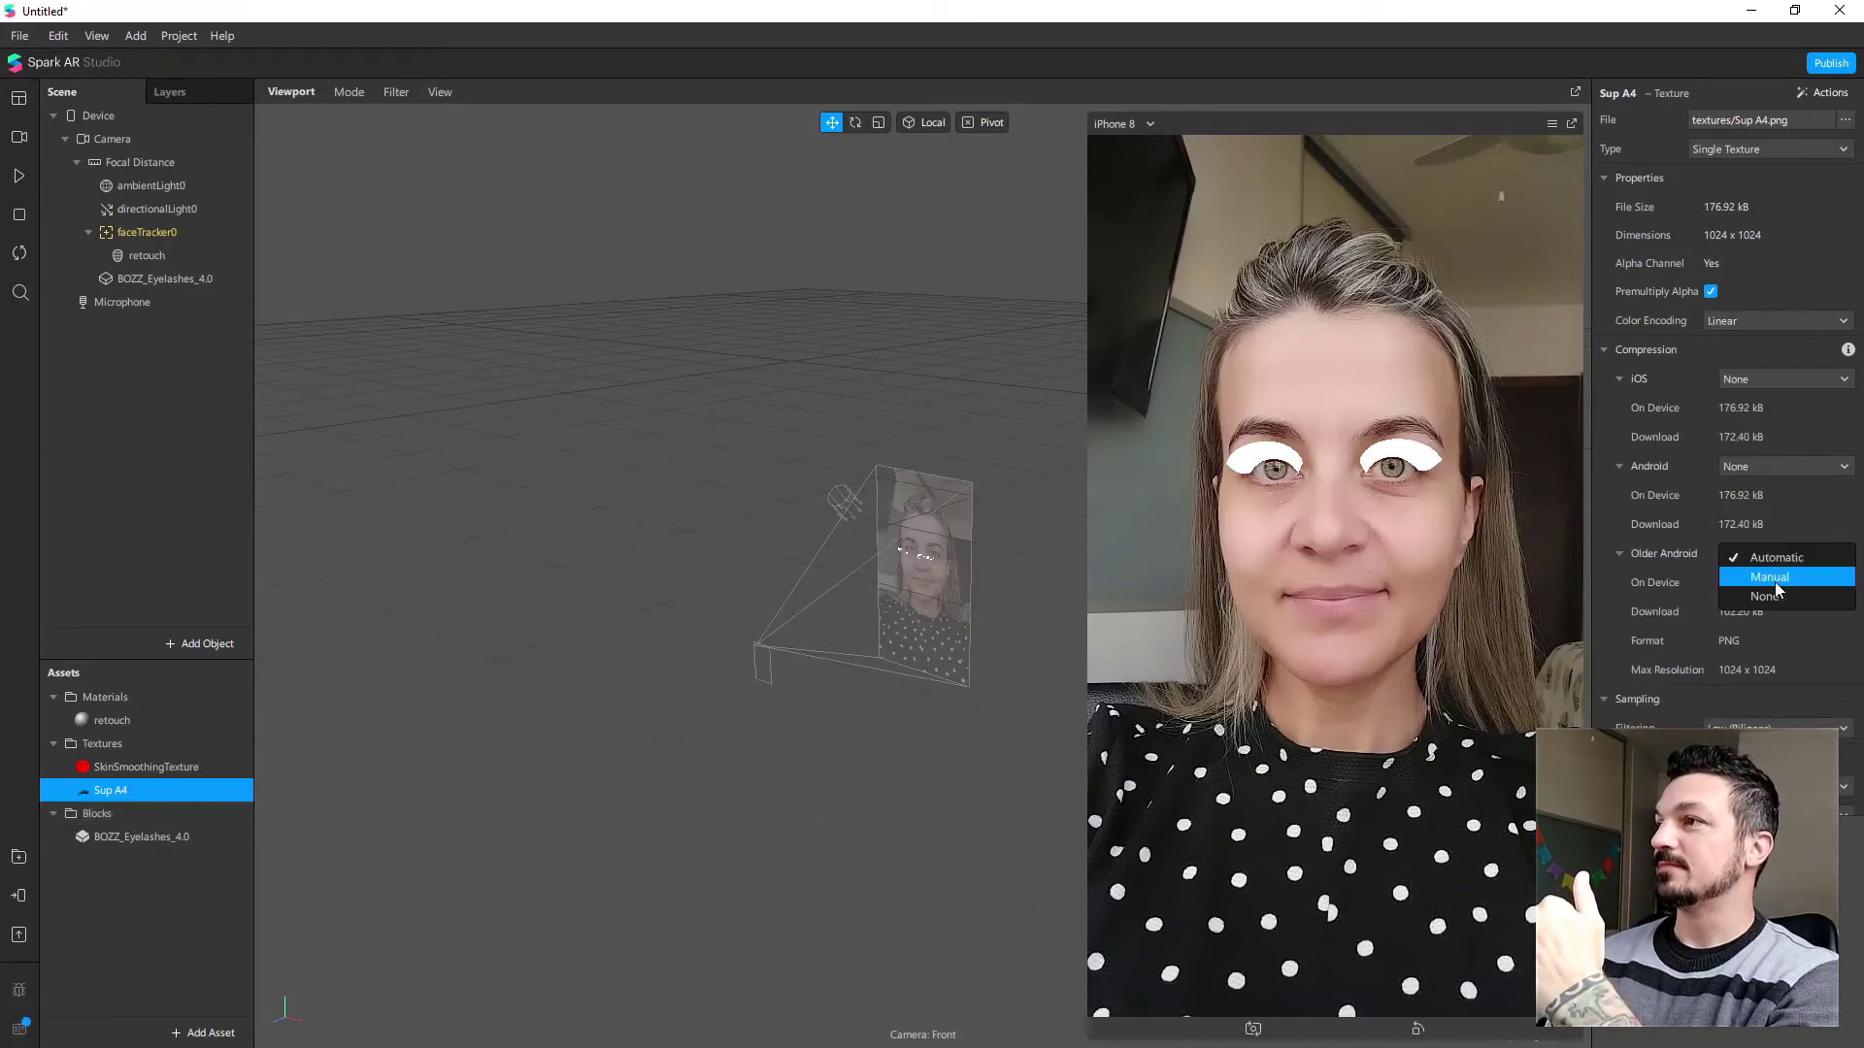
pyautogui.click(1775, 583)
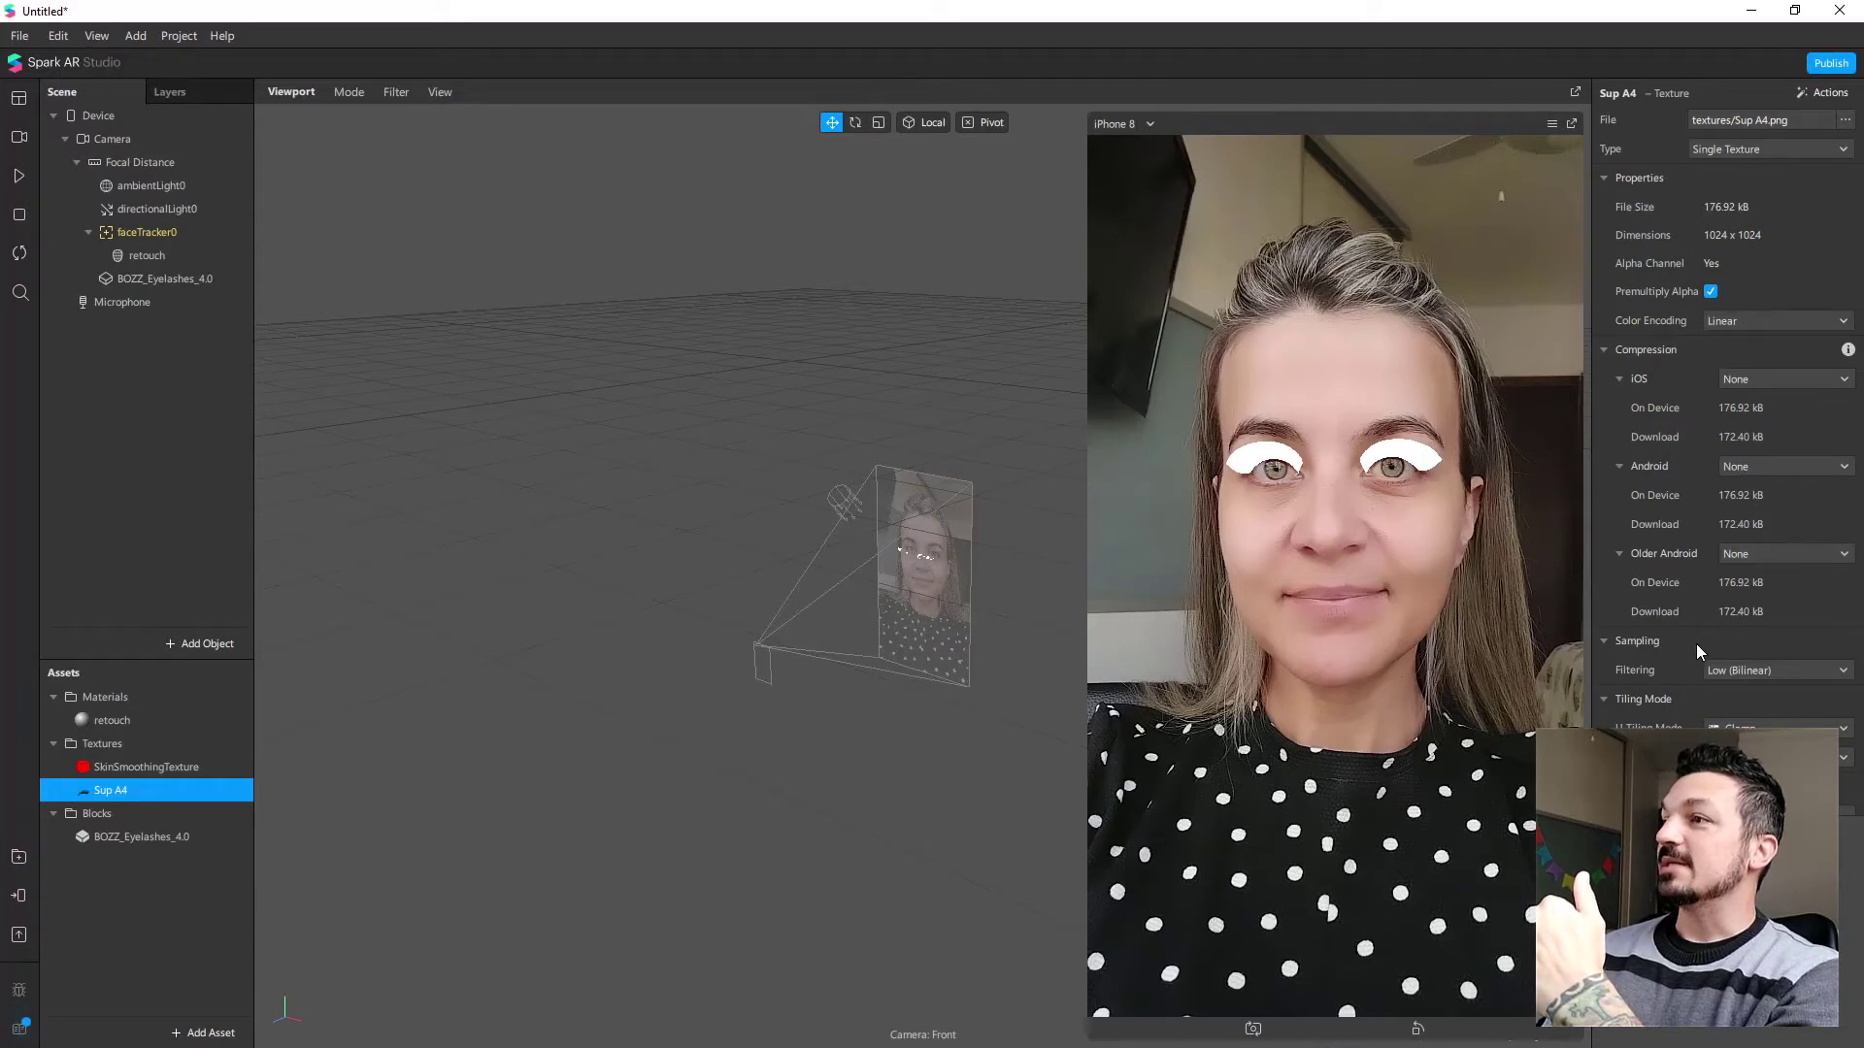
pyautogui.click(1773, 671)
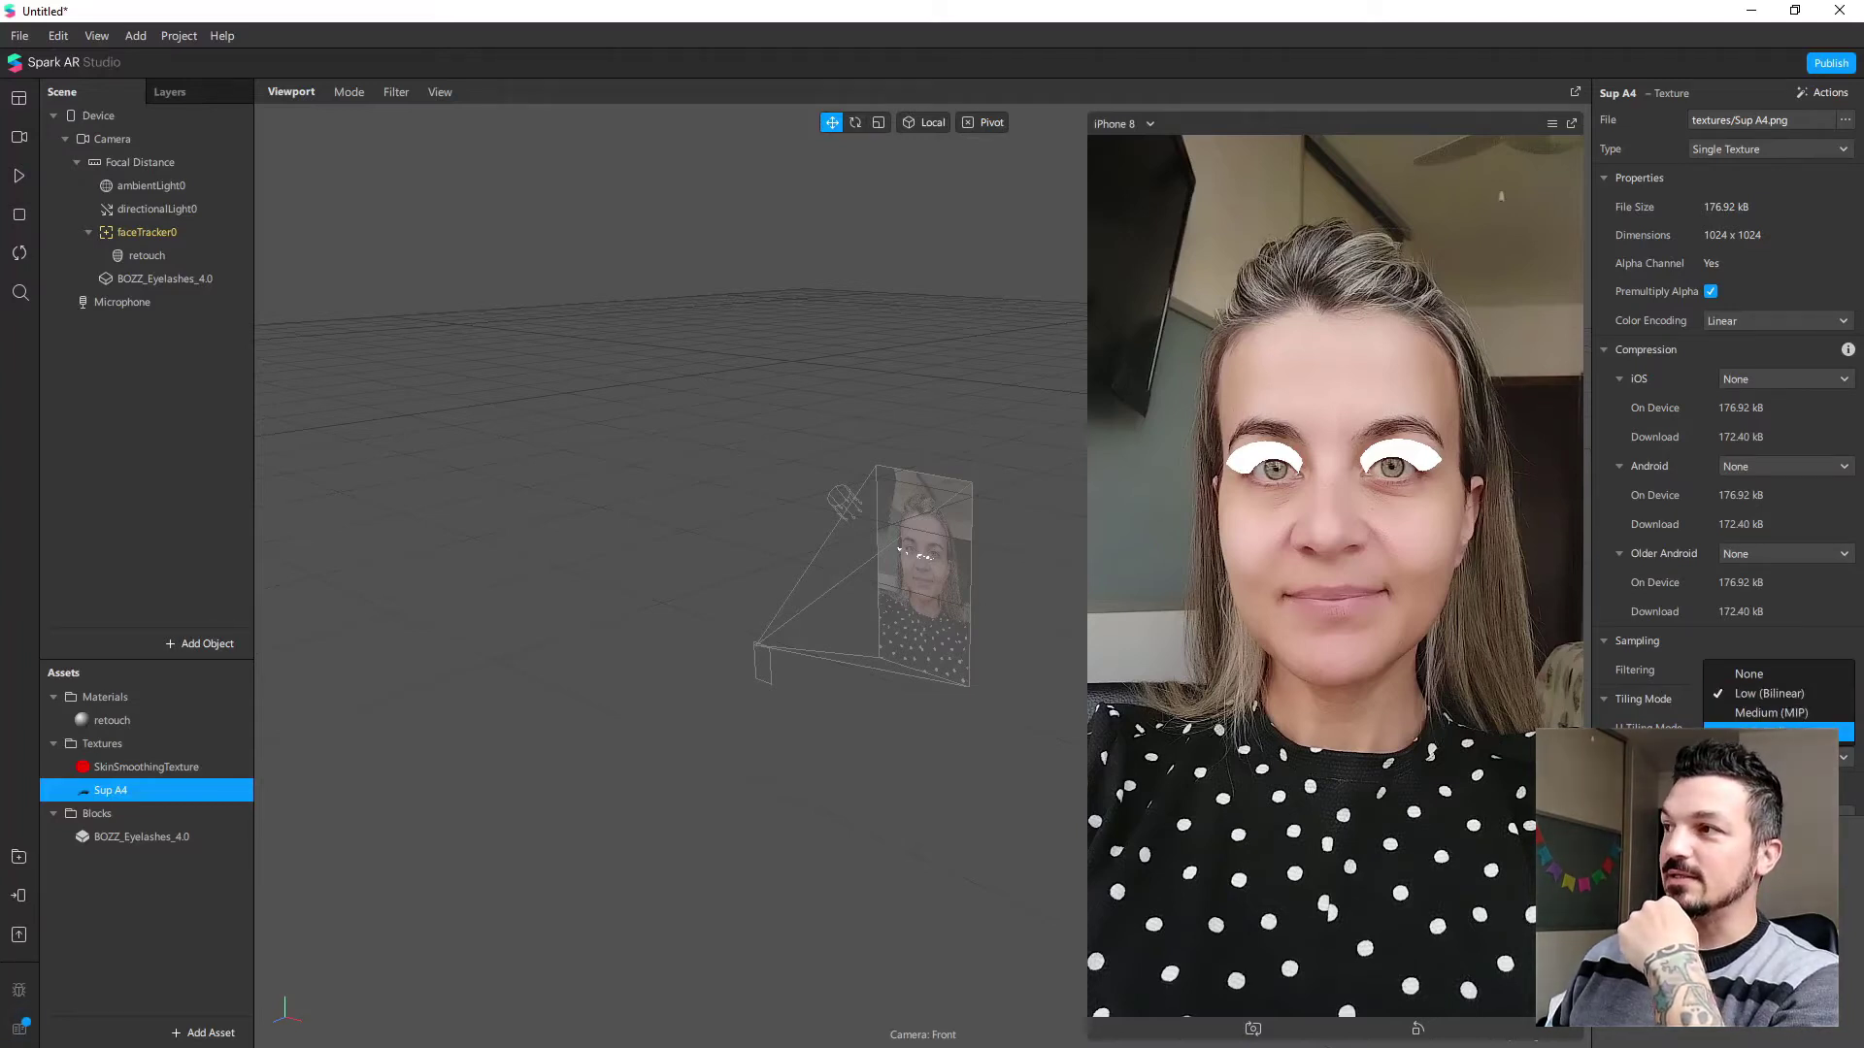
pyautogui.click(1779, 734)
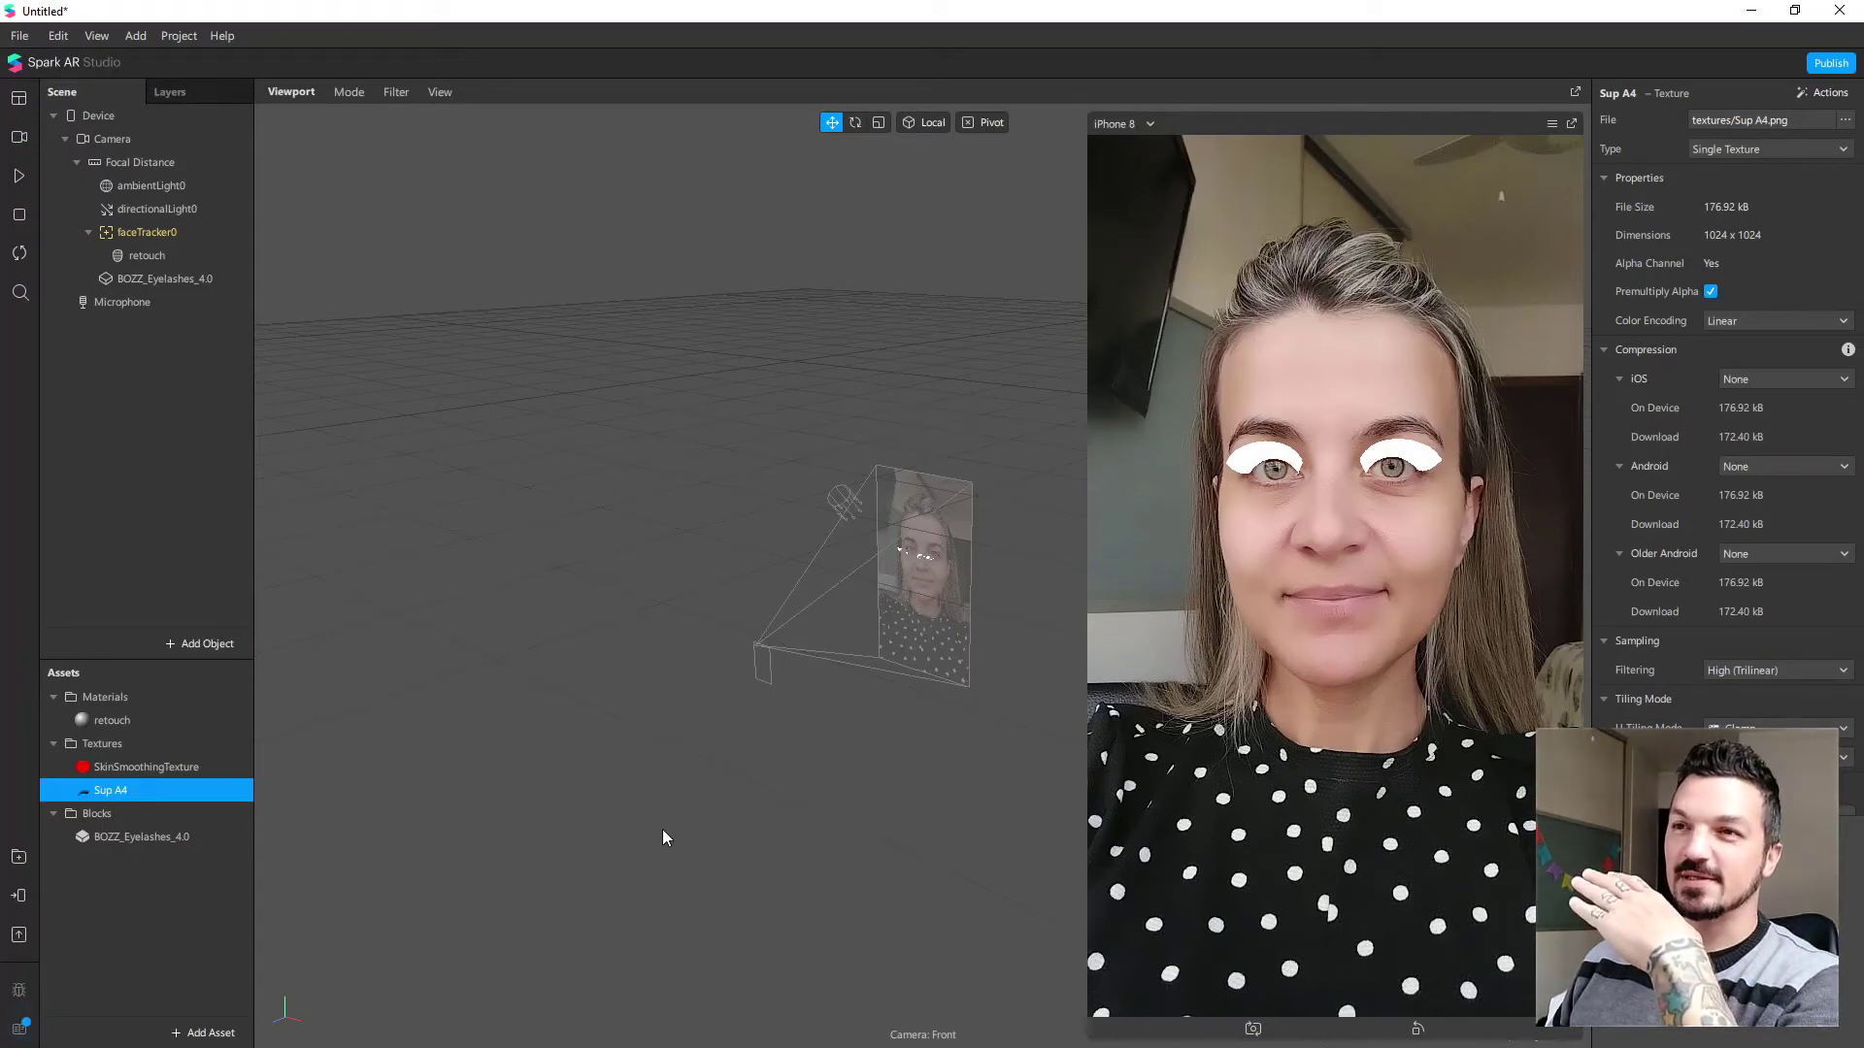
pyautogui.click(148, 908)
pyautogui.click(126, 791)
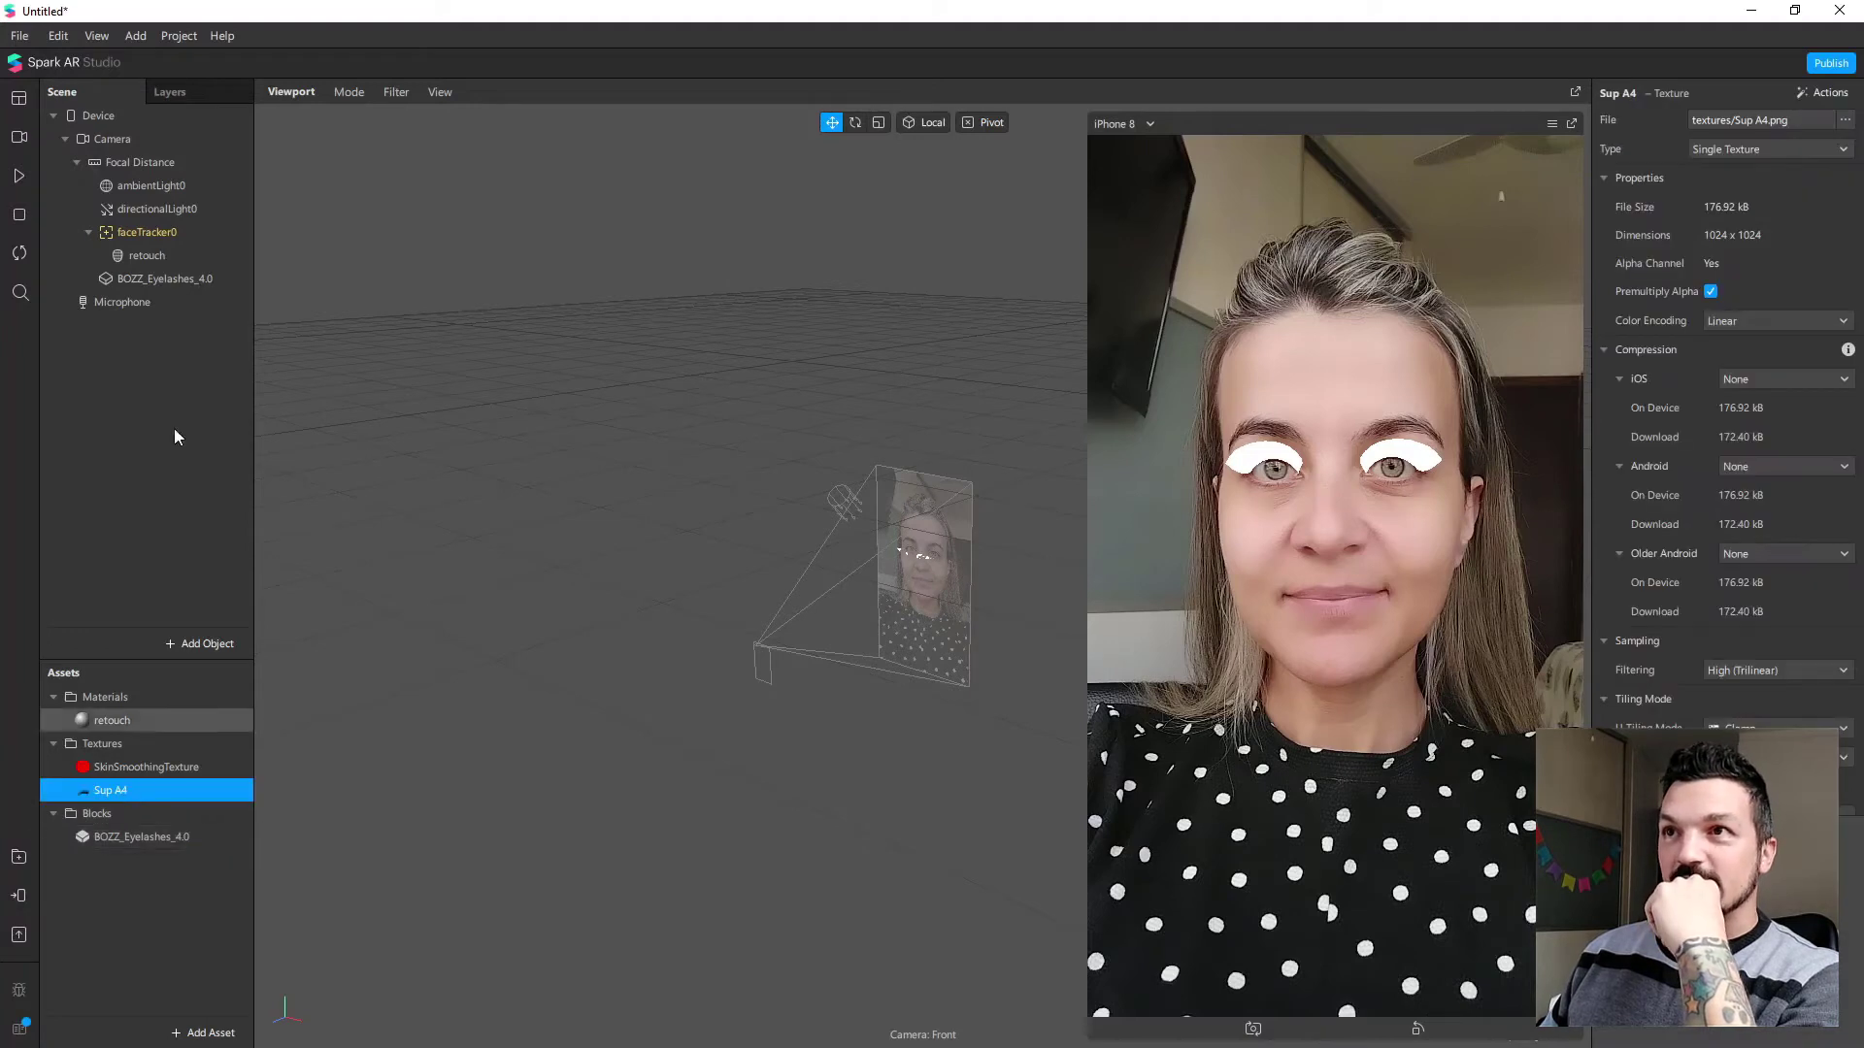
# Step: Assign Sup A4 as the Sup Texture of the BOZZ_Eyelashes_4.0 block, with Sup Opacity about 0.73 and Sup Size about 0.64
pyautogui.click(171, 278)
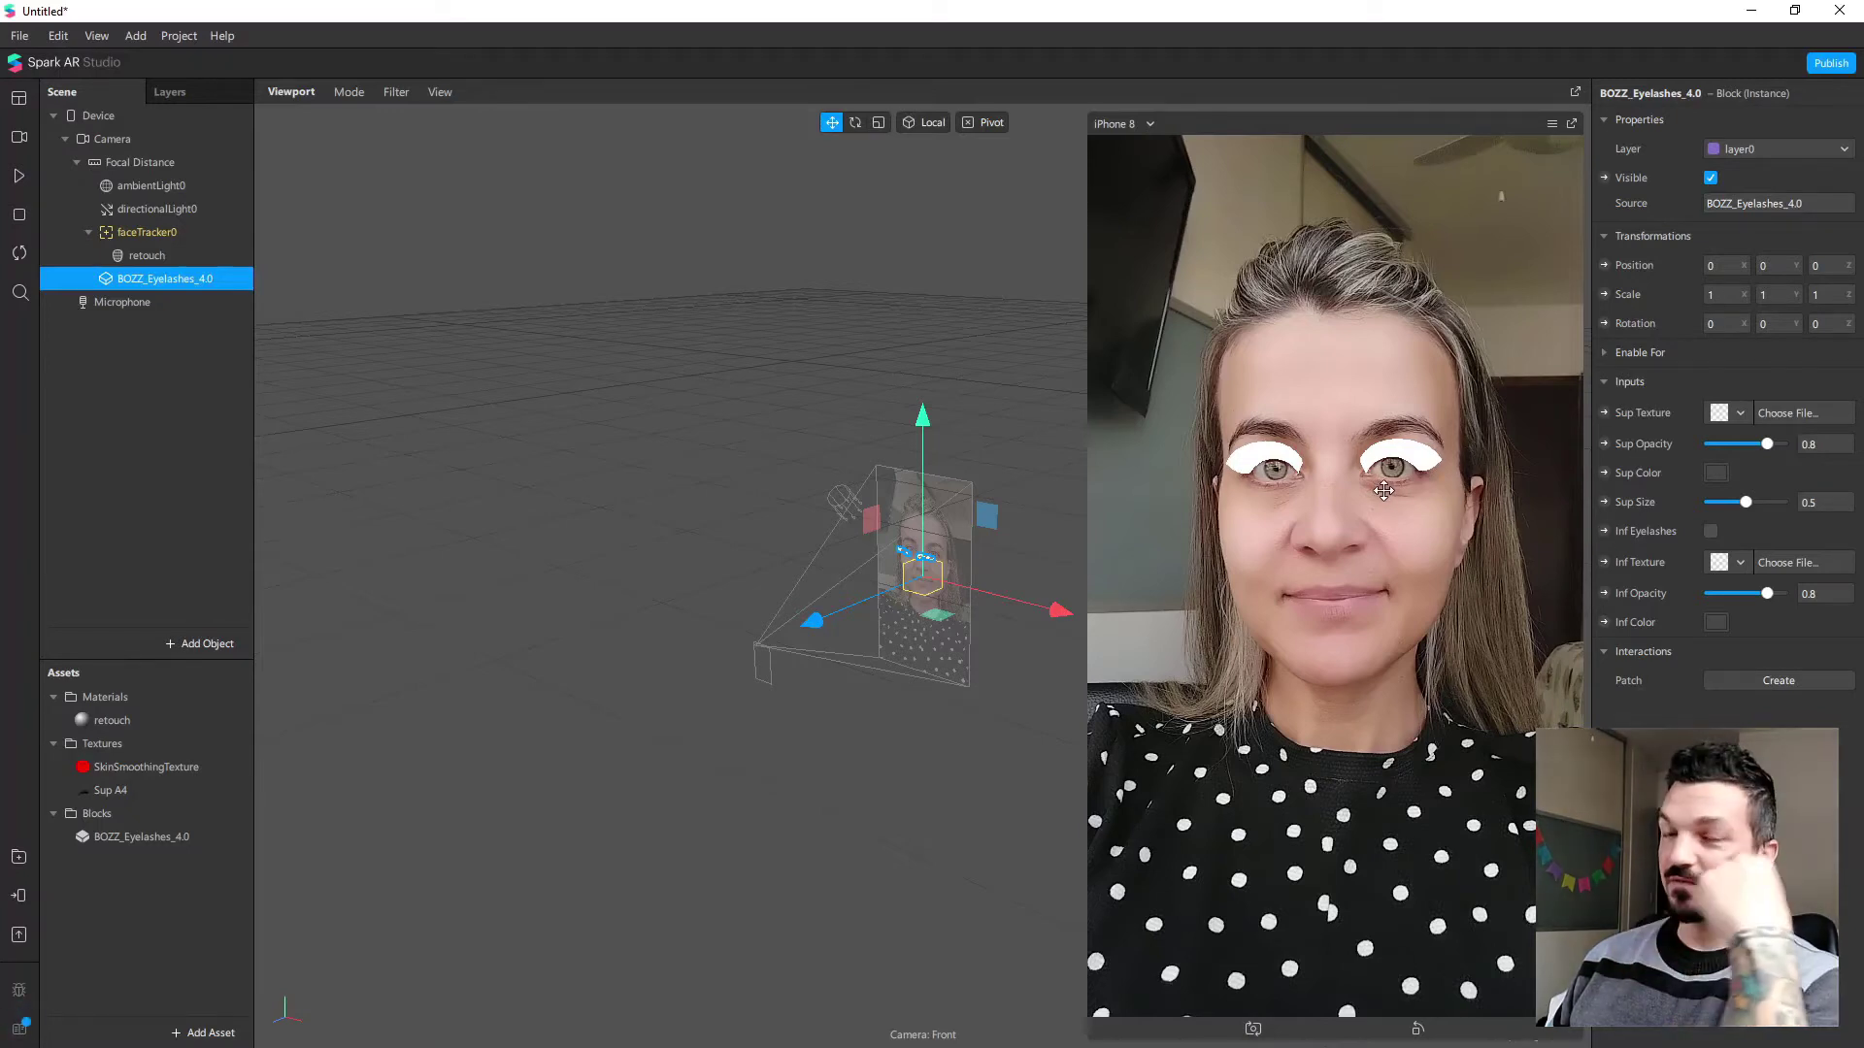
pyautogui.click(1740, 417)
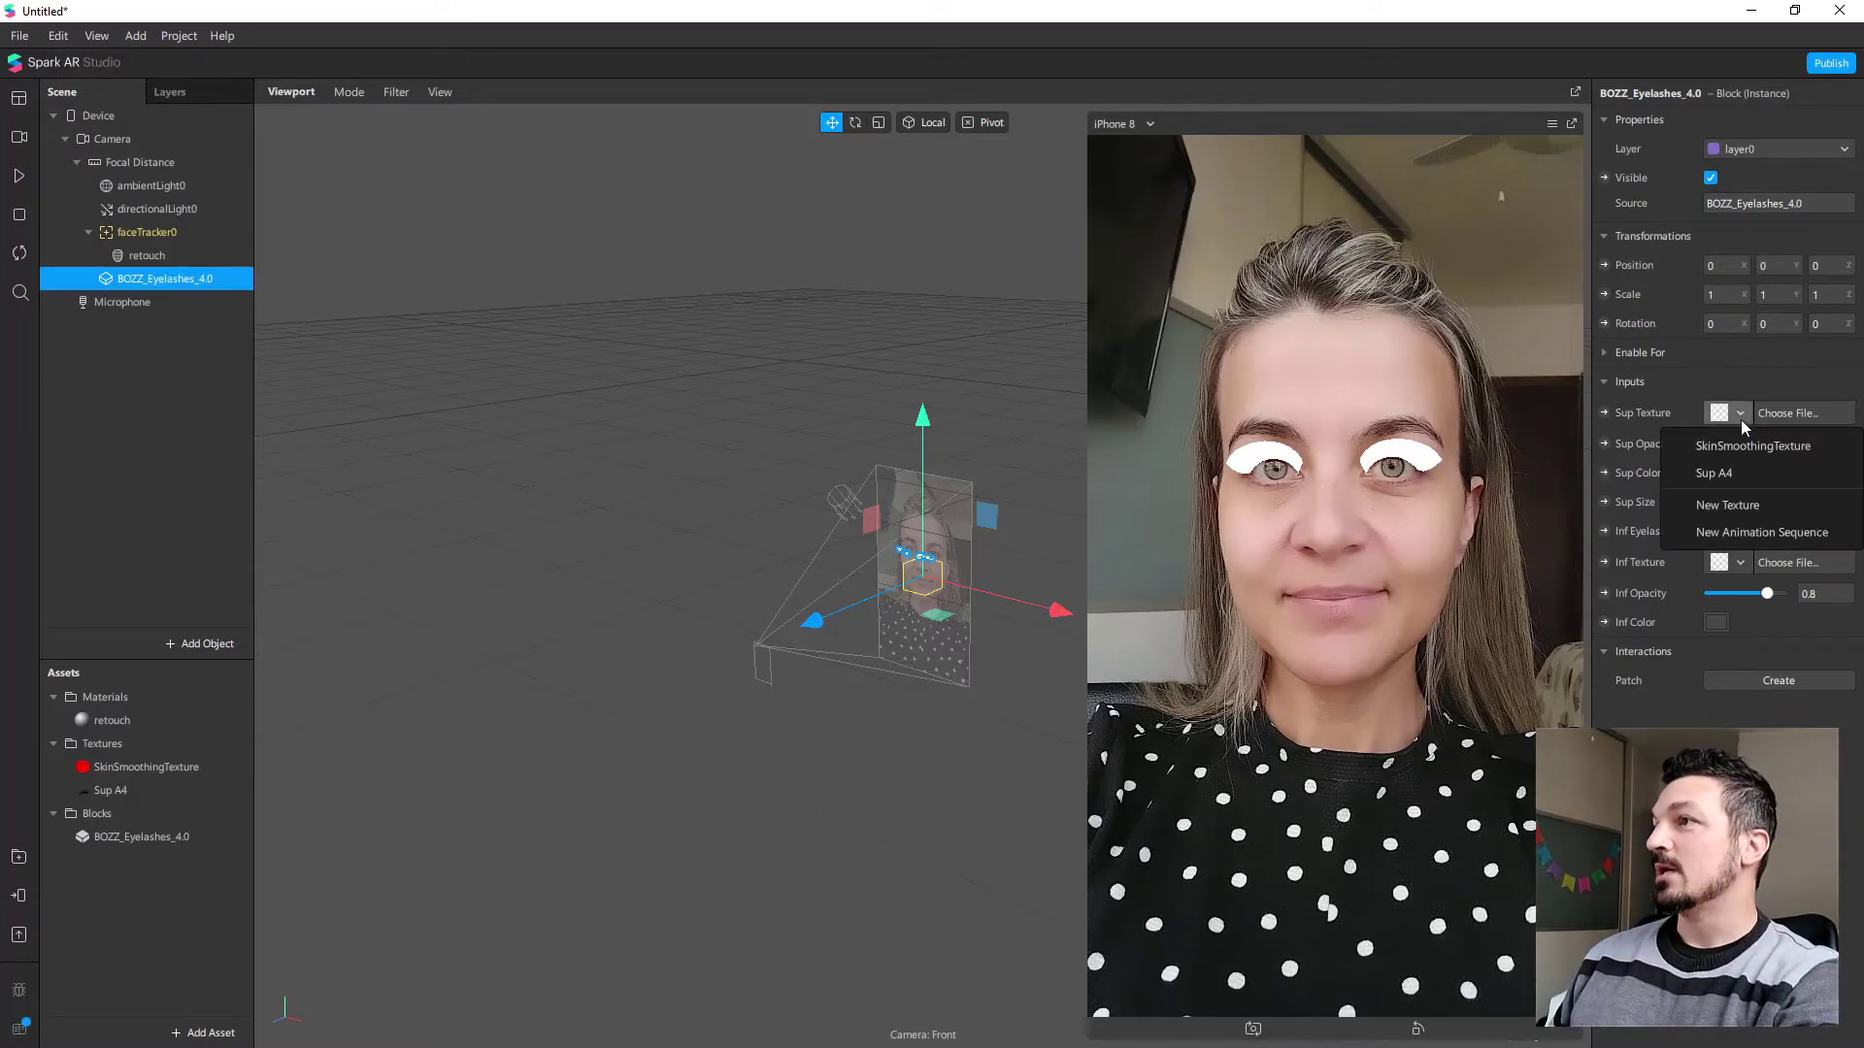
pyautogui.click(1743, 476)
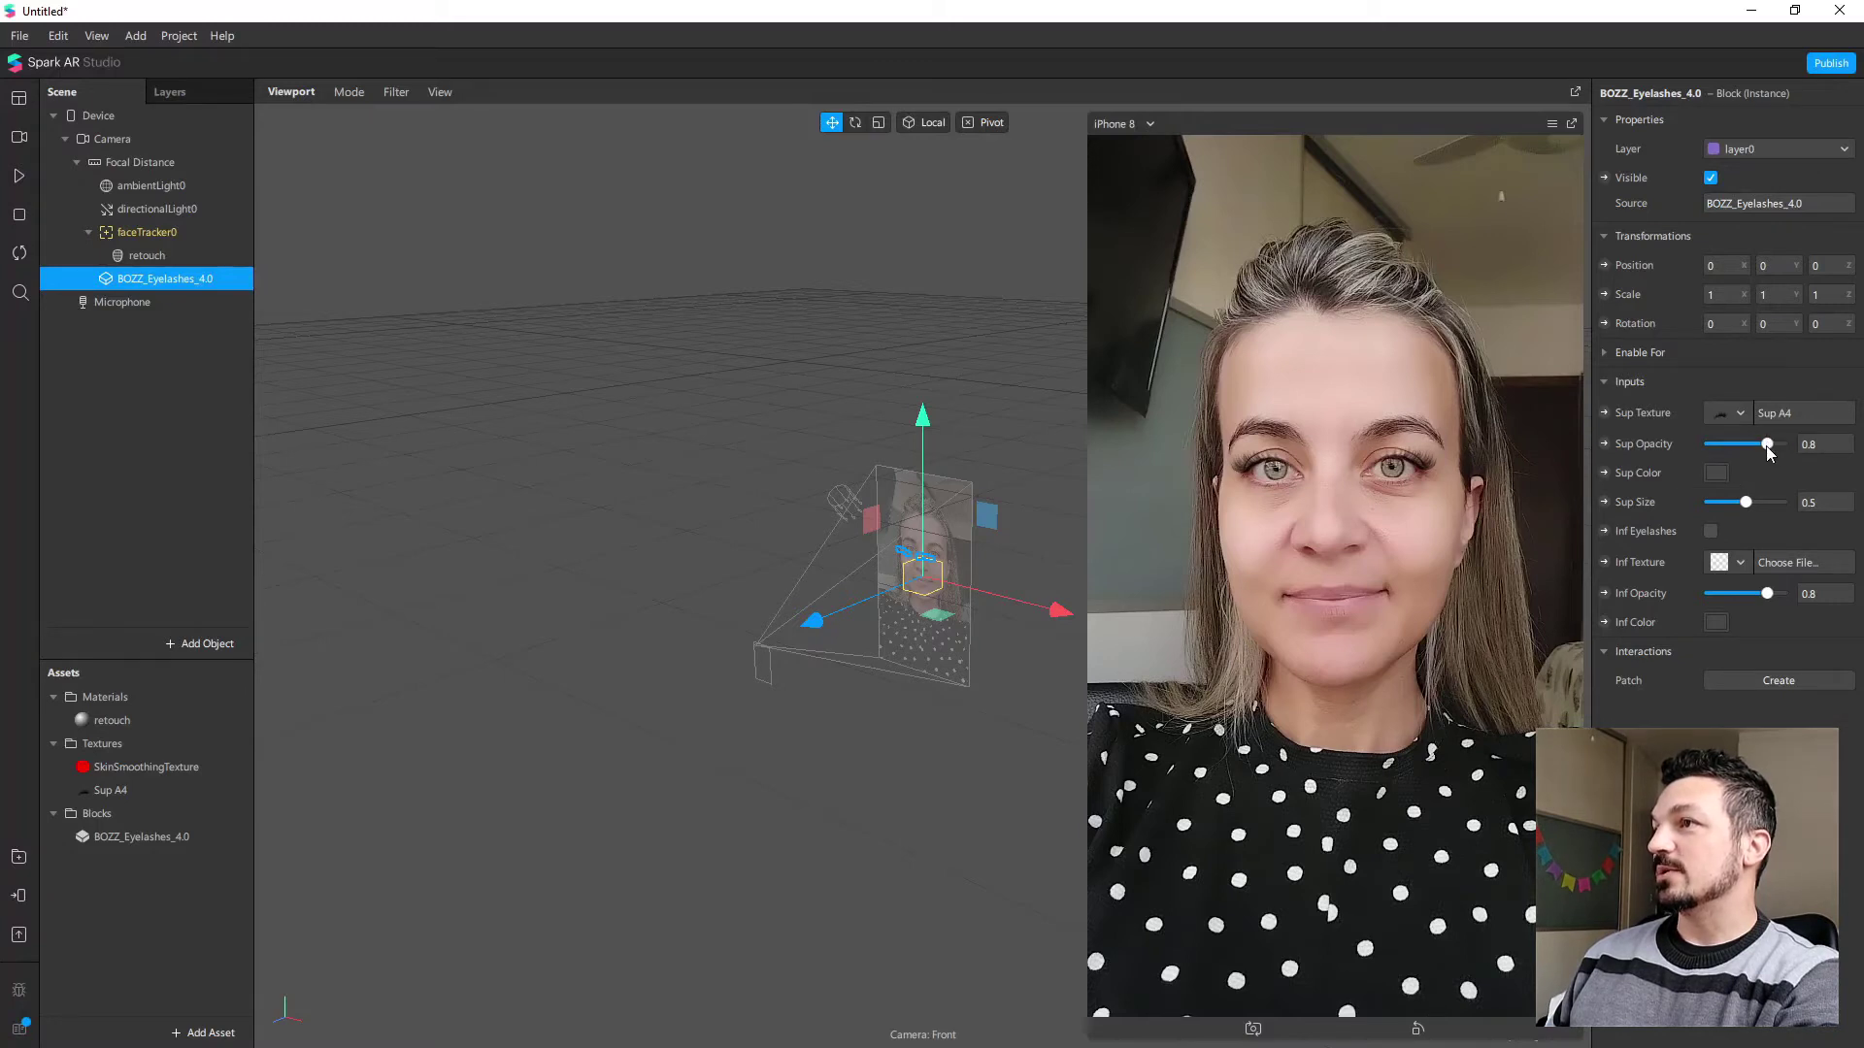
pyautogui.moveTo(1769, 452); pyautogui.dragTo(1786, 513)
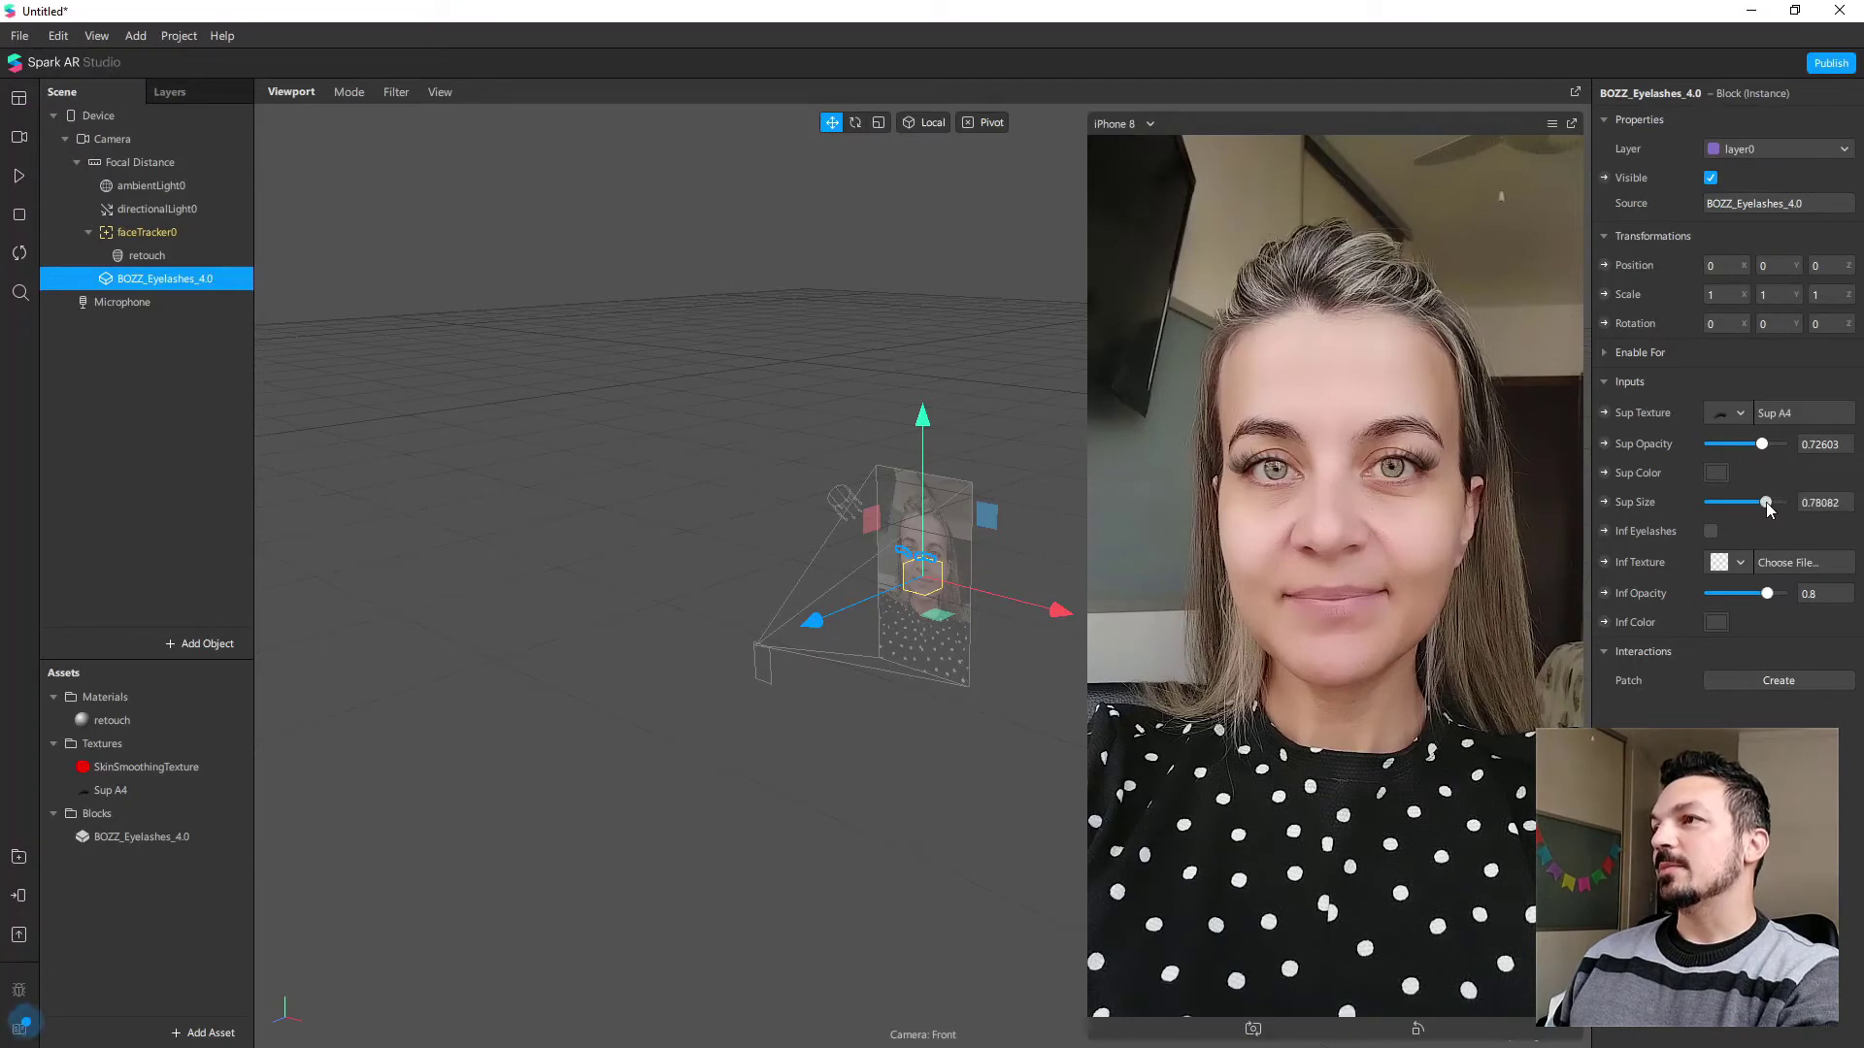
pyautogui.moveTo(1782, 502); pyautogui.dragTo(1755, 503)
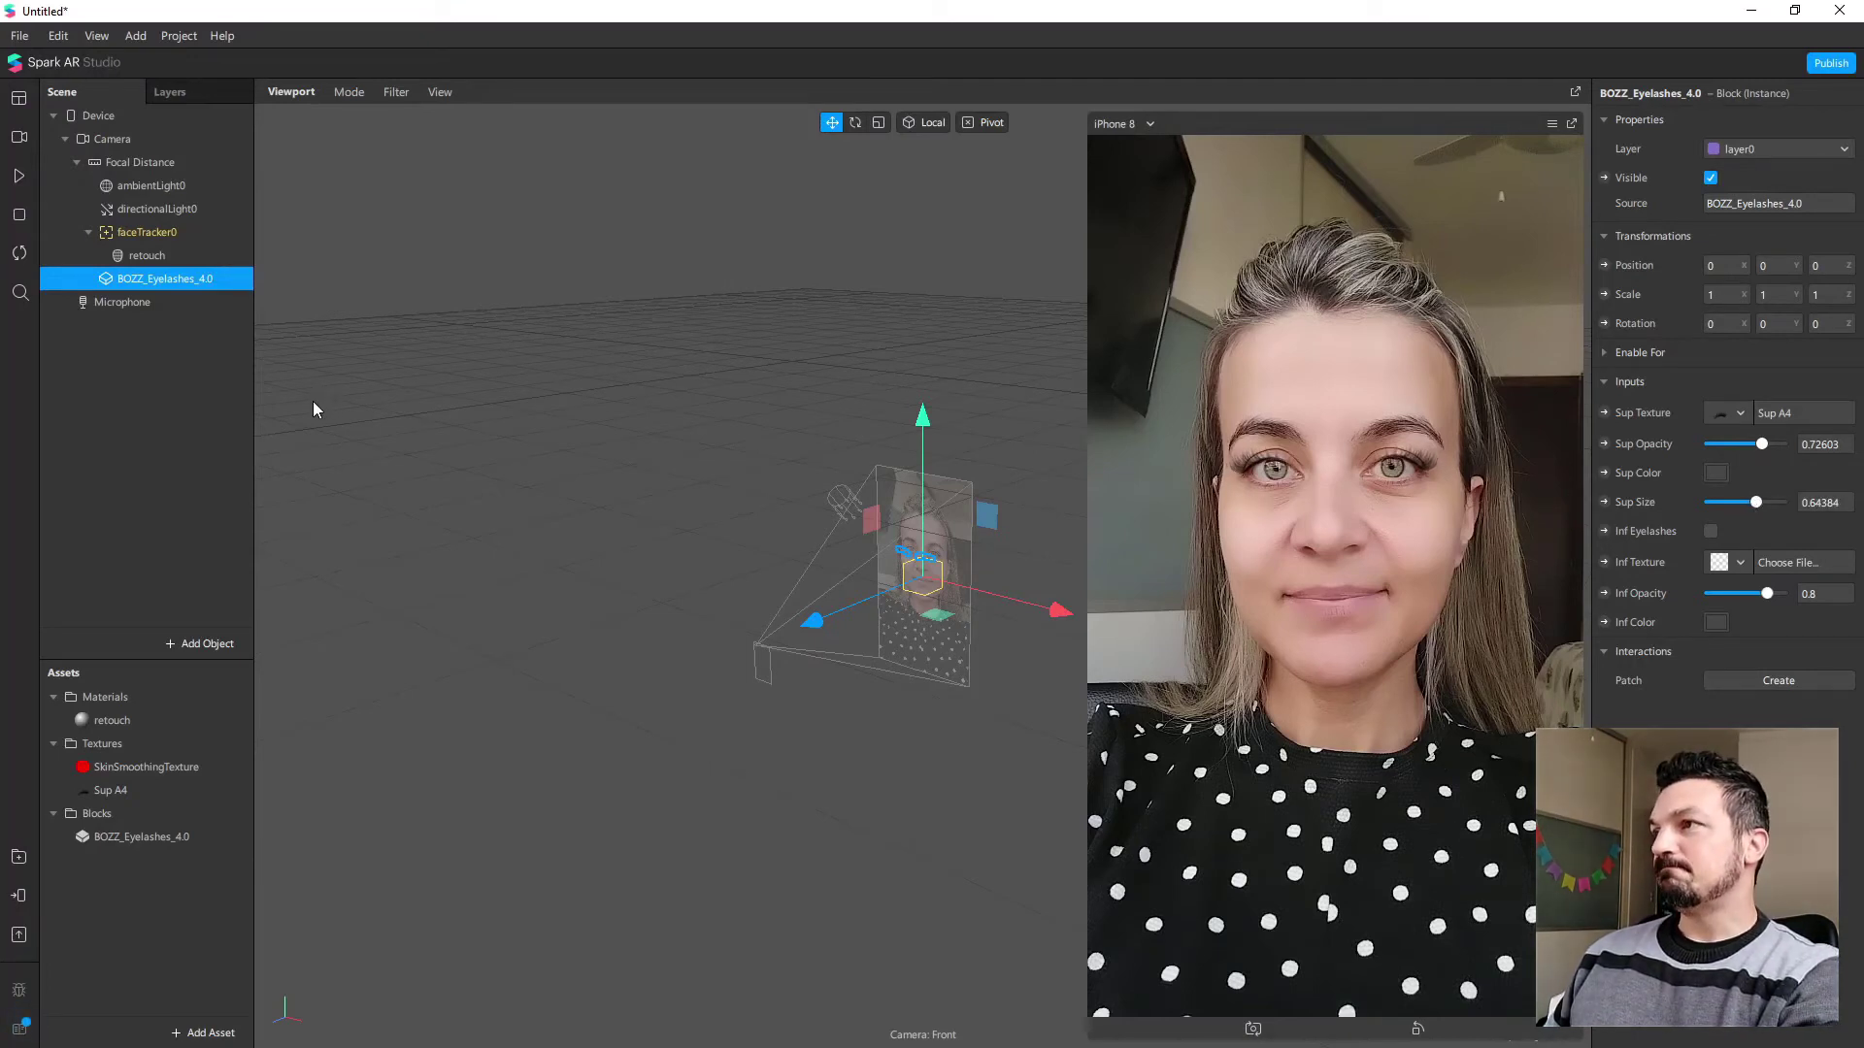
# Step: Try Low (Bilinear) filtering on the Sup A4 texture and restore High (Trilinear) for comparison
pyautogui.click(127, 784)
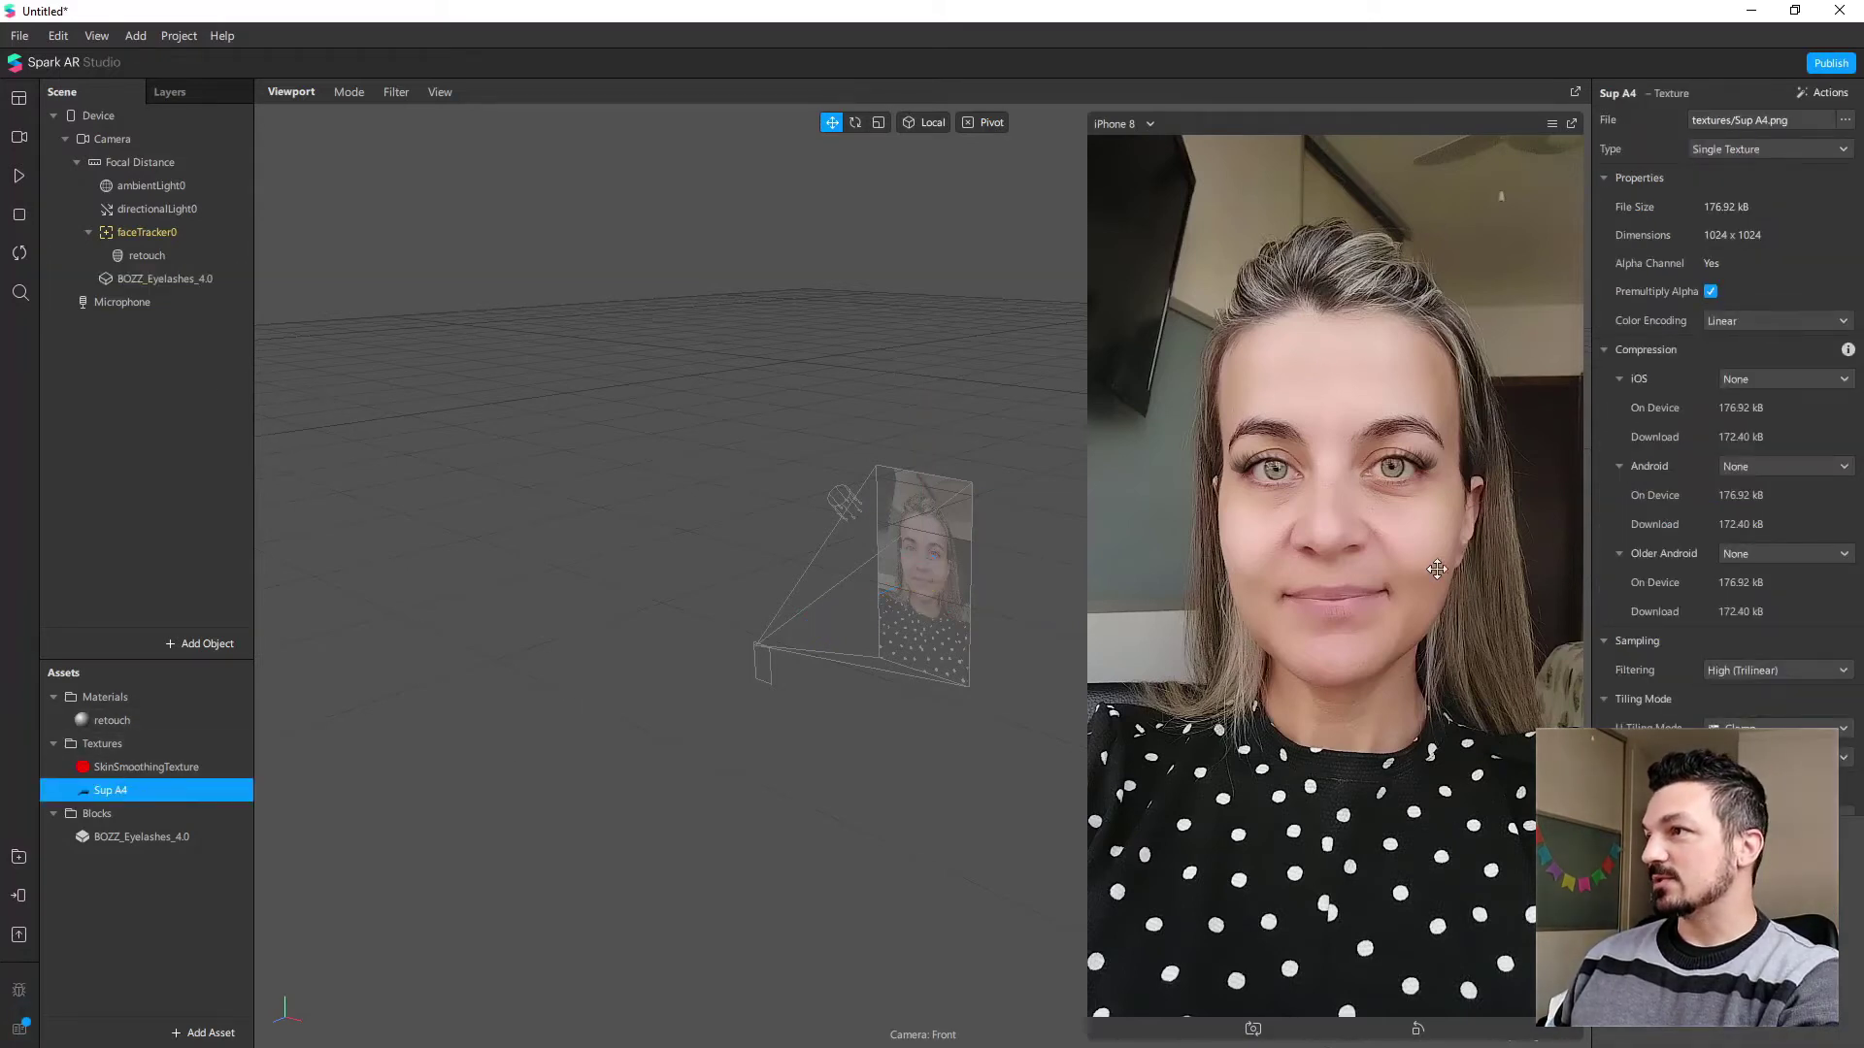
pyautogui.scroll(-1, 1710, 610)
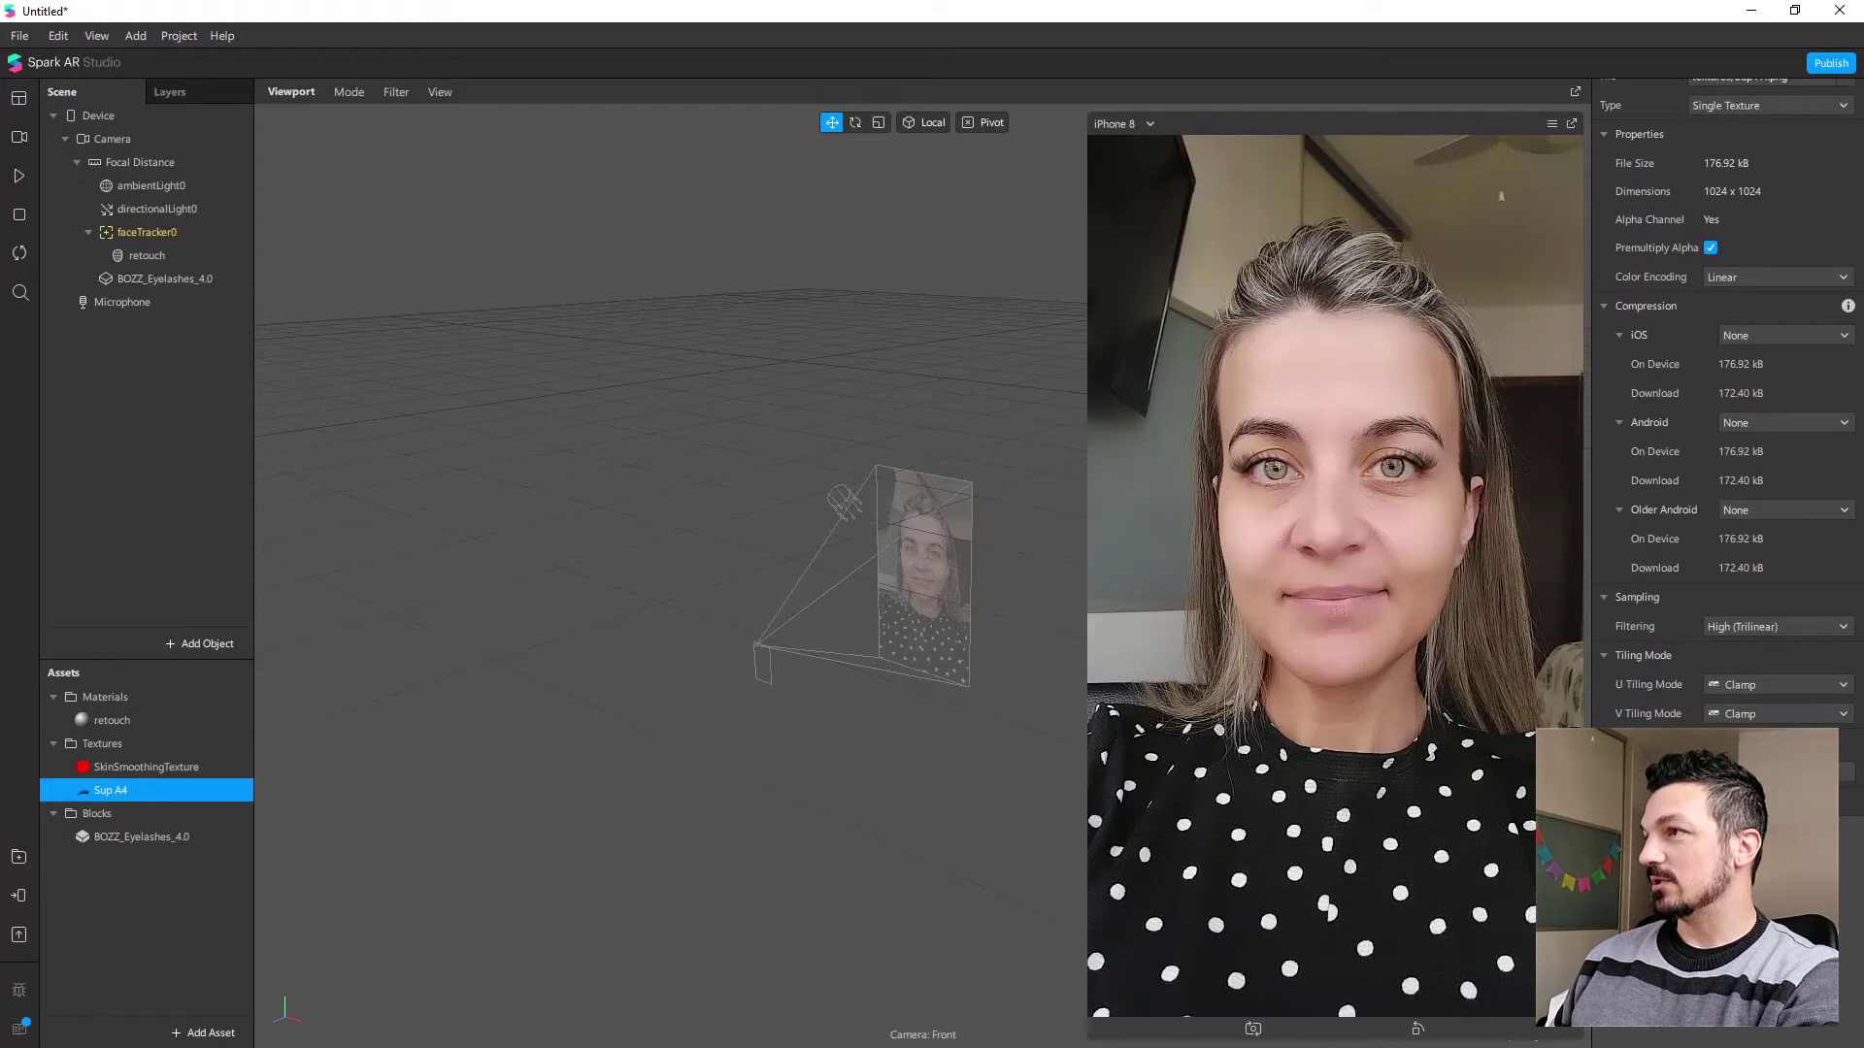
pyautogui.click(1767, 627)
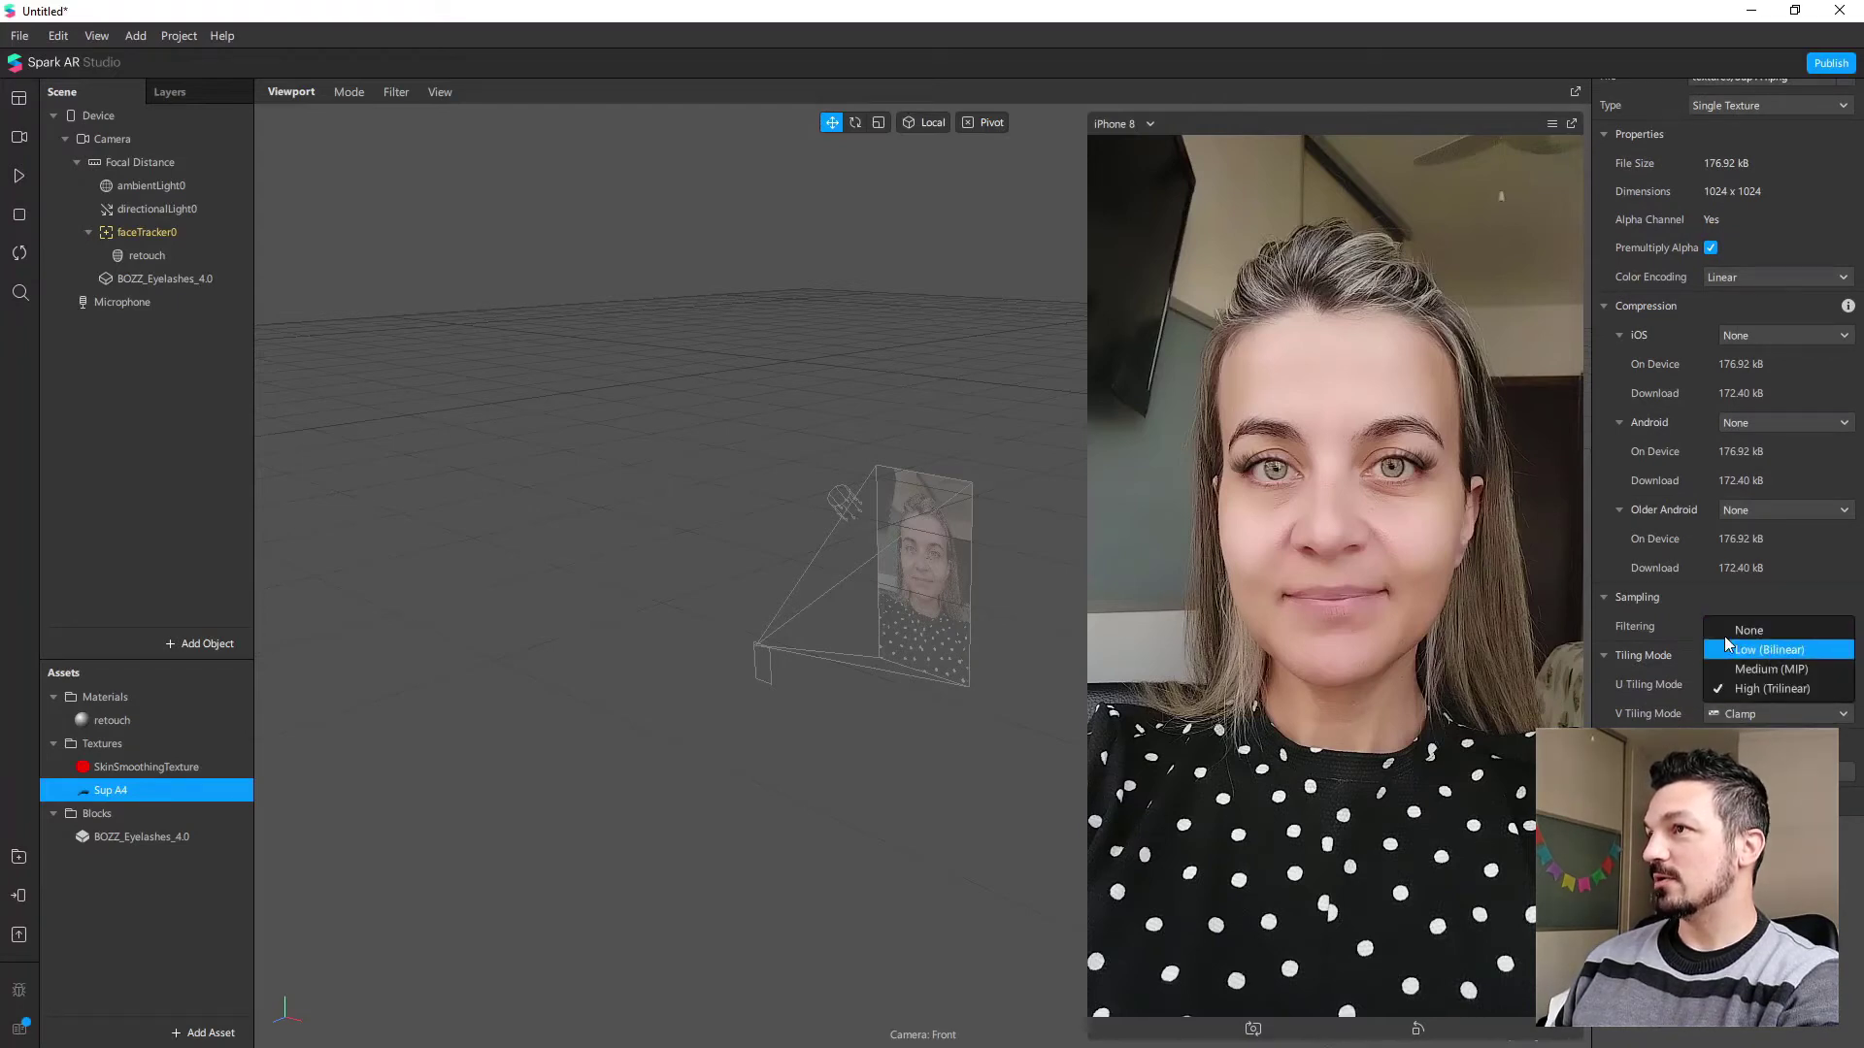
pyautogui.click(1729, 647)
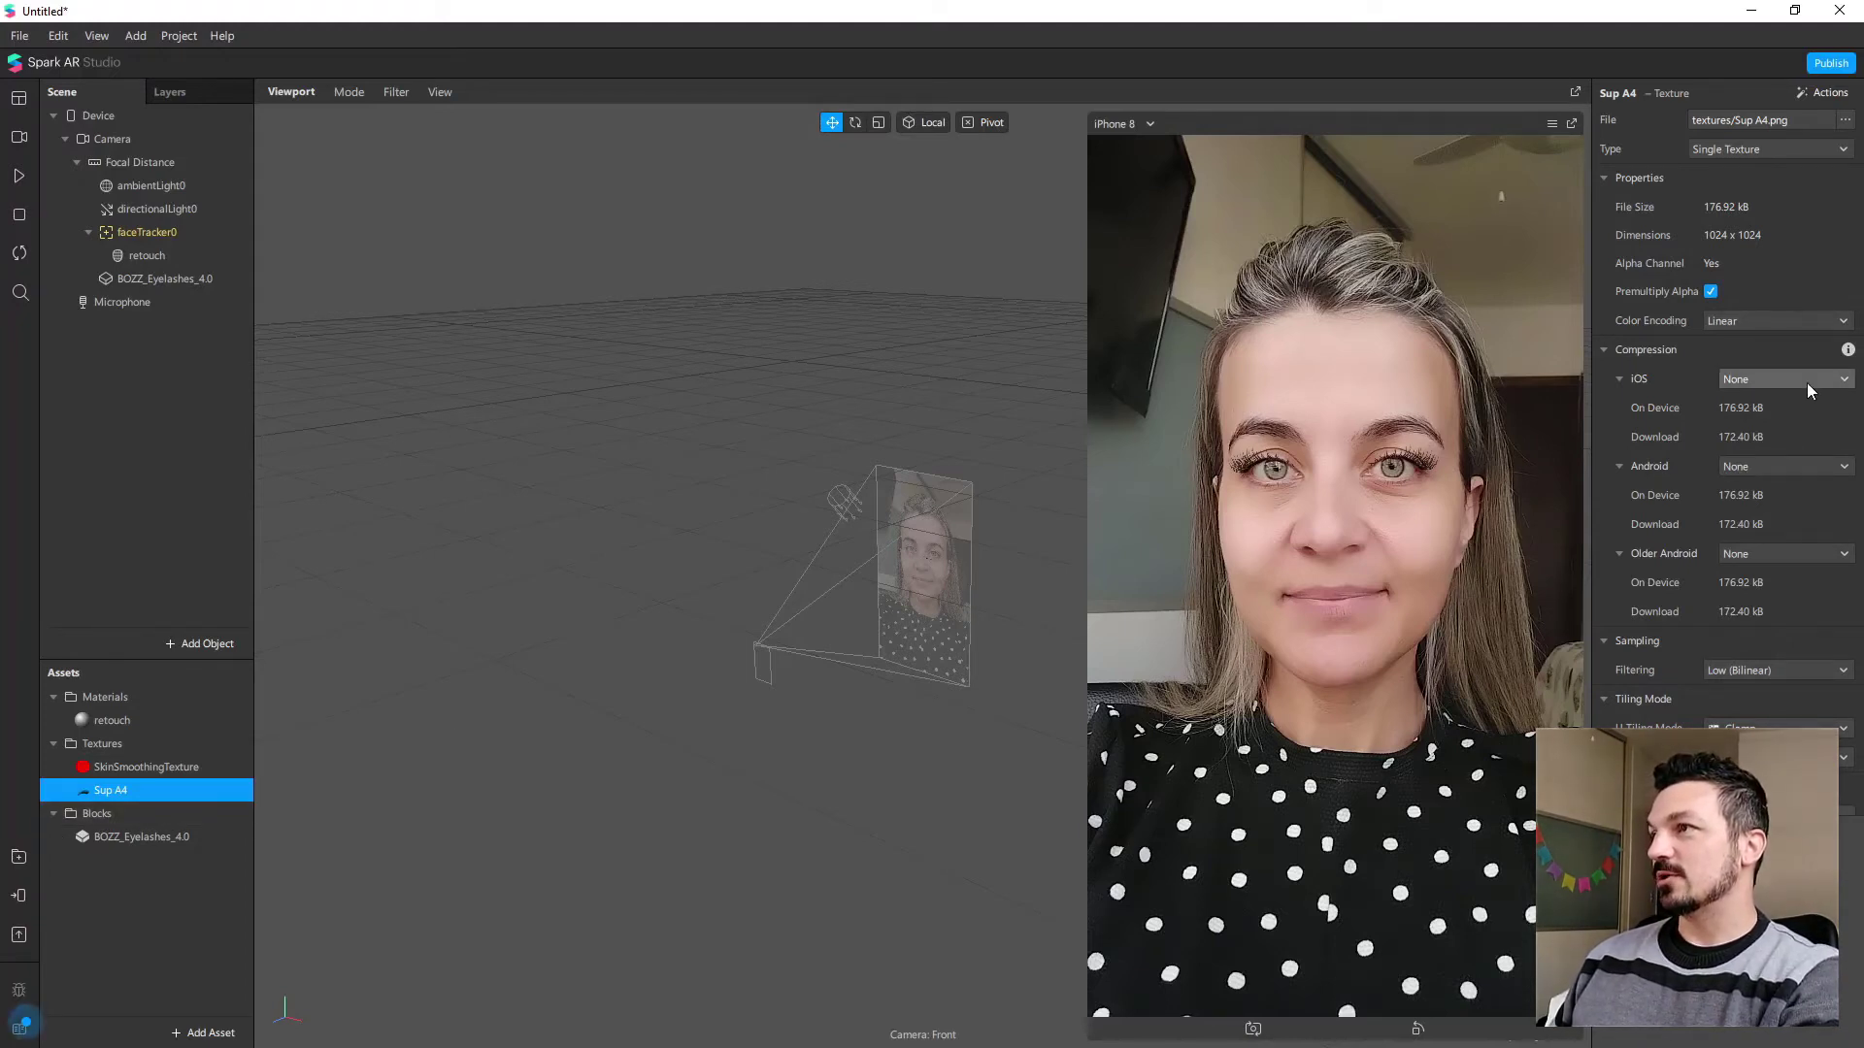
pyautogui.click(1791, 676)
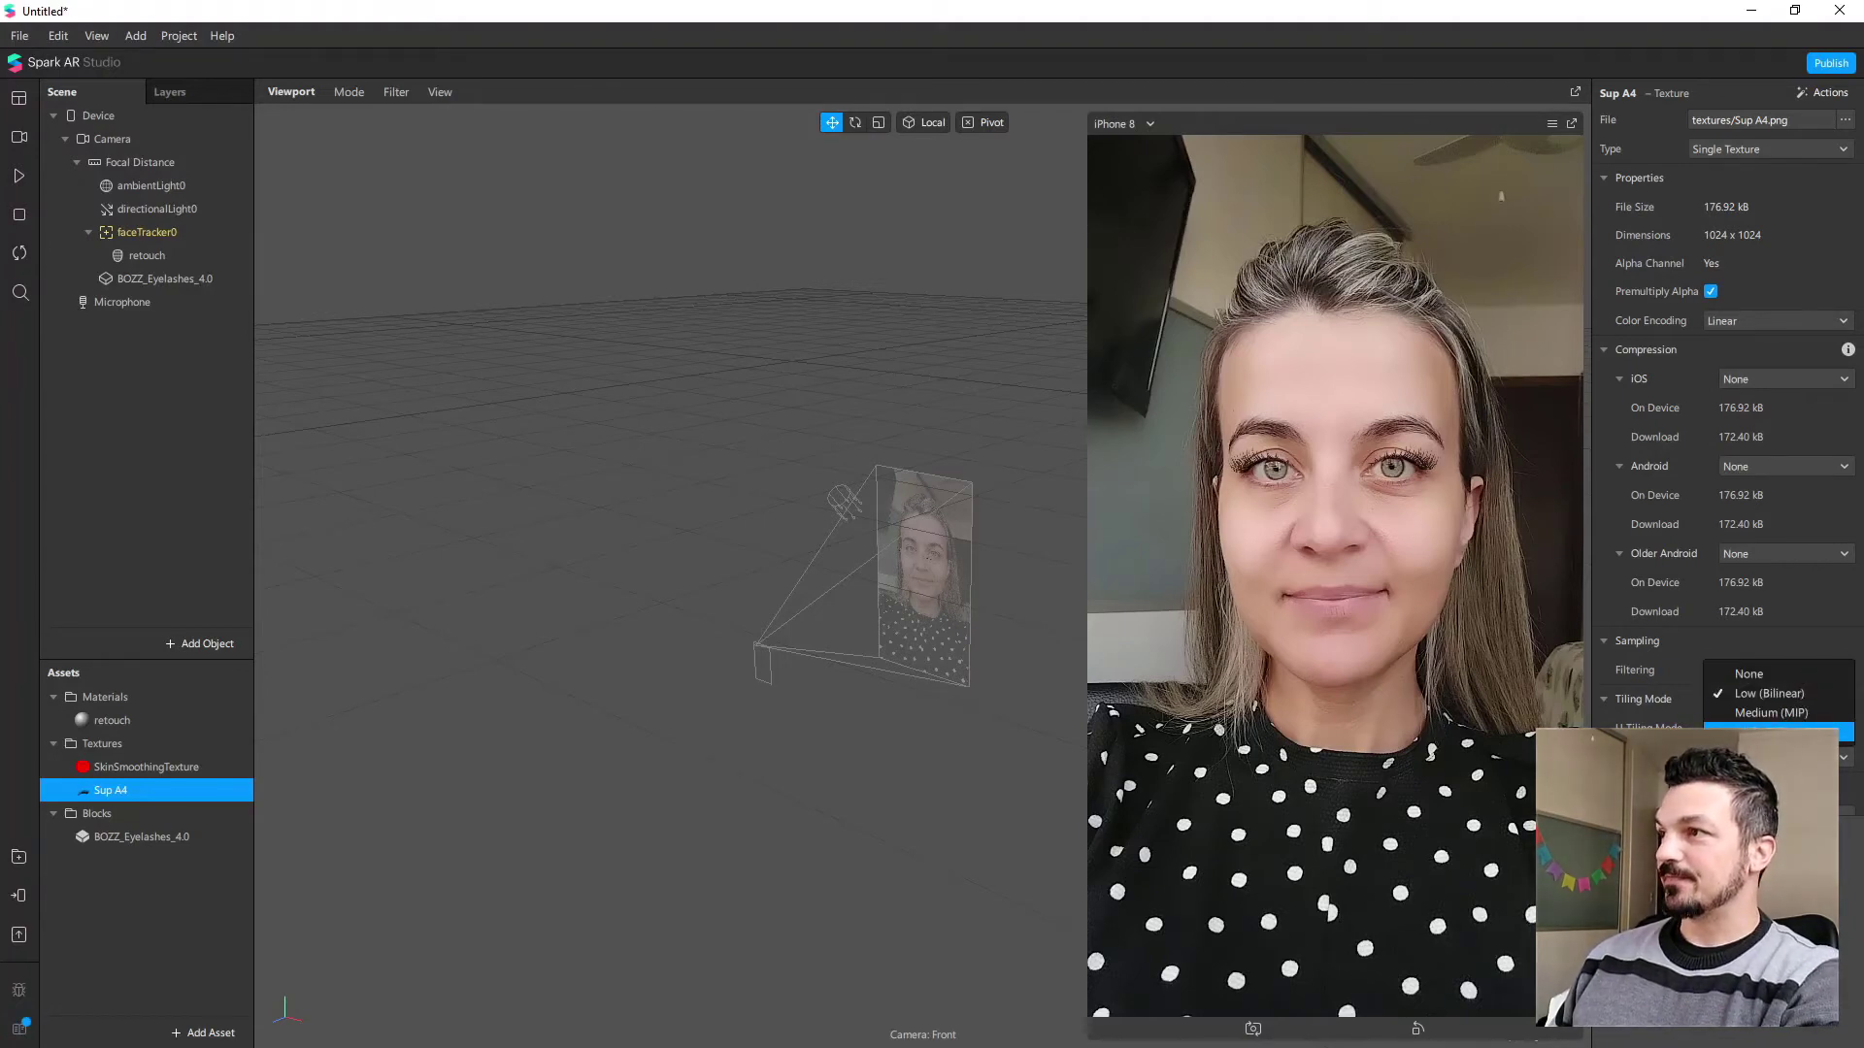
pyautogui.click(1778, 731)
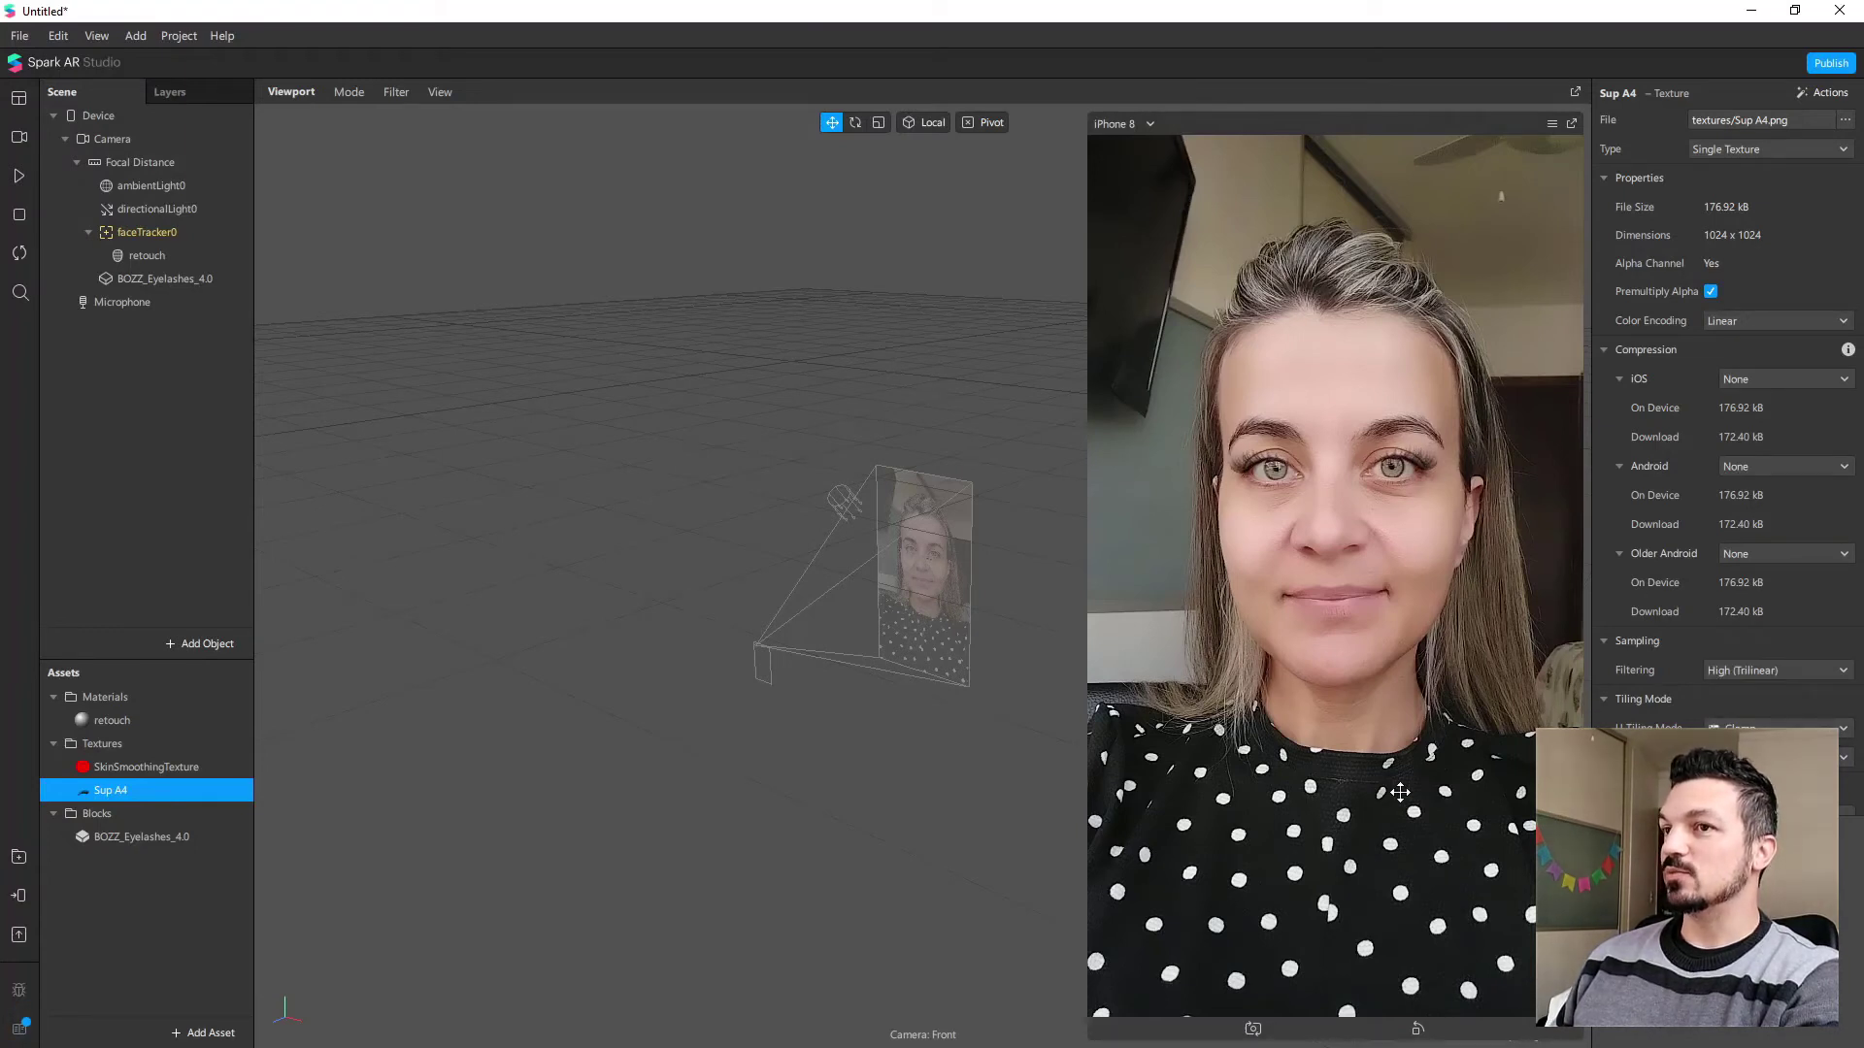
# Step: Enable Inf Eyelashes on the eyelashes block and import Inf A1, Inf A2 and Inf A3 from the Inf A Textures folder into the assets
pyautogui.click(167, 280)
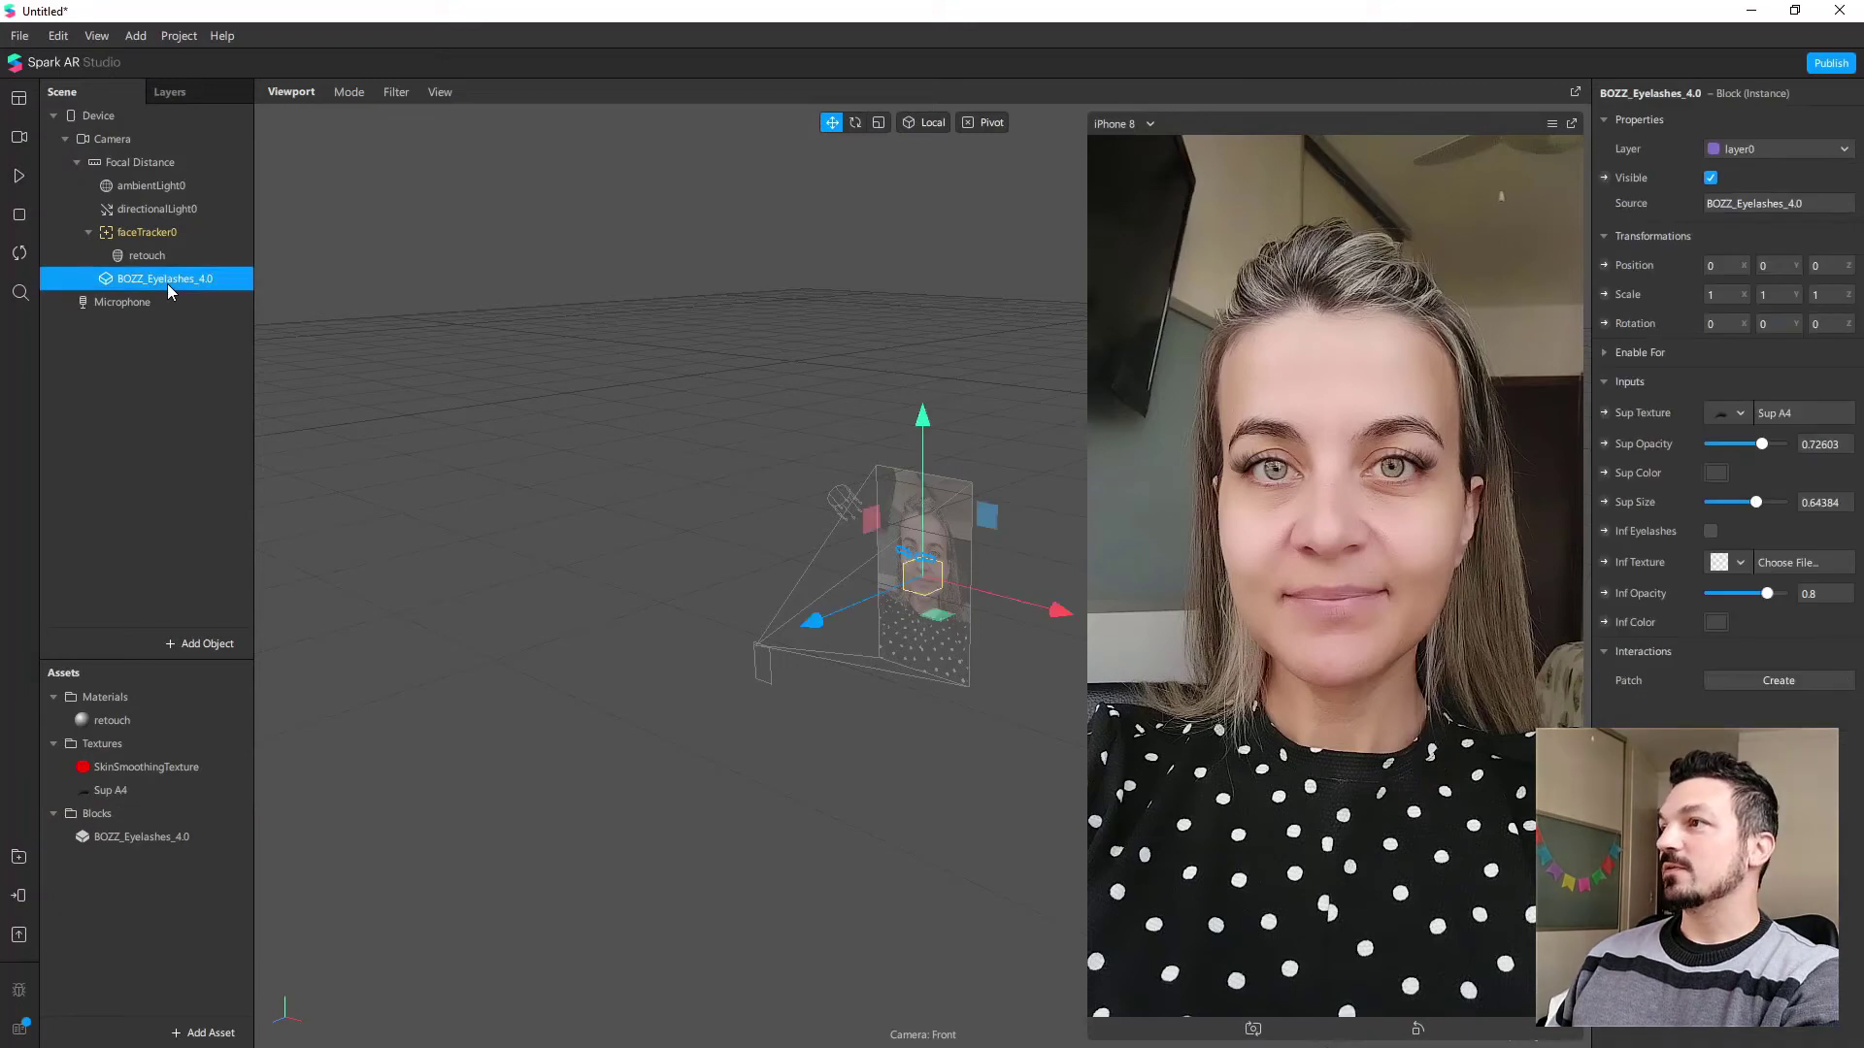
pyautogui.click(1709, 532)
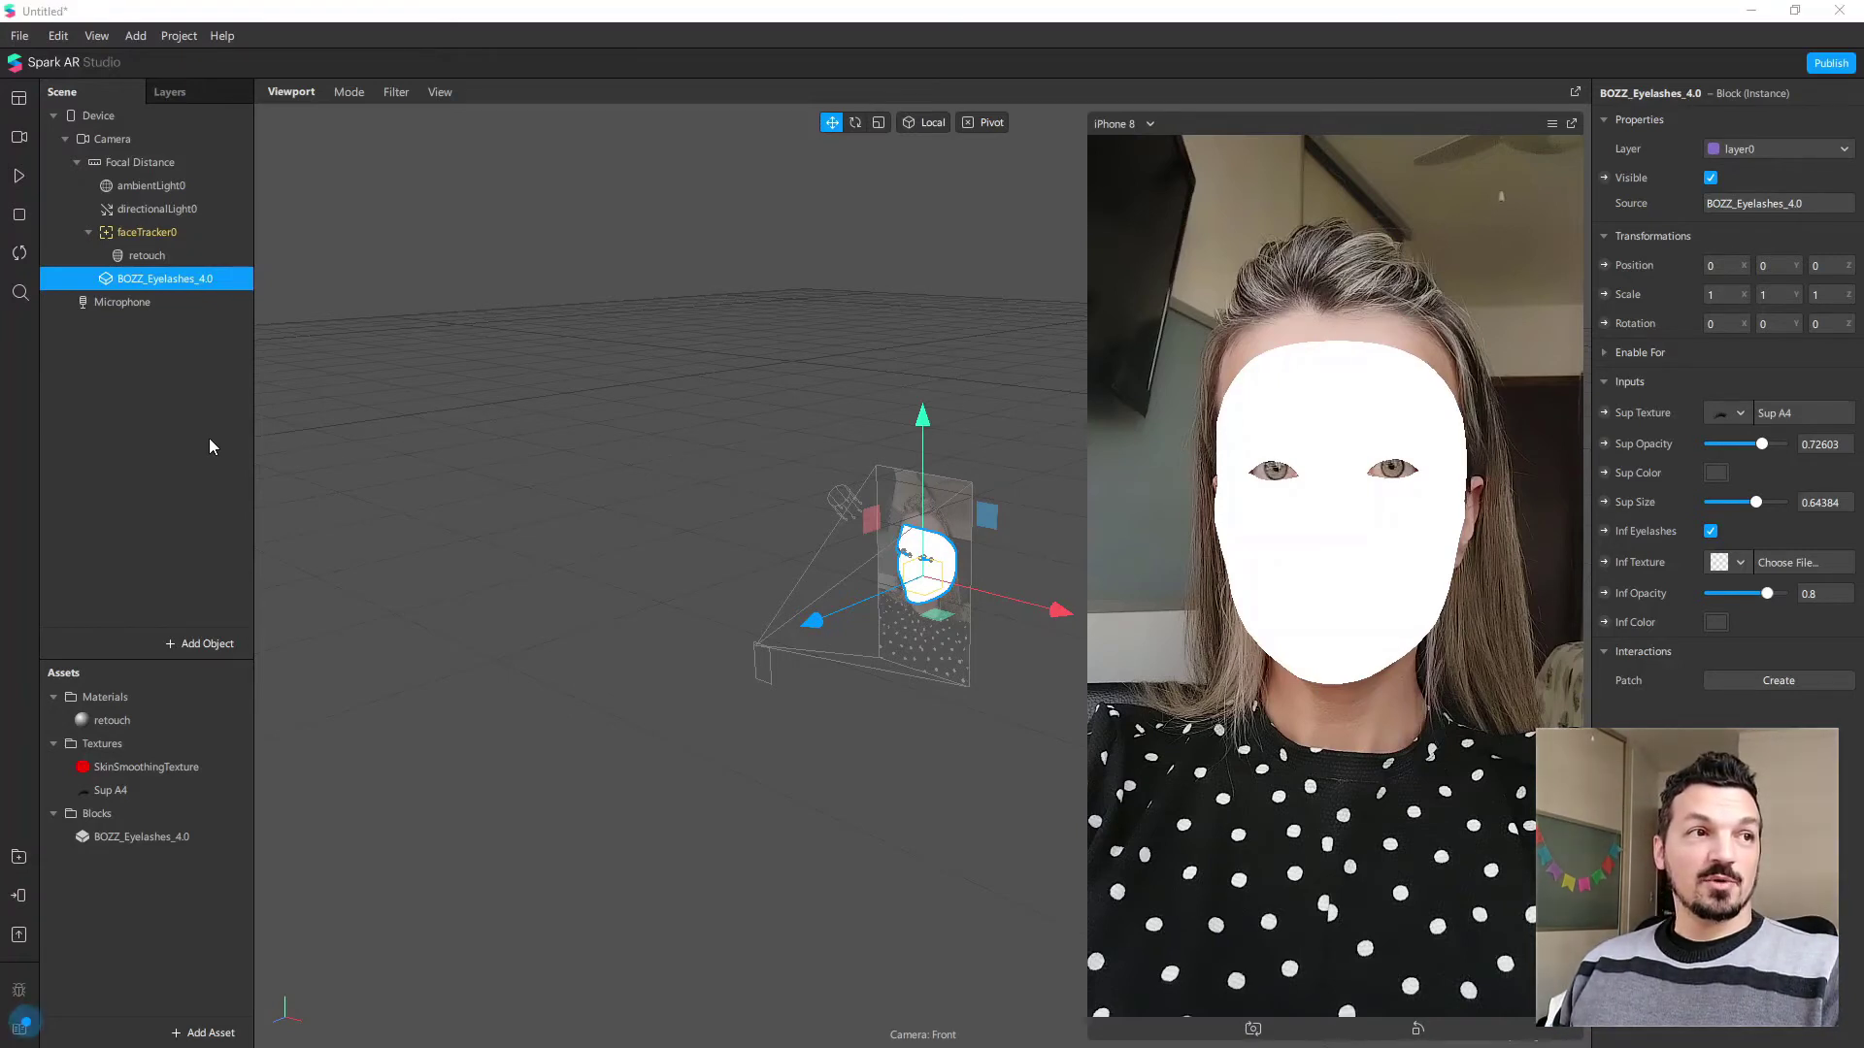
pyautogui.hotkey('alt', 'Tab')
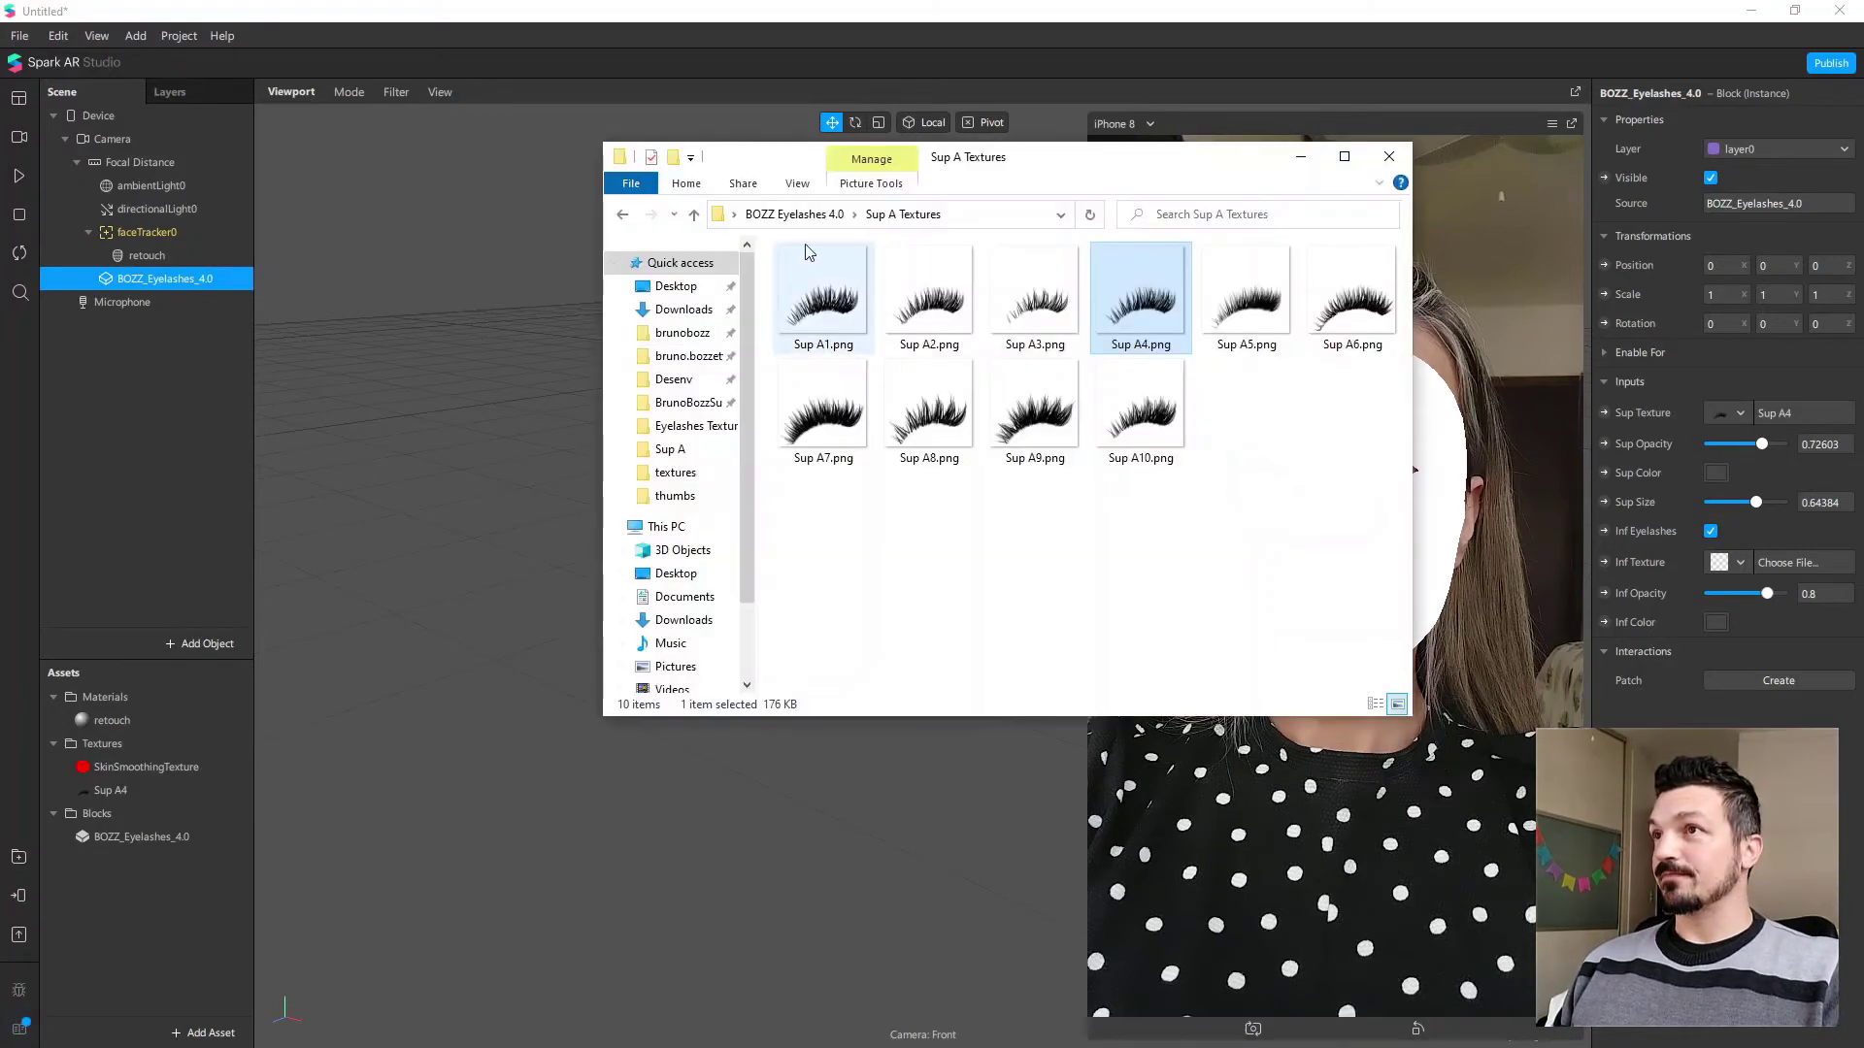
pyautogui.click(623, 215)
pyautogui.doubleClick(821, 297)
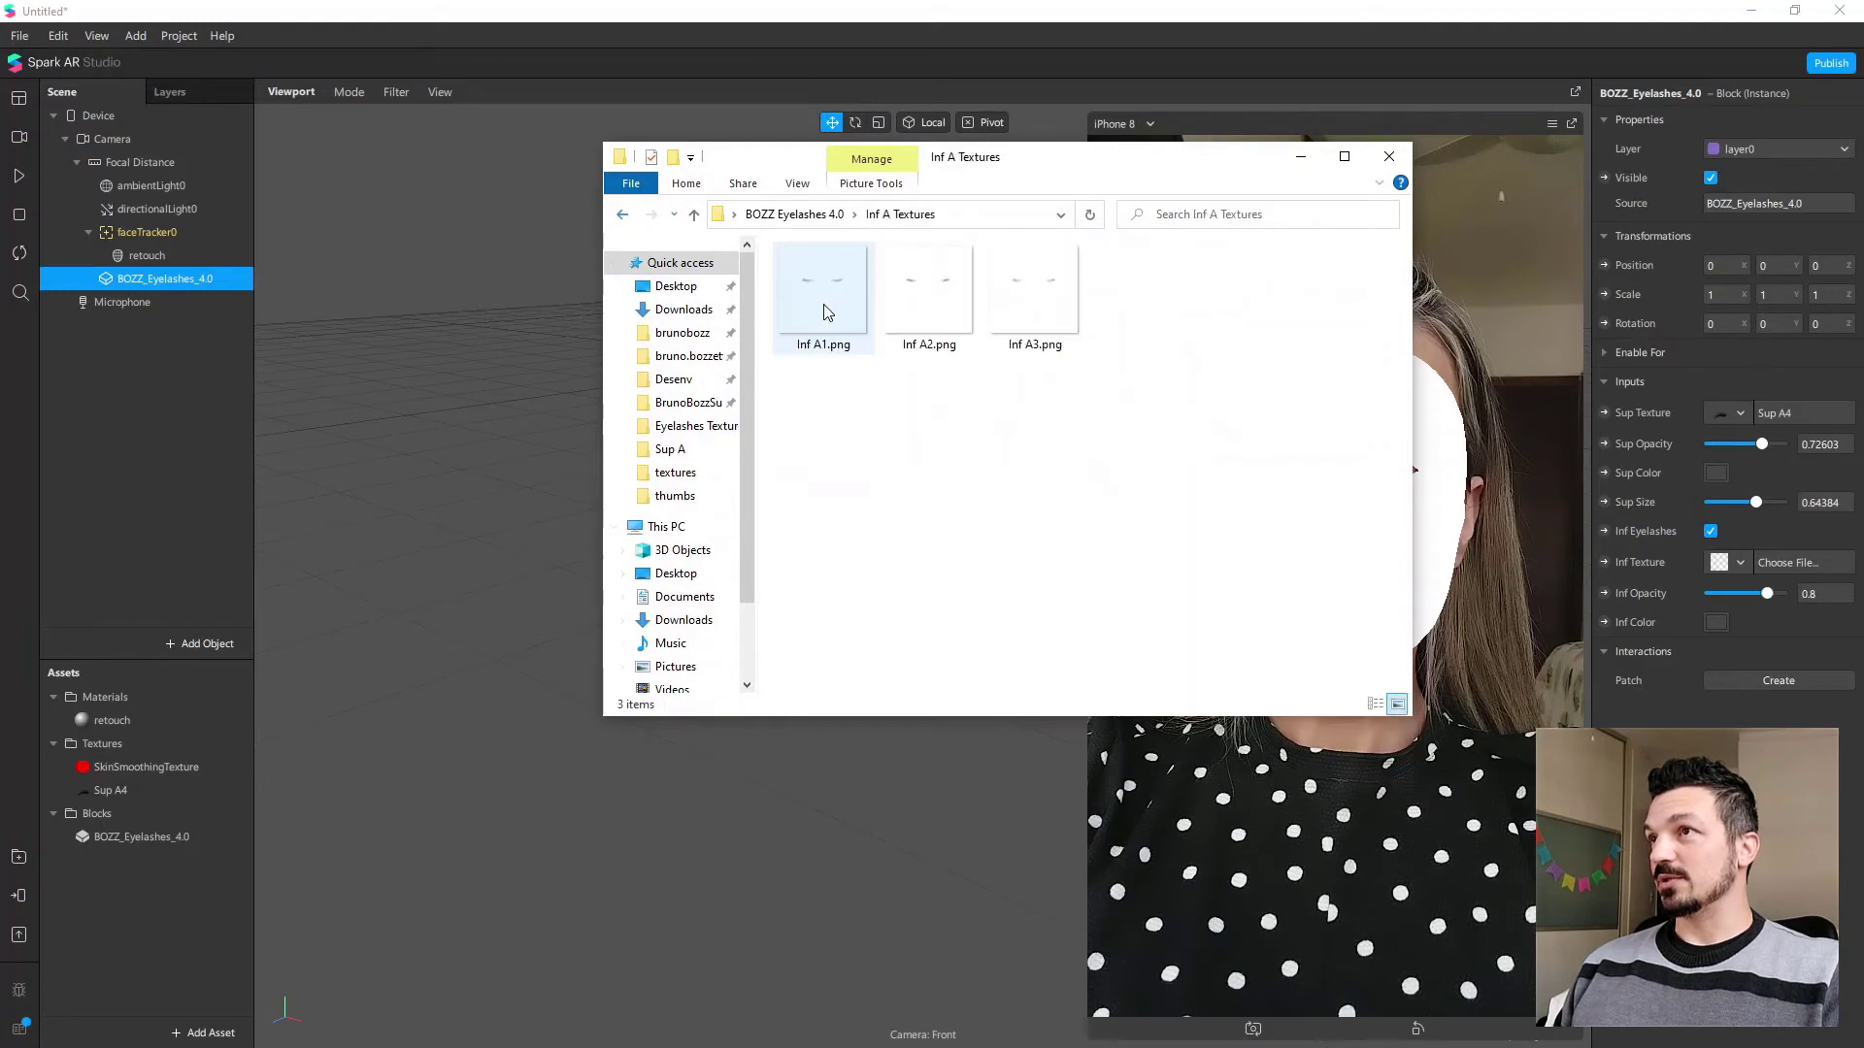
pyautogui.moveTo(838, 296); pyautogui.dragTo(166, 929)
pyautogui.moveTo(794, 413); pyautogui.dragTo(1075, 296)
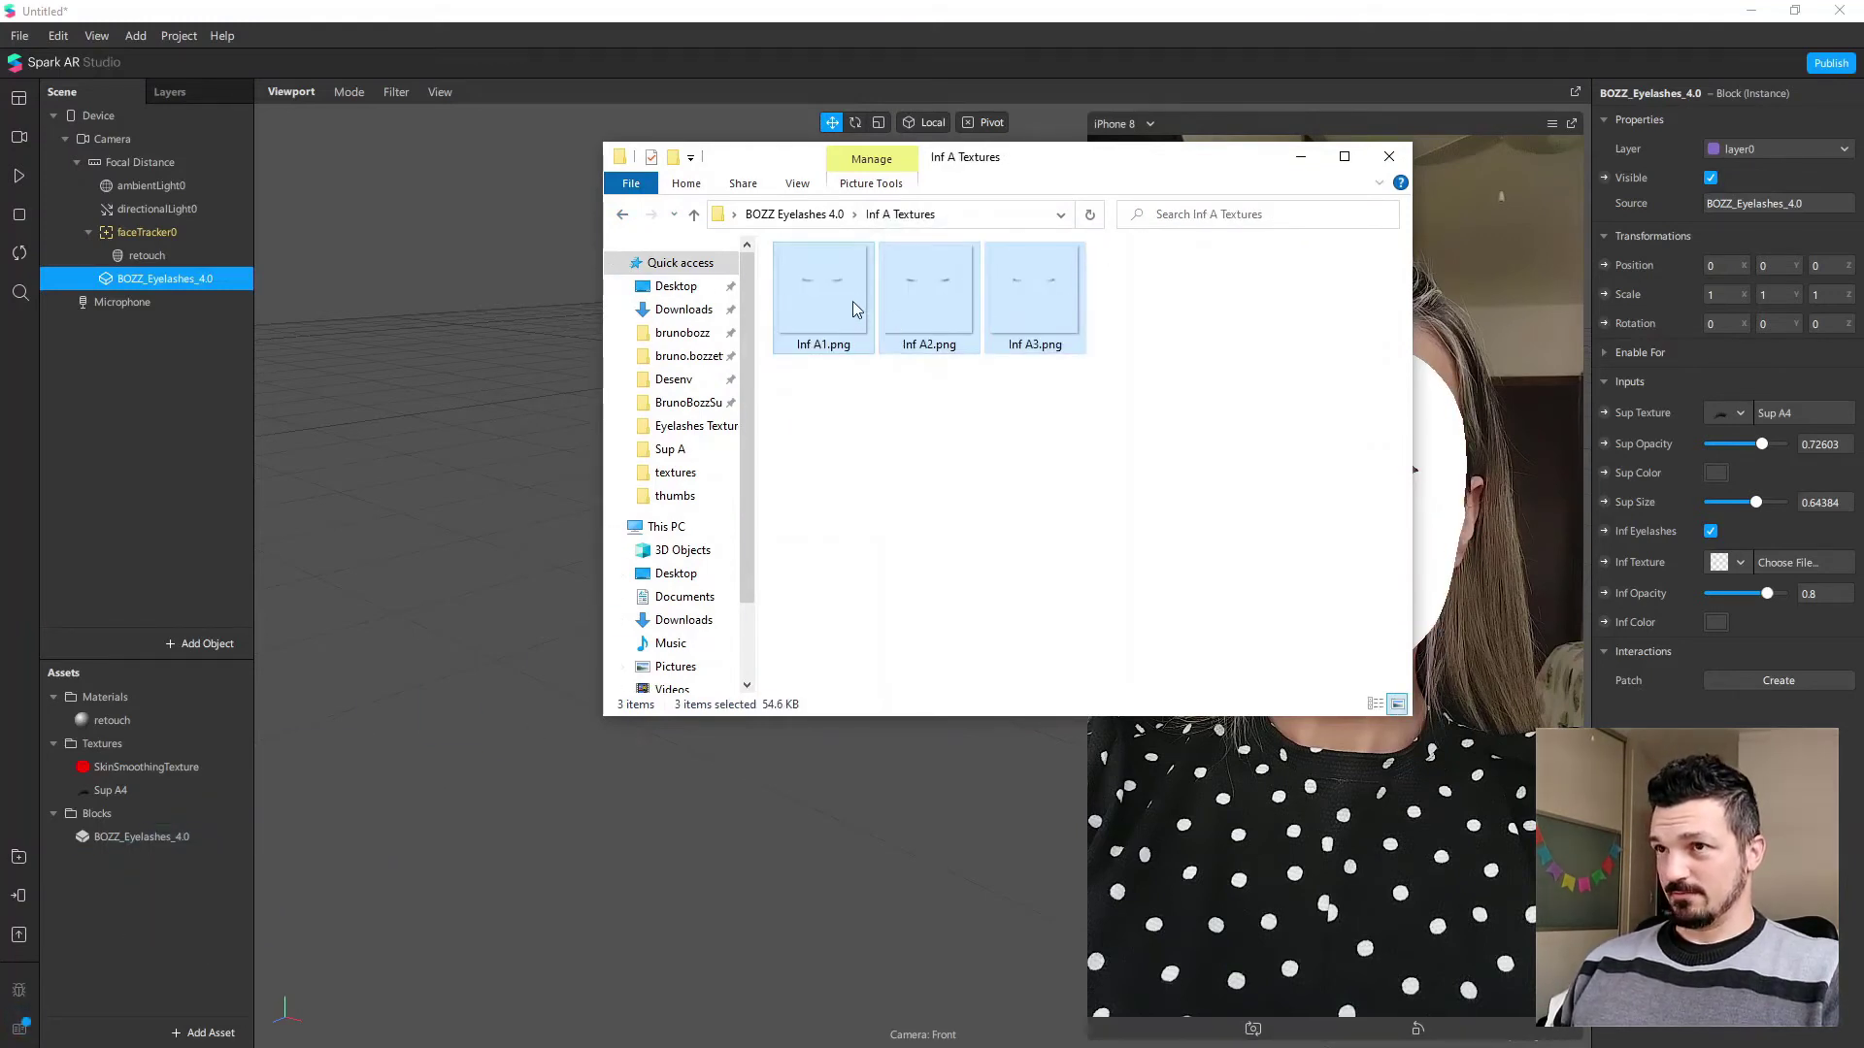
pyautogui.moveTo(852, 301); pyautogui.dragTo(132, 956)
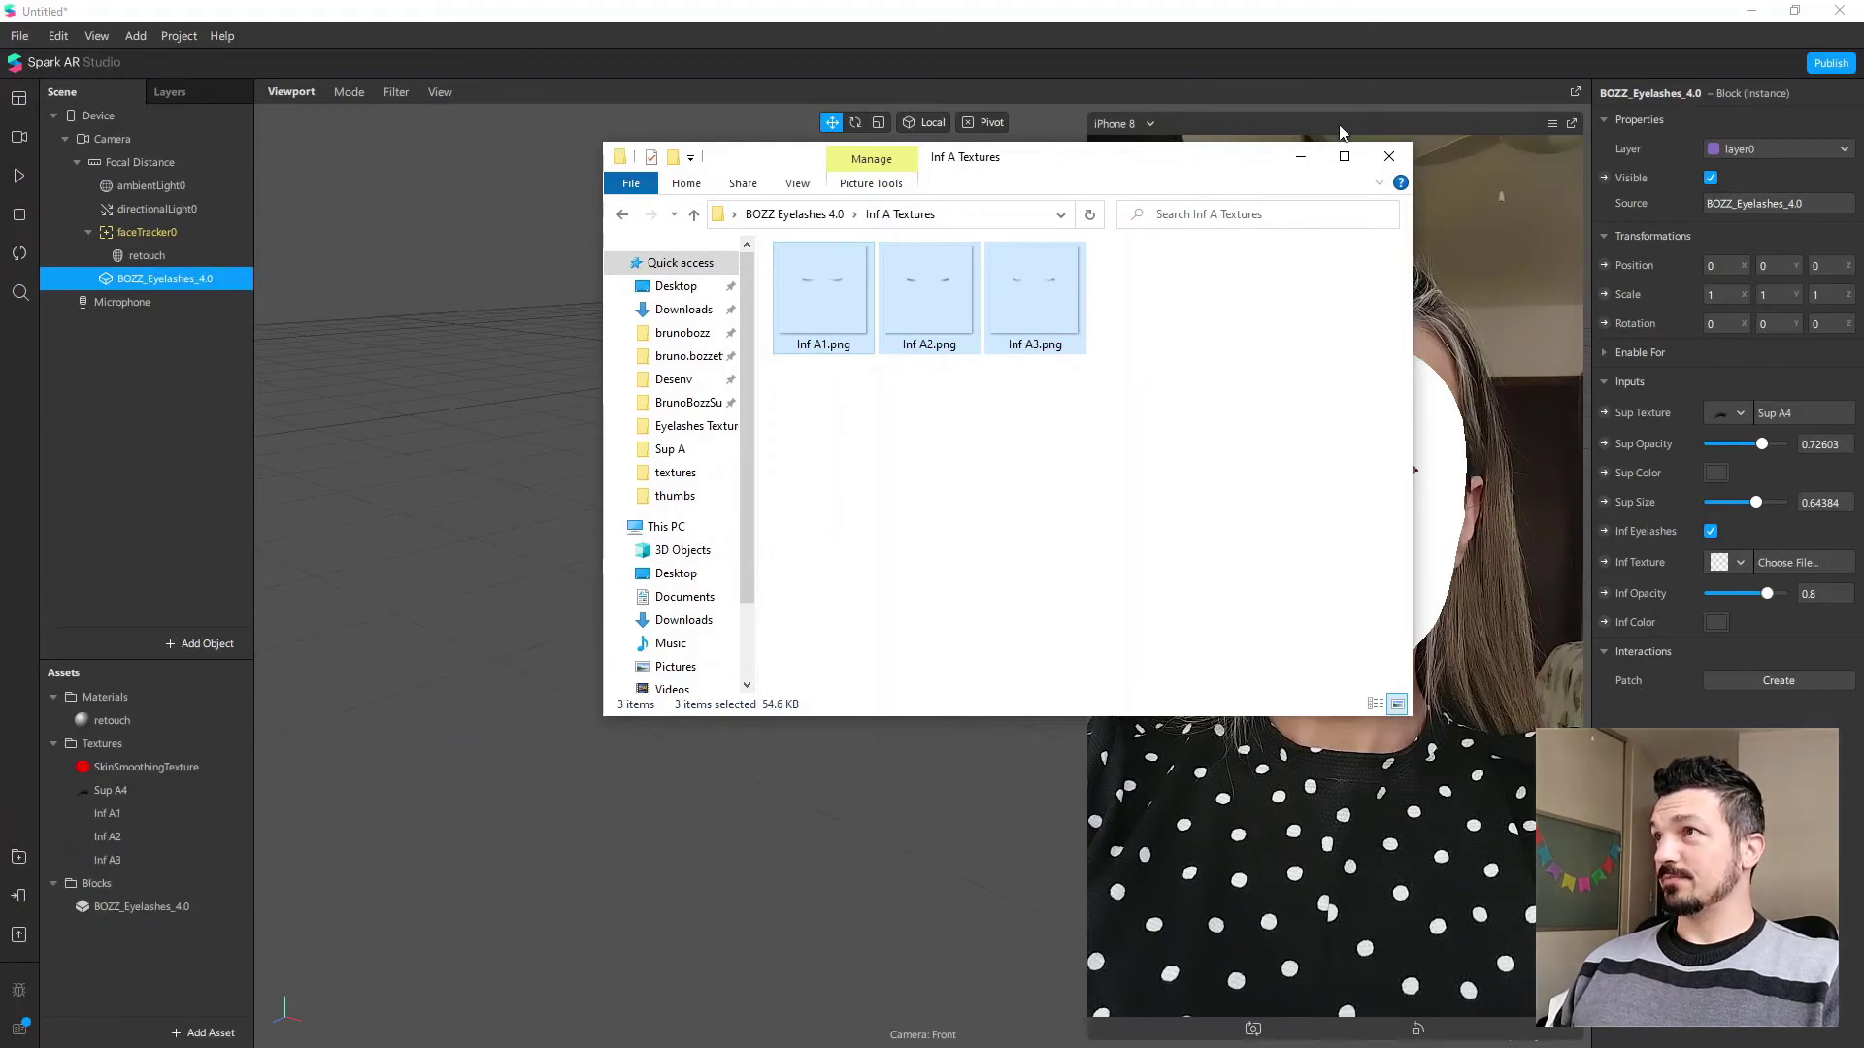
pyautogui.click(1298, 158)
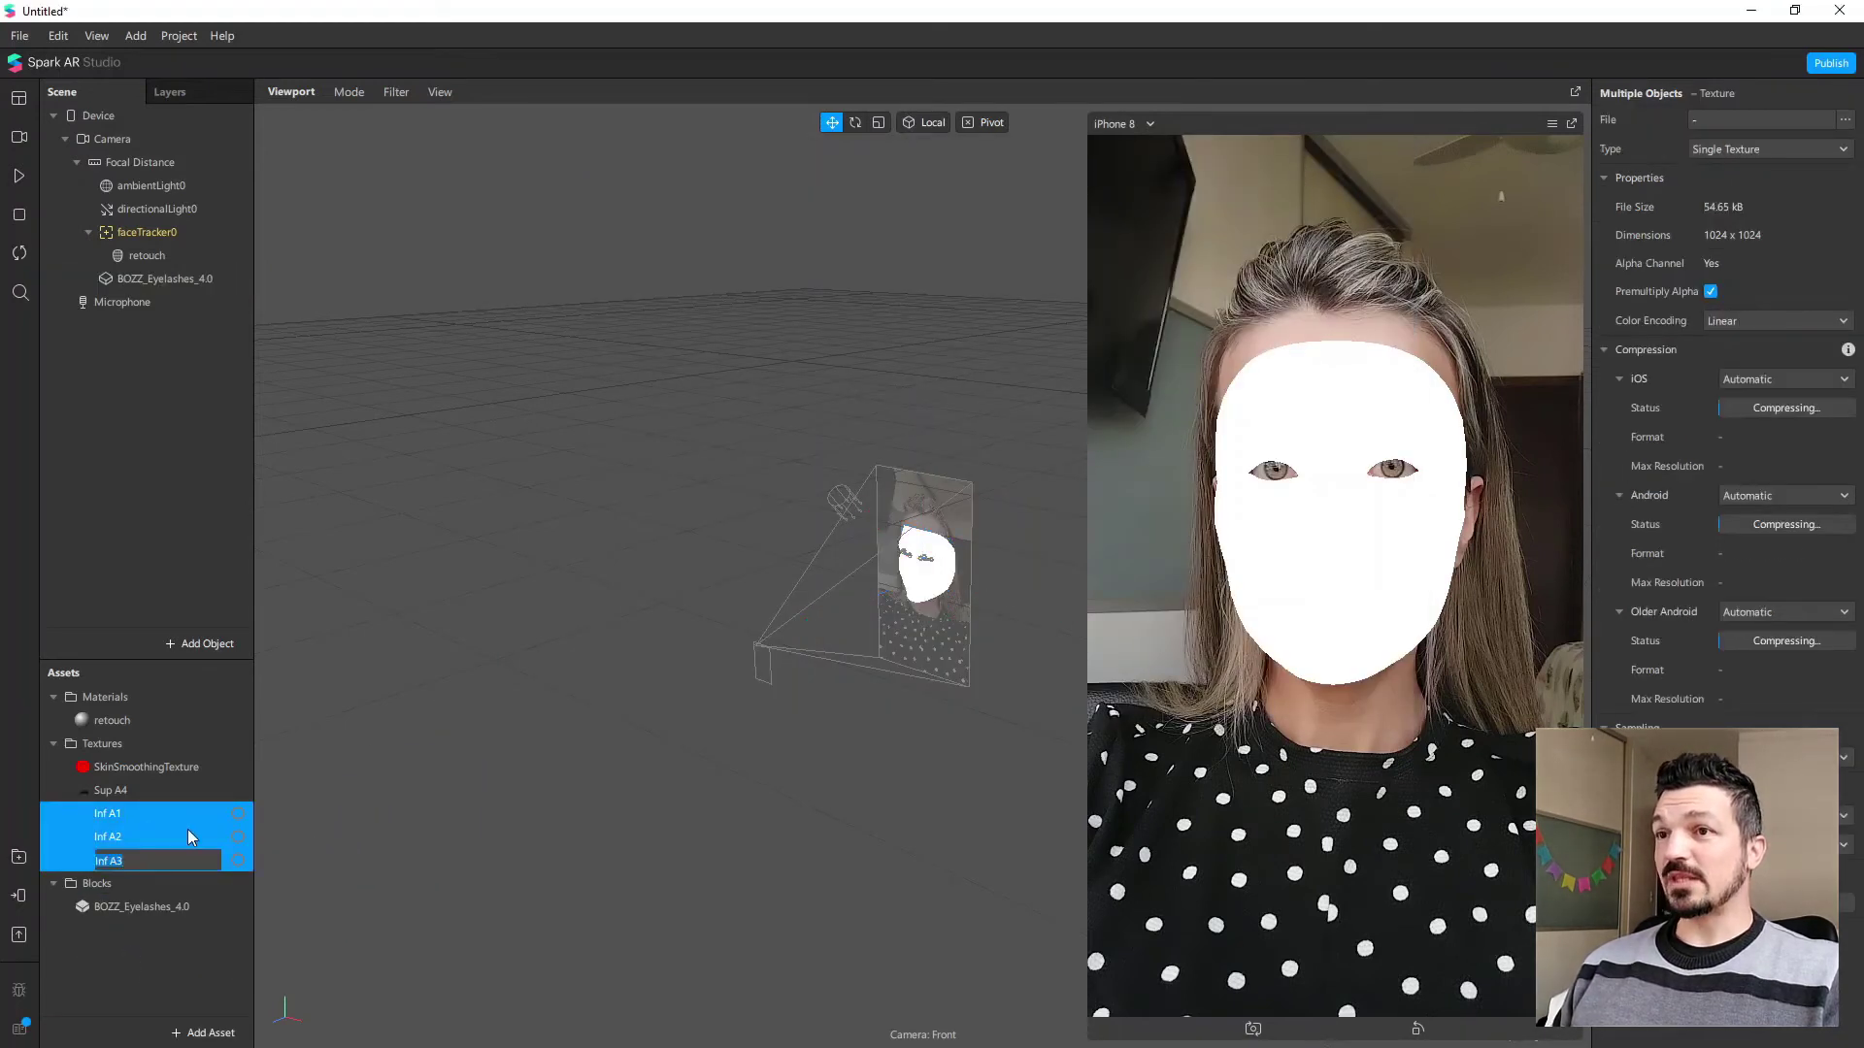
# Step: Set the filtering of the three Inf A textures to High (Trilinear)
pyautogui.click(241, 859)
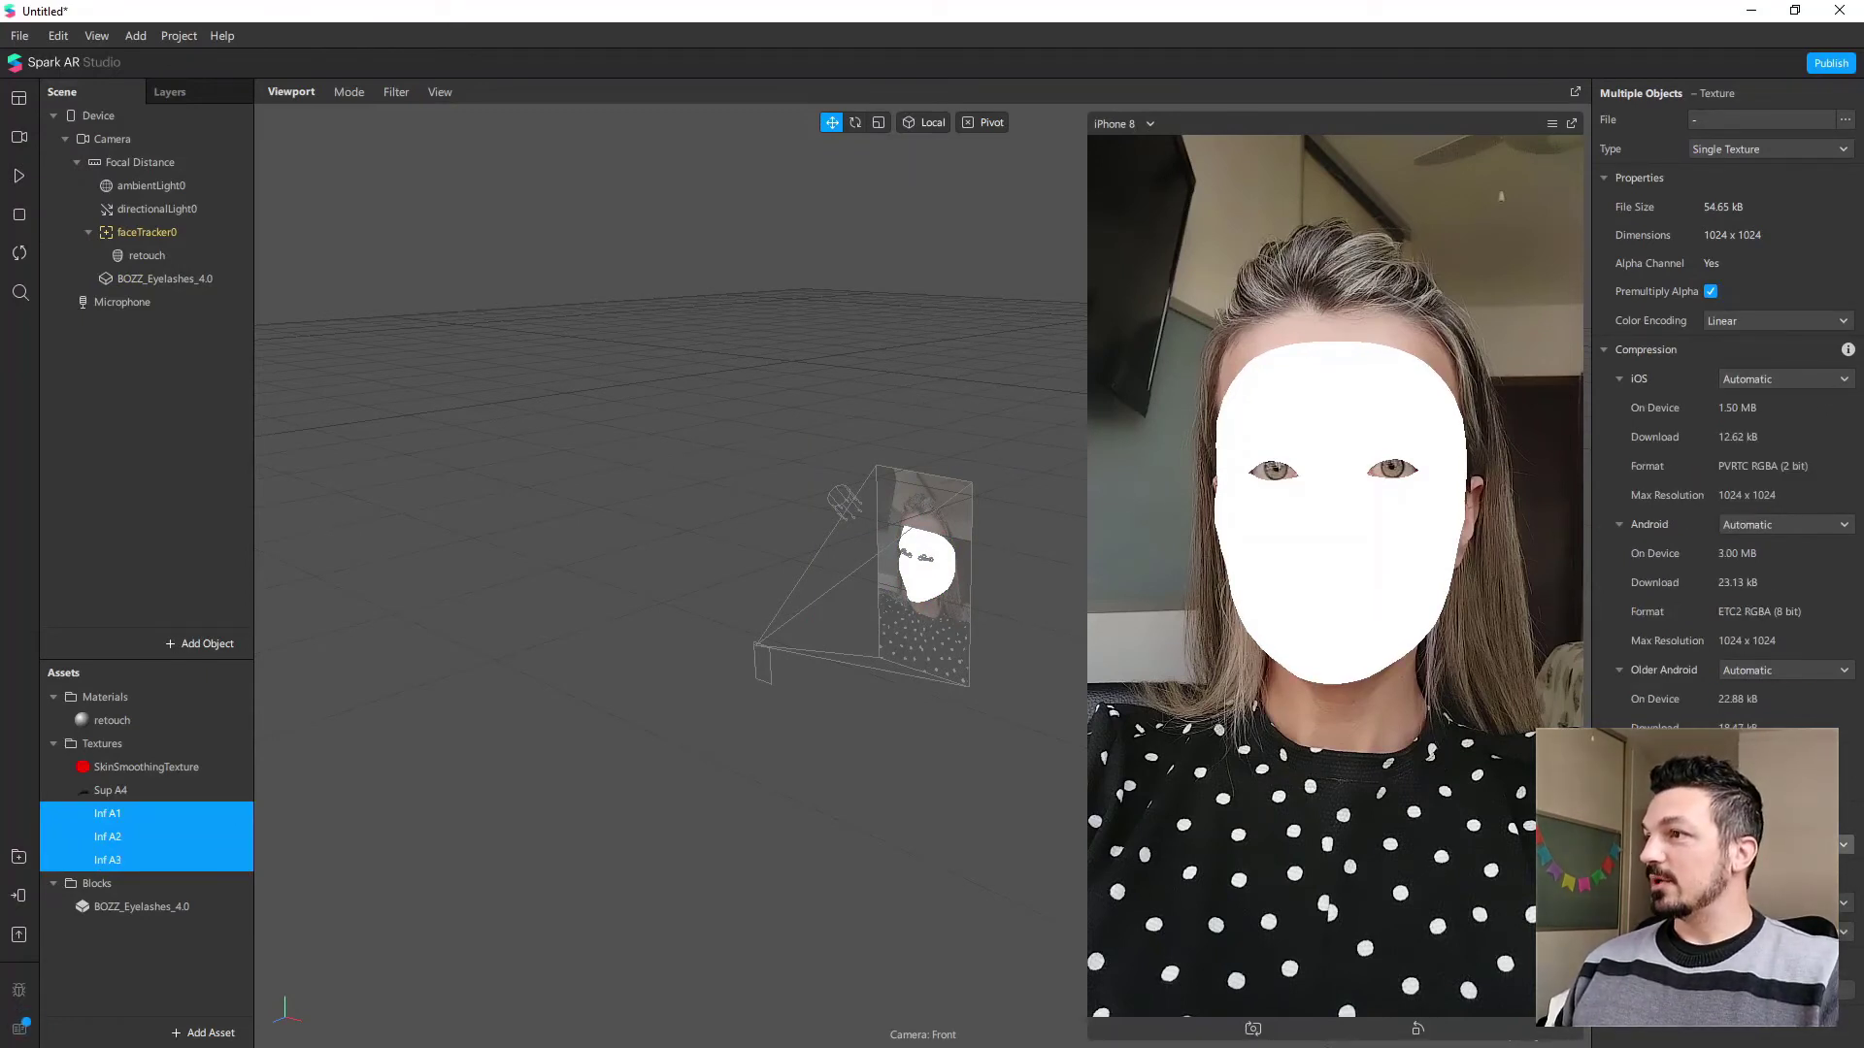
pyautogui.click(1767, 845)
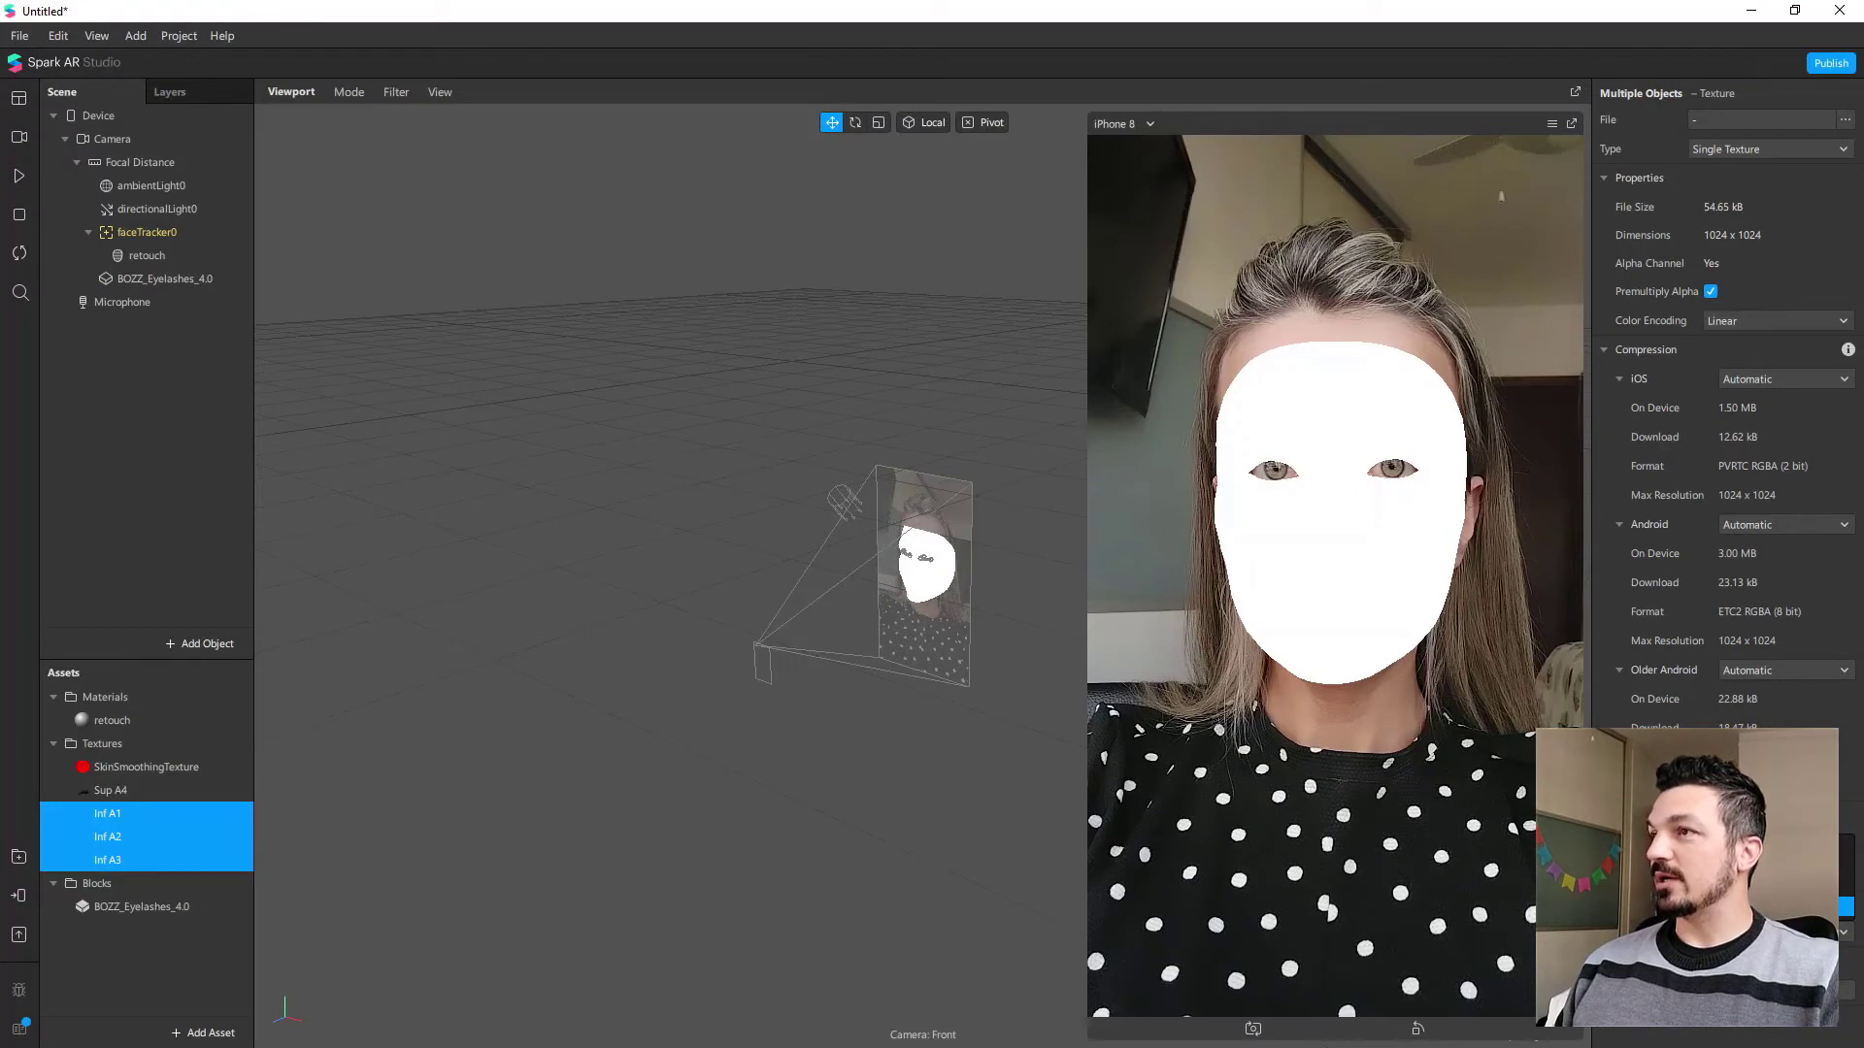
pyautogui.click(1767, 906)
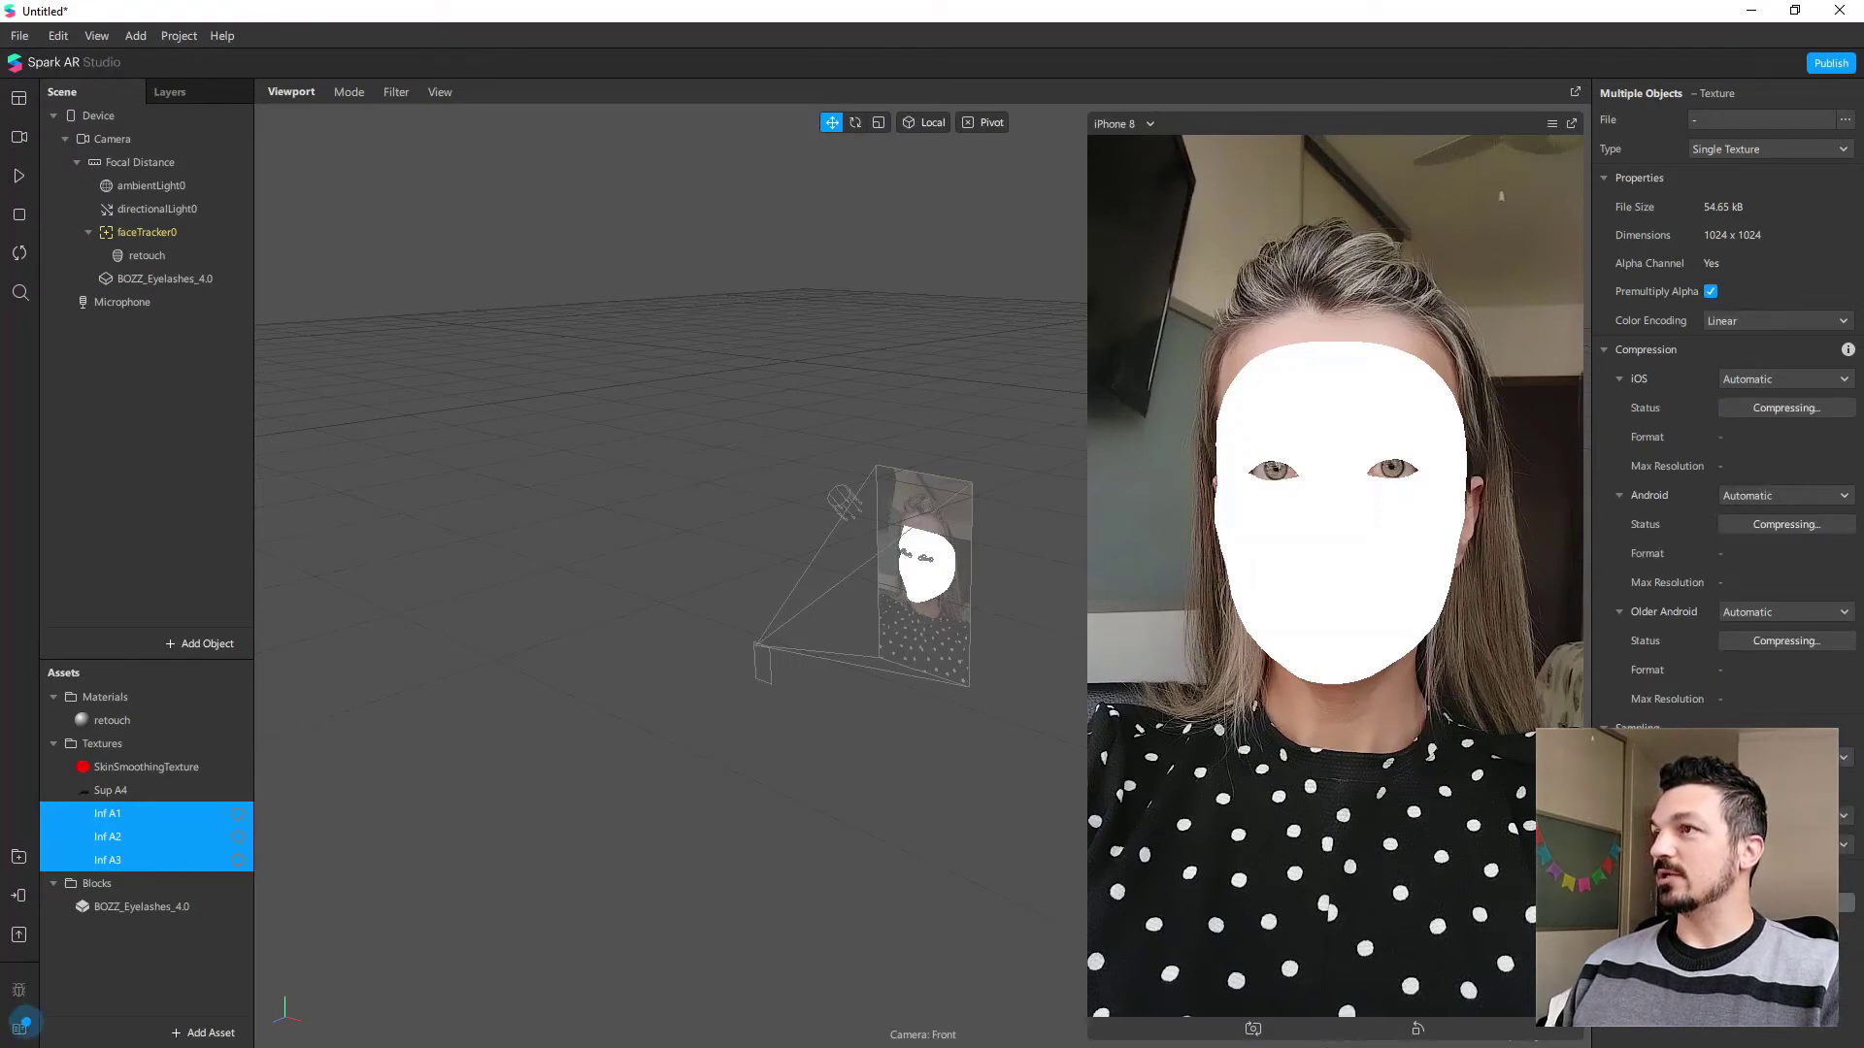
# Step: Assign Inf A1 as the Inf Texture of the BOZZ_Eyelashes_4.0 block and set Inf Opacity to about 0.88
pyautogui.click(161, 284)
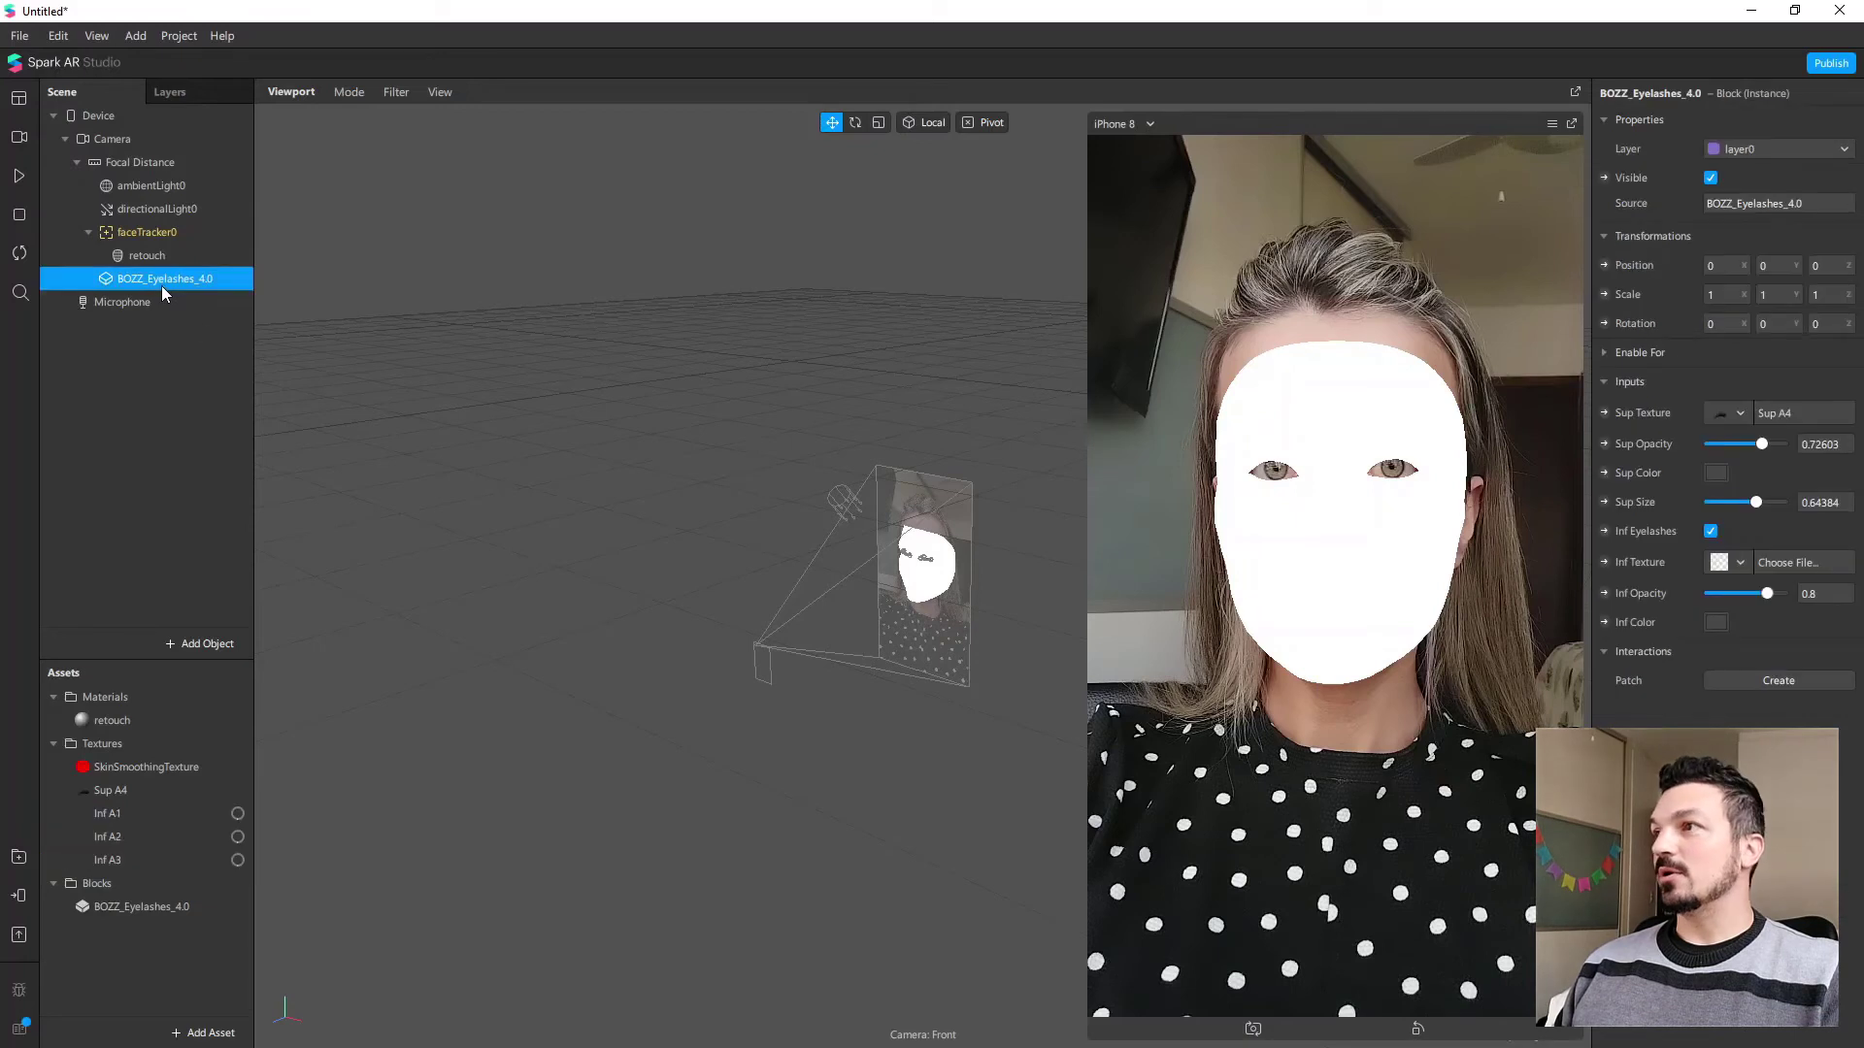
pyautogui.click(1737, 565)
pyautogui.click(1739, 650)
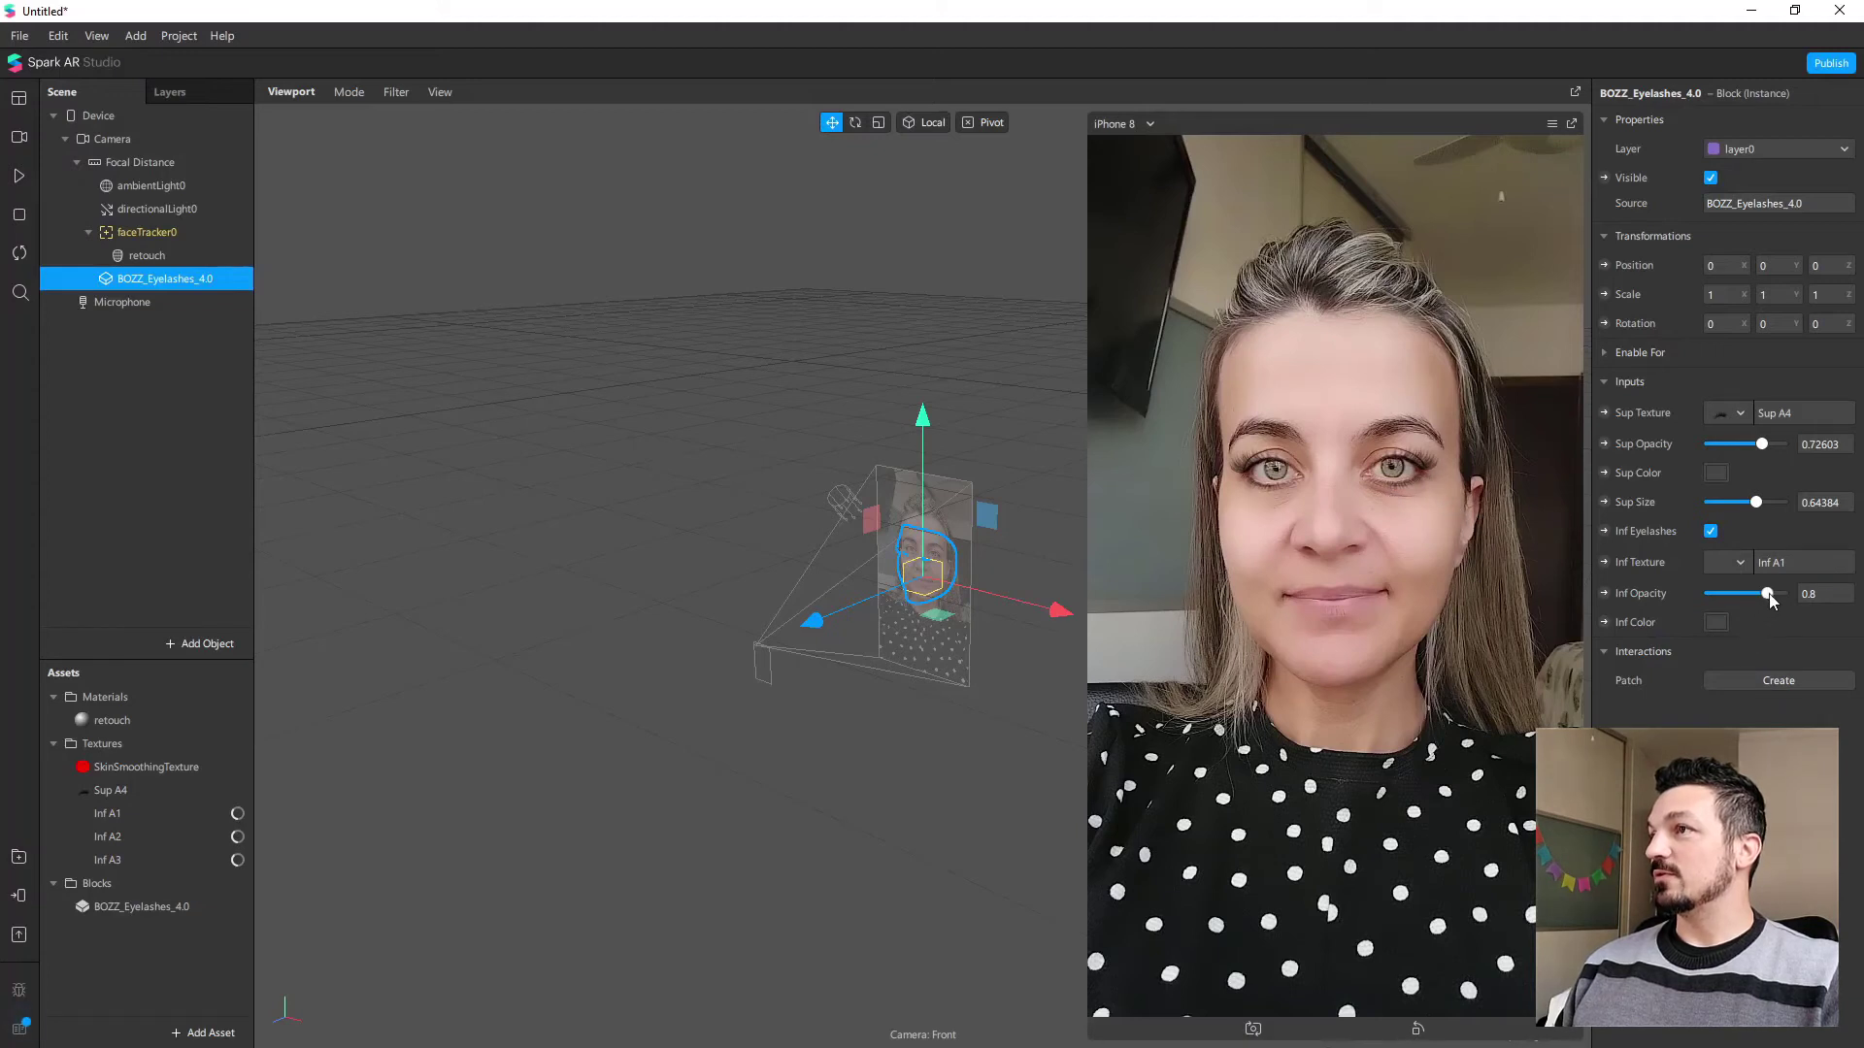
pyautogui.moveTo(1767, 593); pyautogui.dragTo(1812, 593)
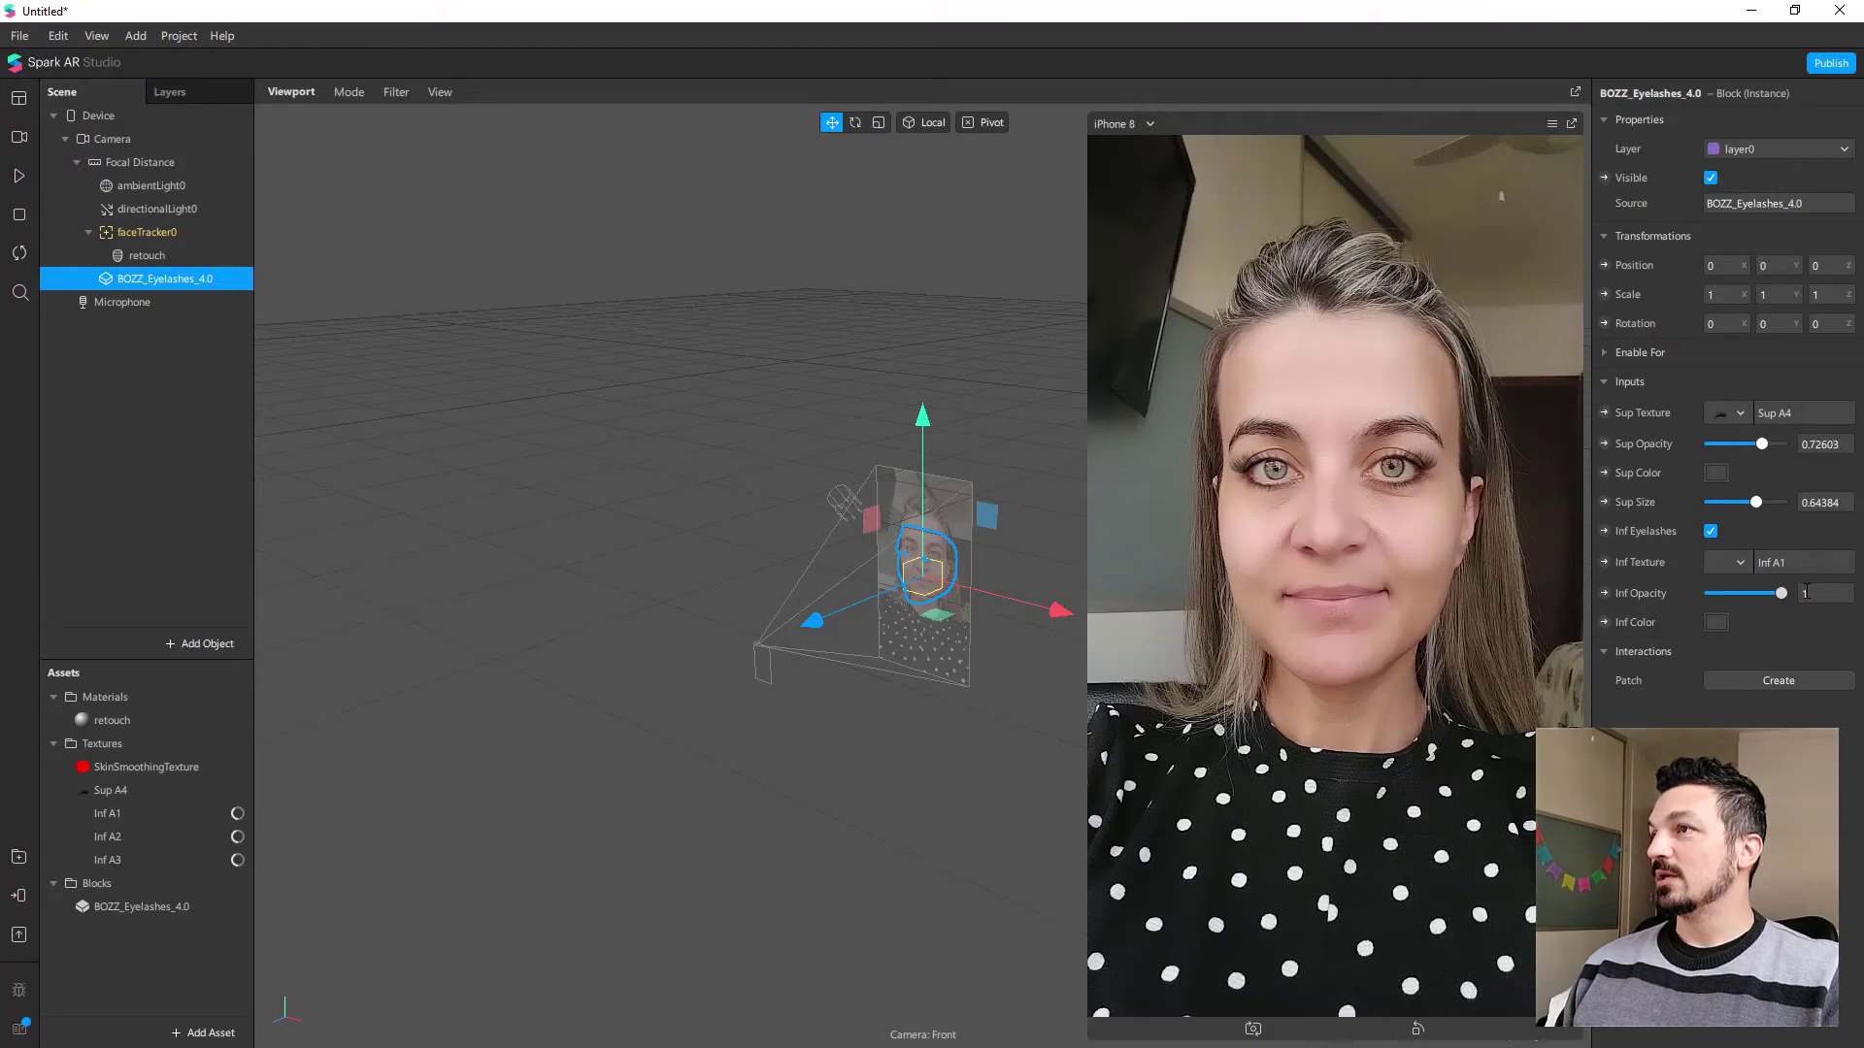
pyautogui.moveTo(1804, 593)
pyautogui.mouseDown()
pyautogui.moveTo(1702, 596)
pyautogui.moveTo(1774, 590)
pyautogui.mouseUp()
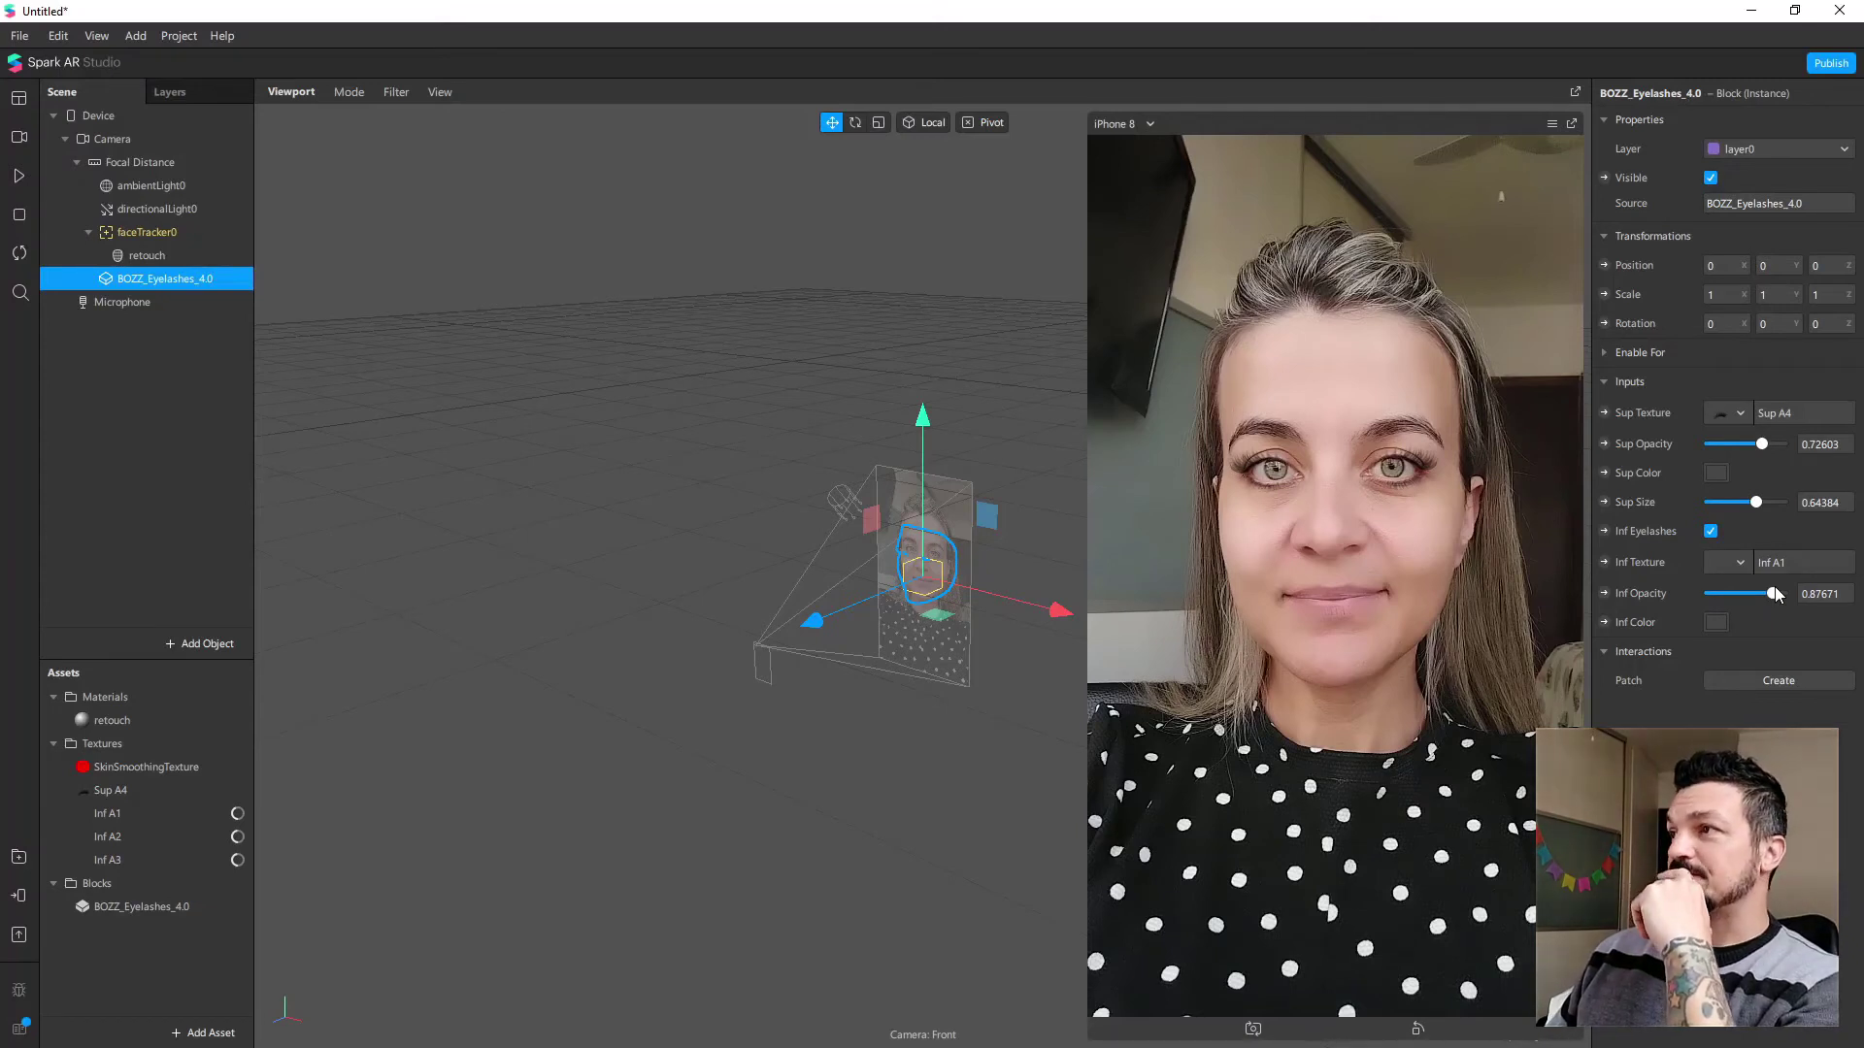
# Step: Set the block's Sup Color to magenta, #f01cd4
pyautogui.click(1716, 474)
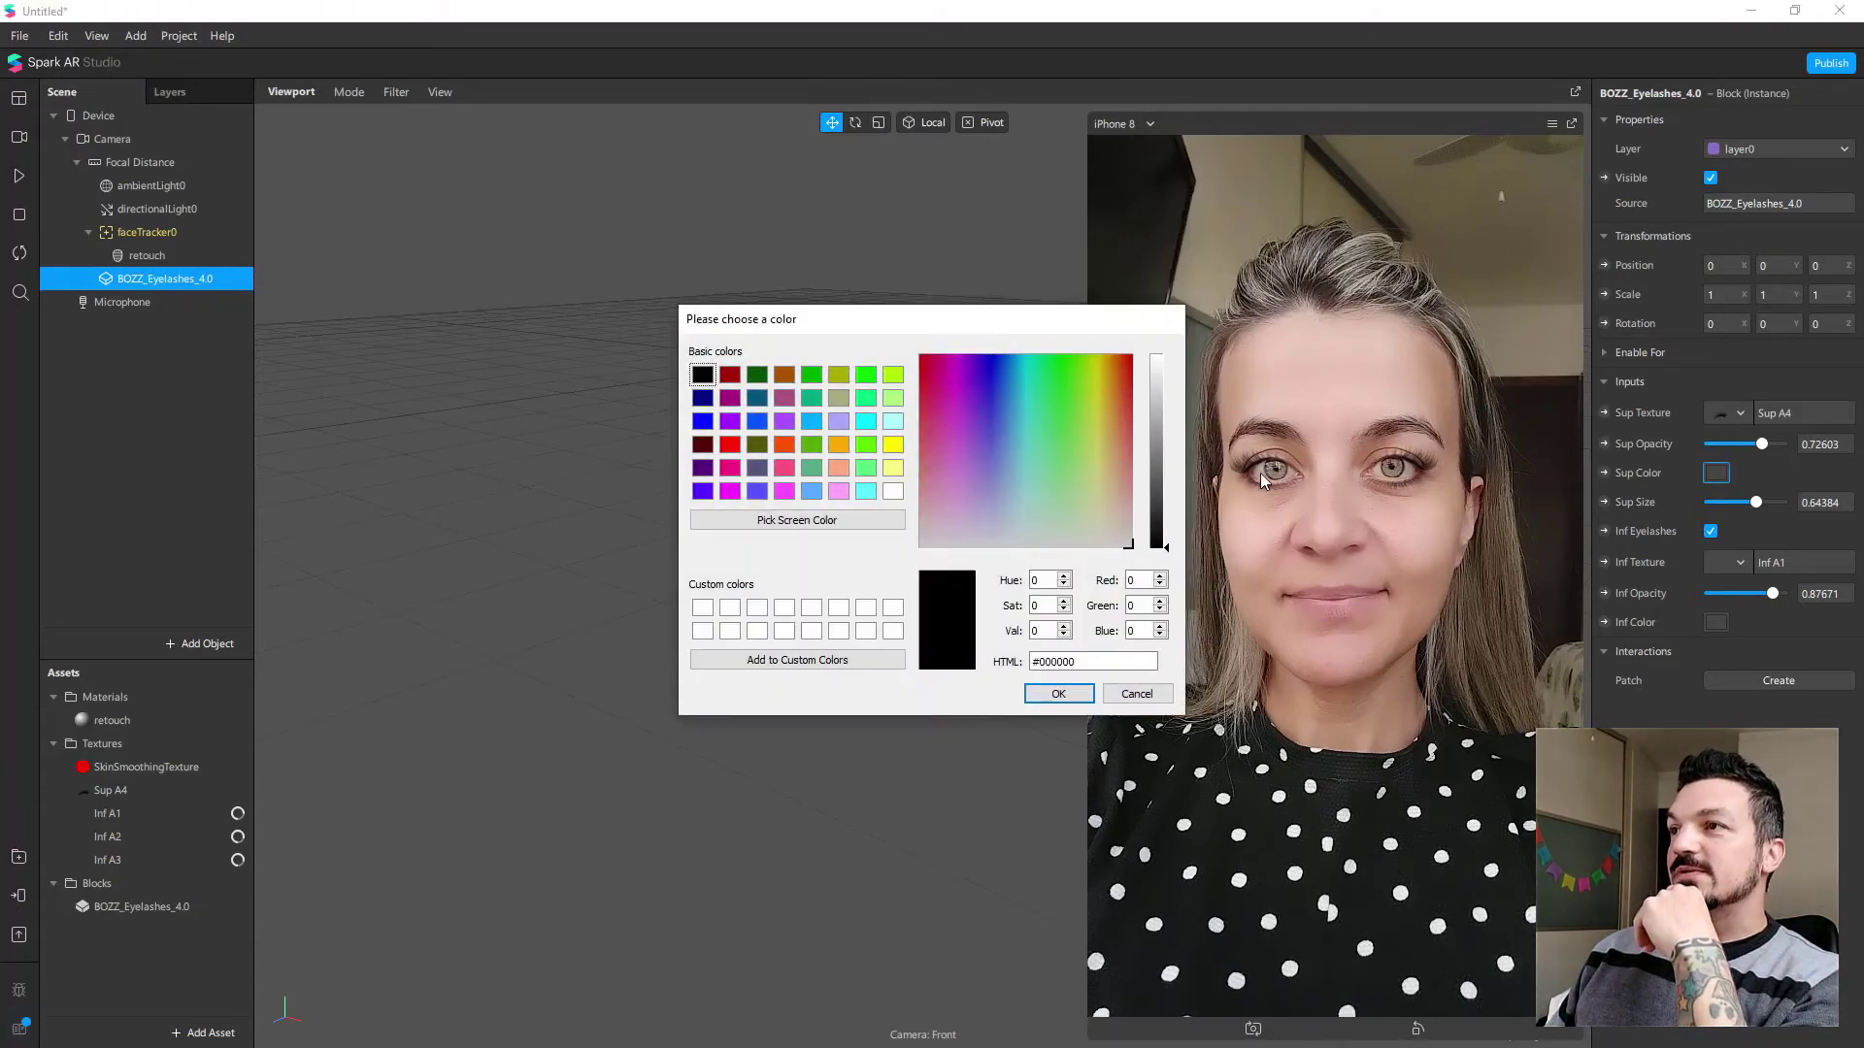
pyautogui.moveTo(952, 382); pyautogui.dragTo(950, 377)
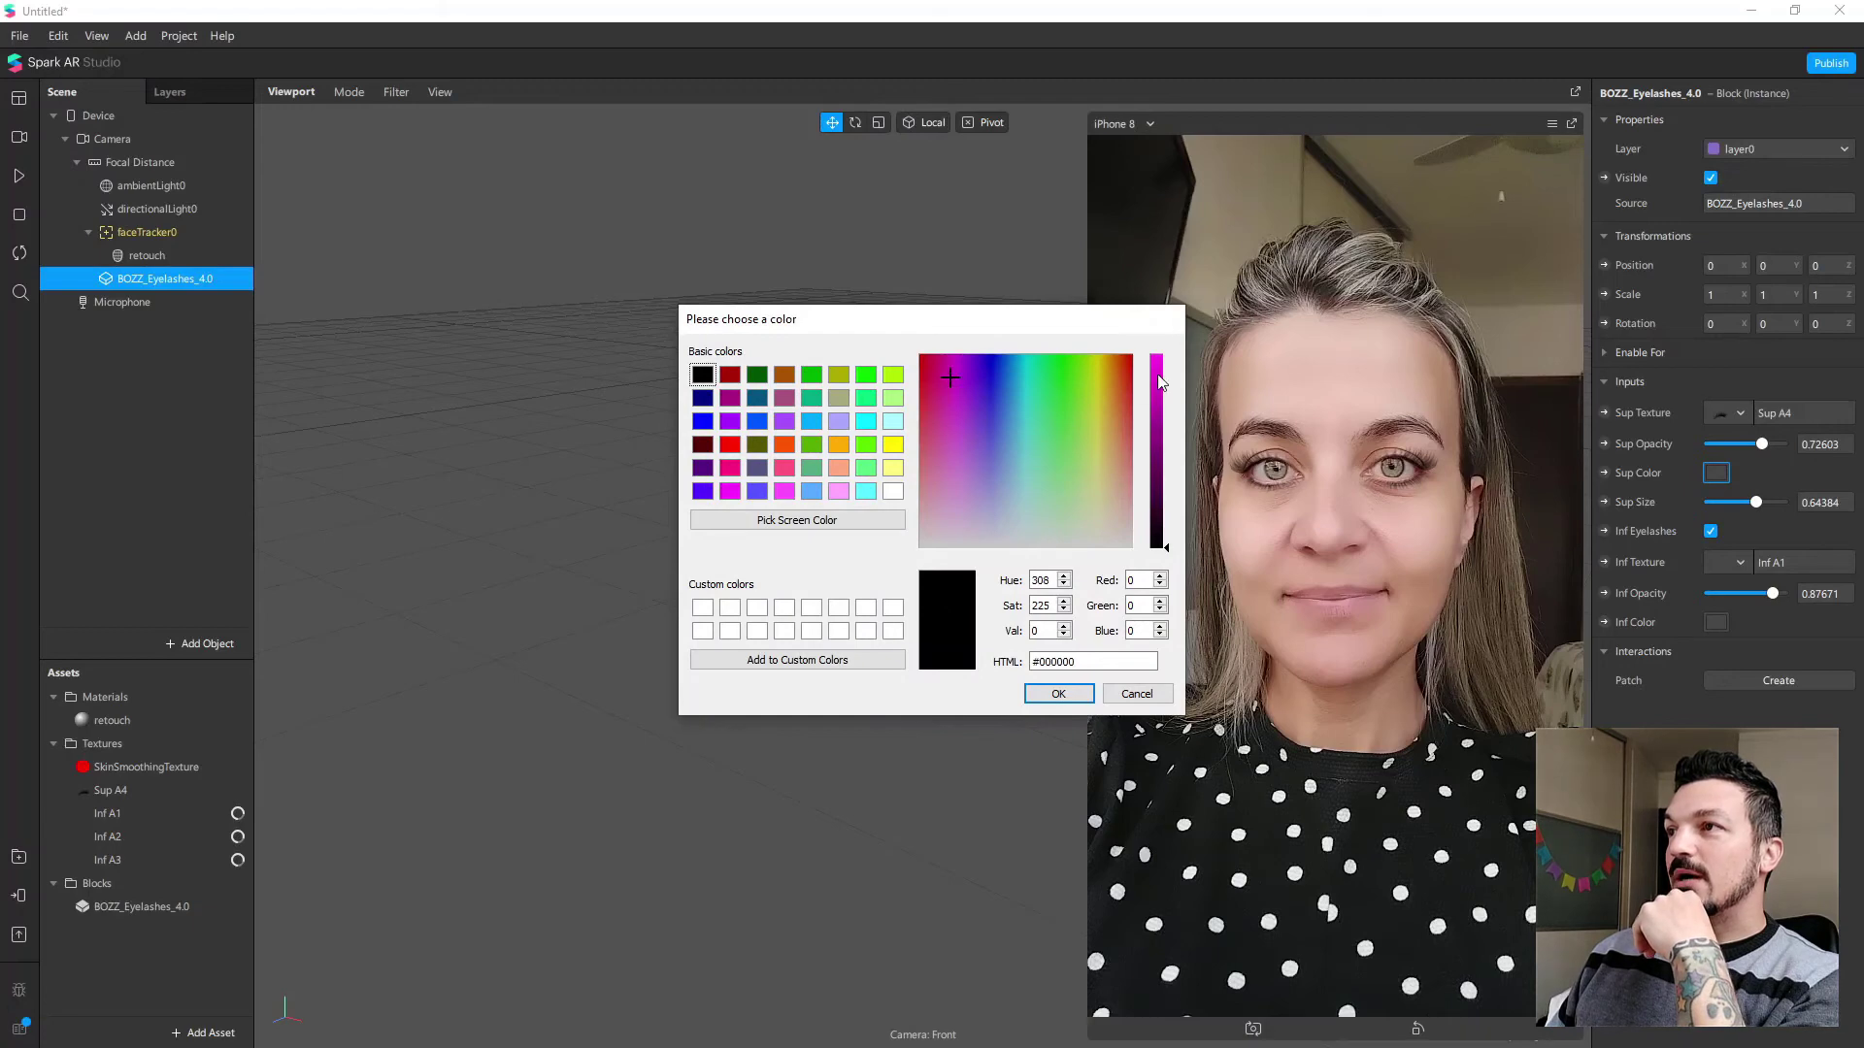
pyautogui.click(1159, 373)
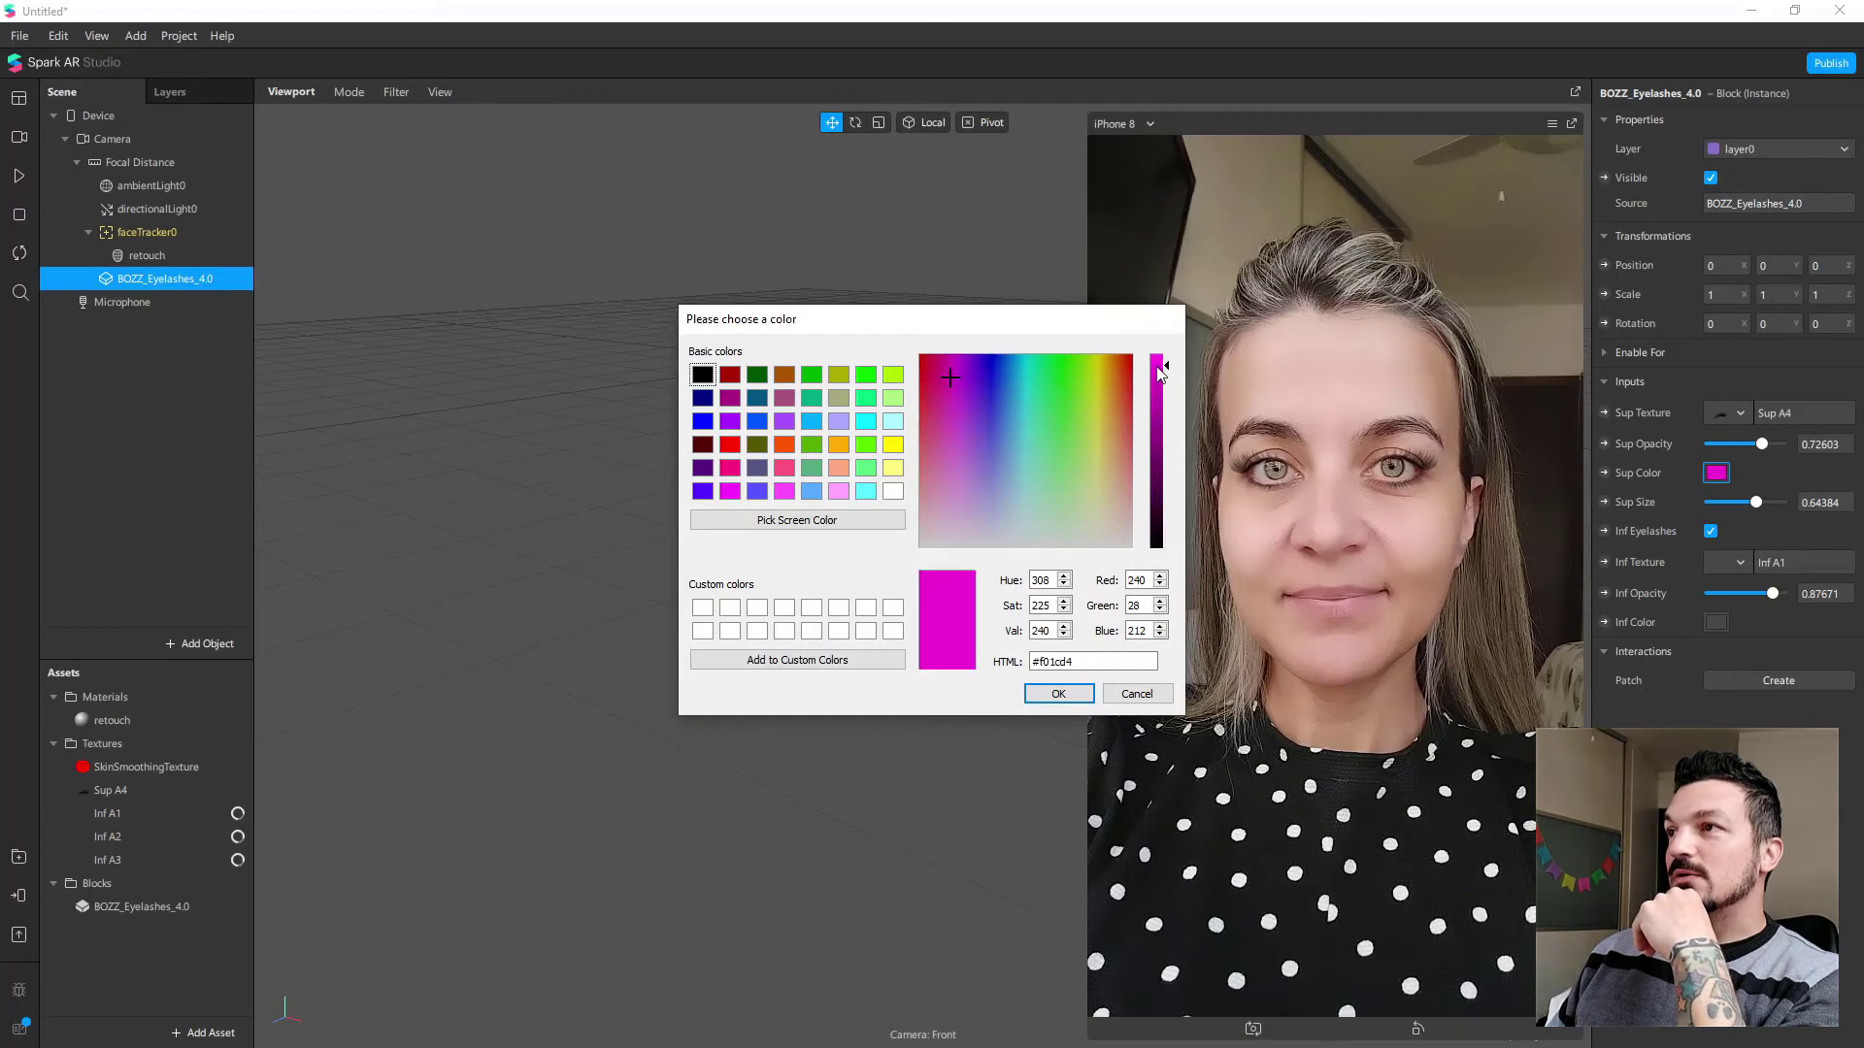
pyautogui.click(1058, 694)
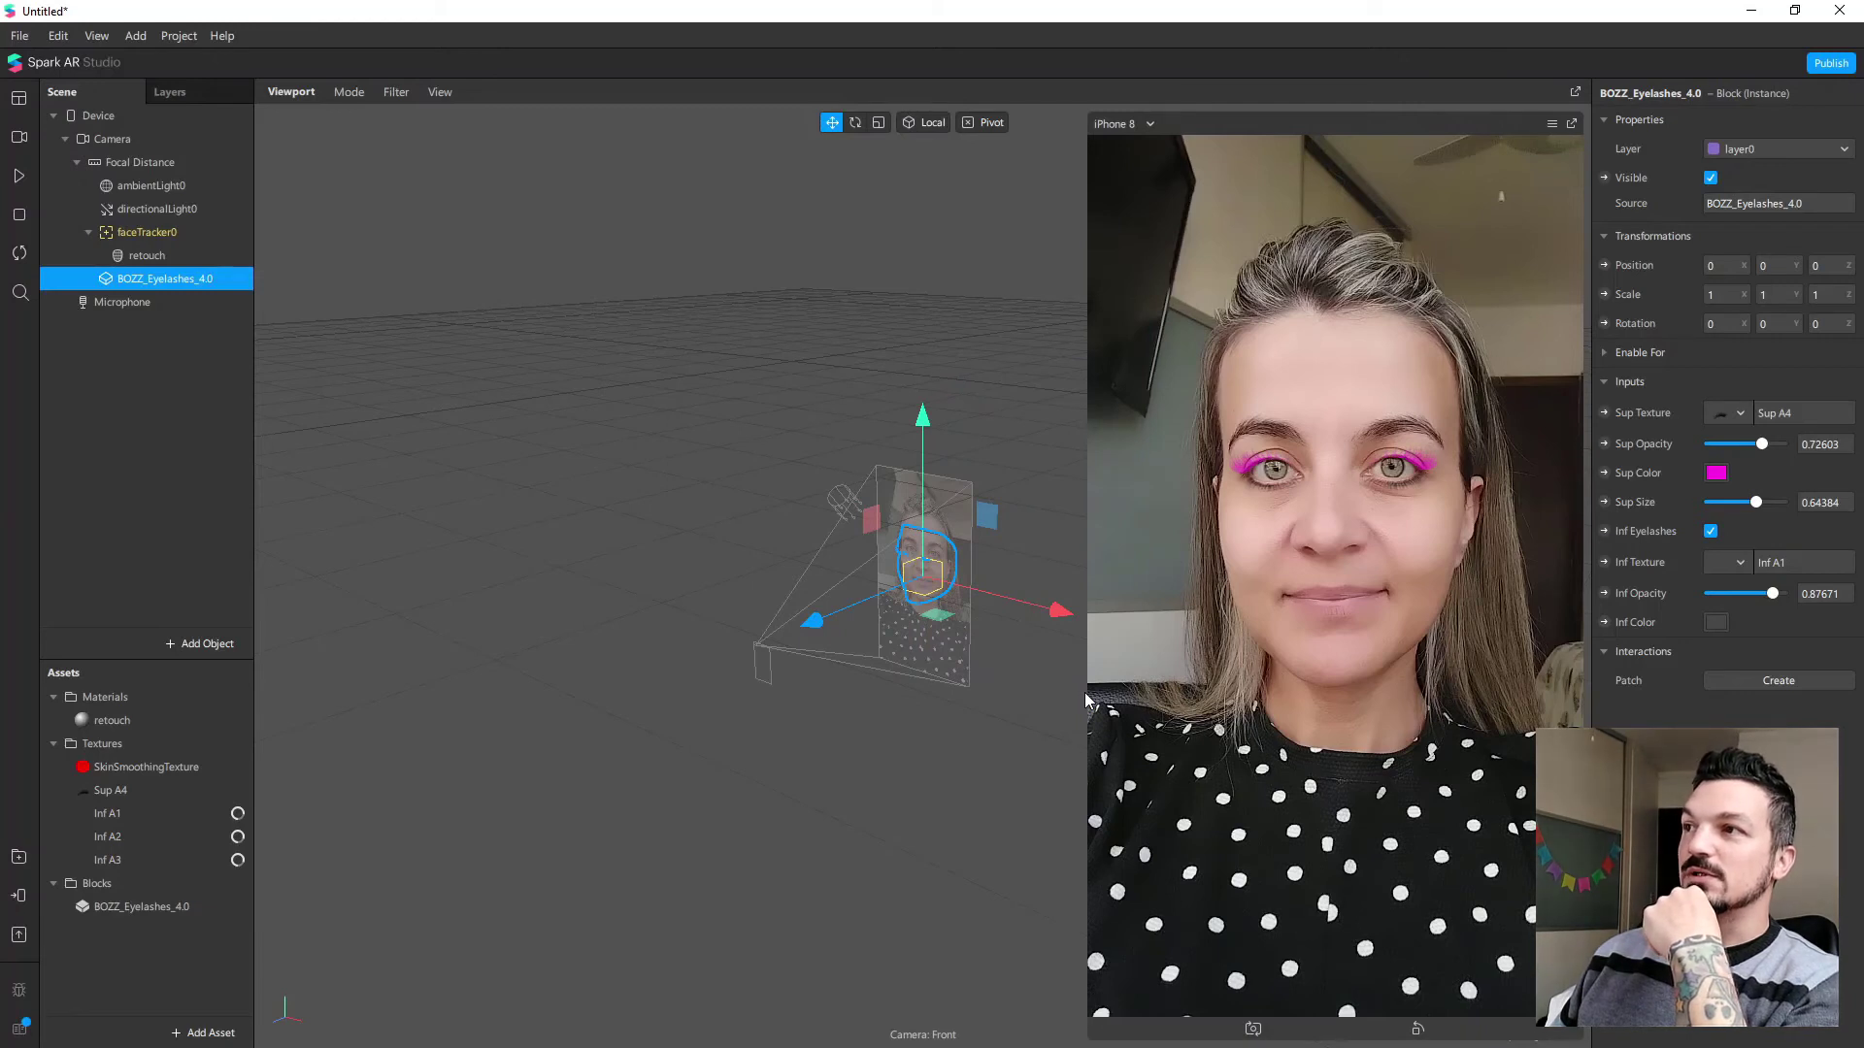
# Step: Set the block's Inf Color to bright green, #16fc44, and check it on the playing preview video before pausing it
pyautogui.click(21, 179)
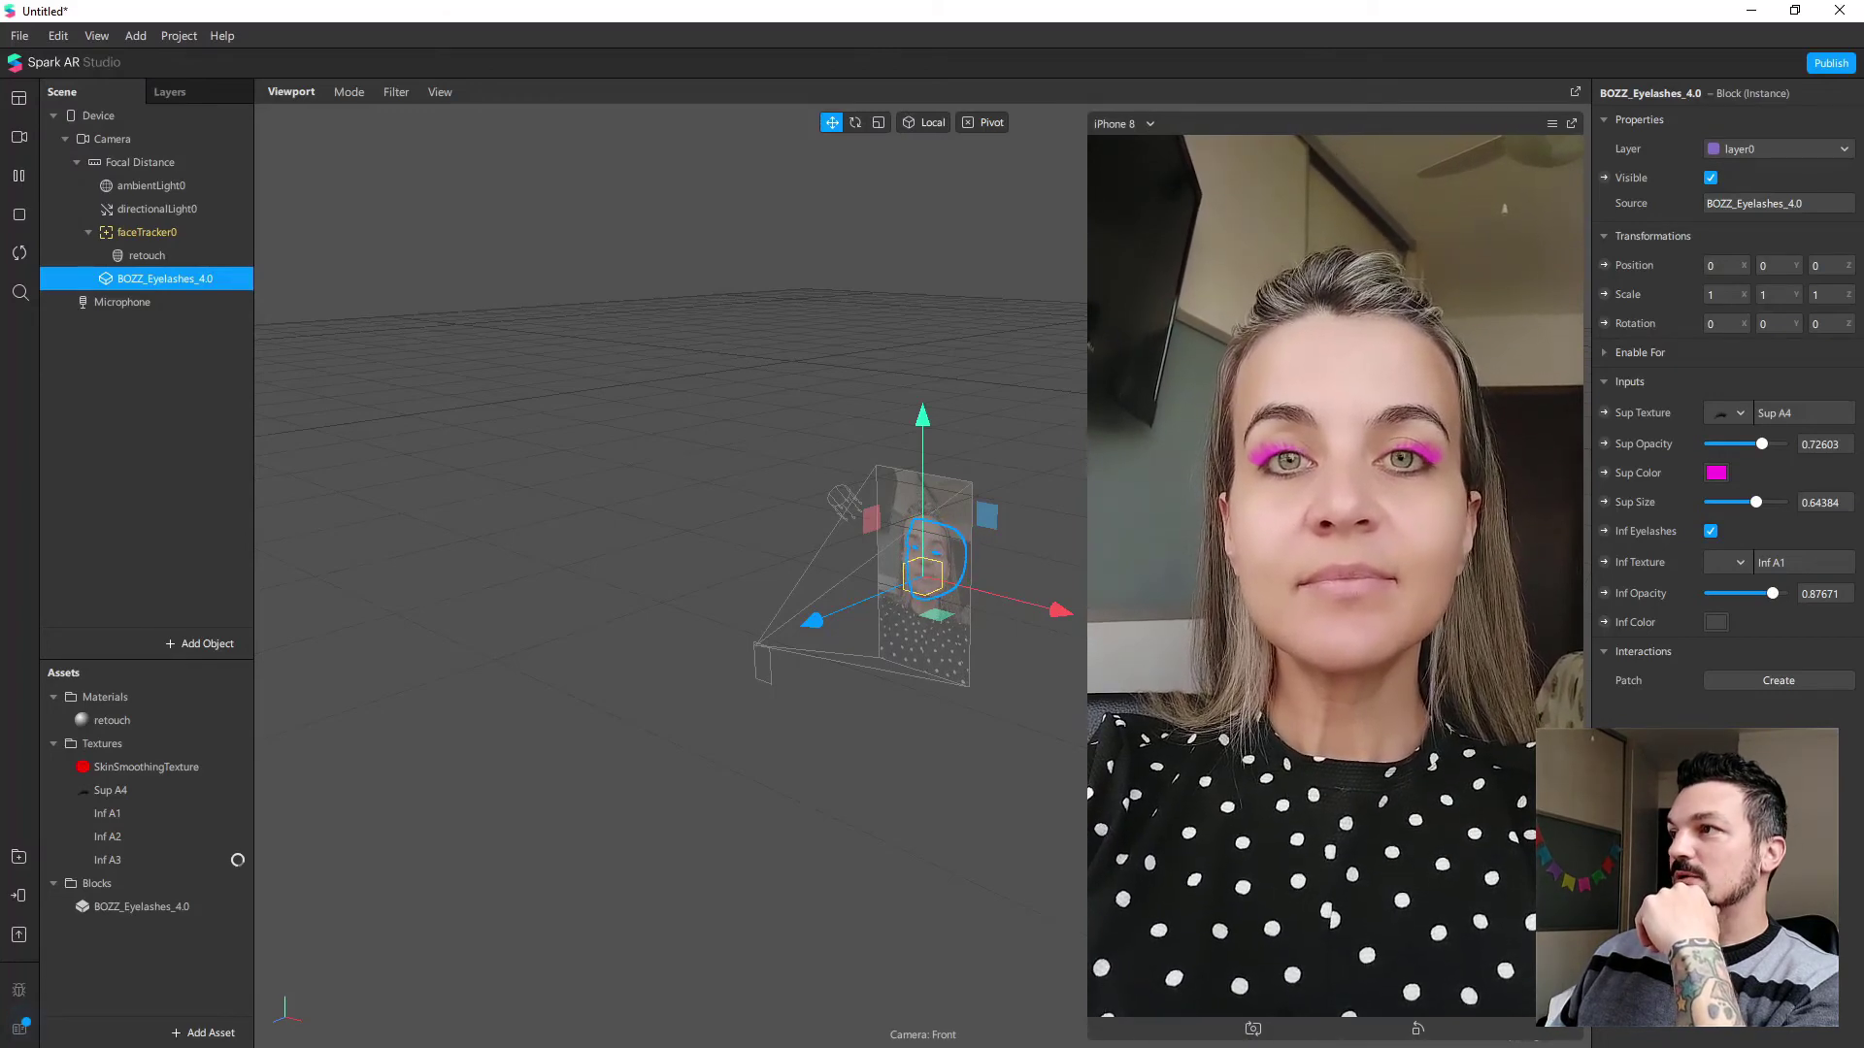
pyautogui.click(1716, 622)
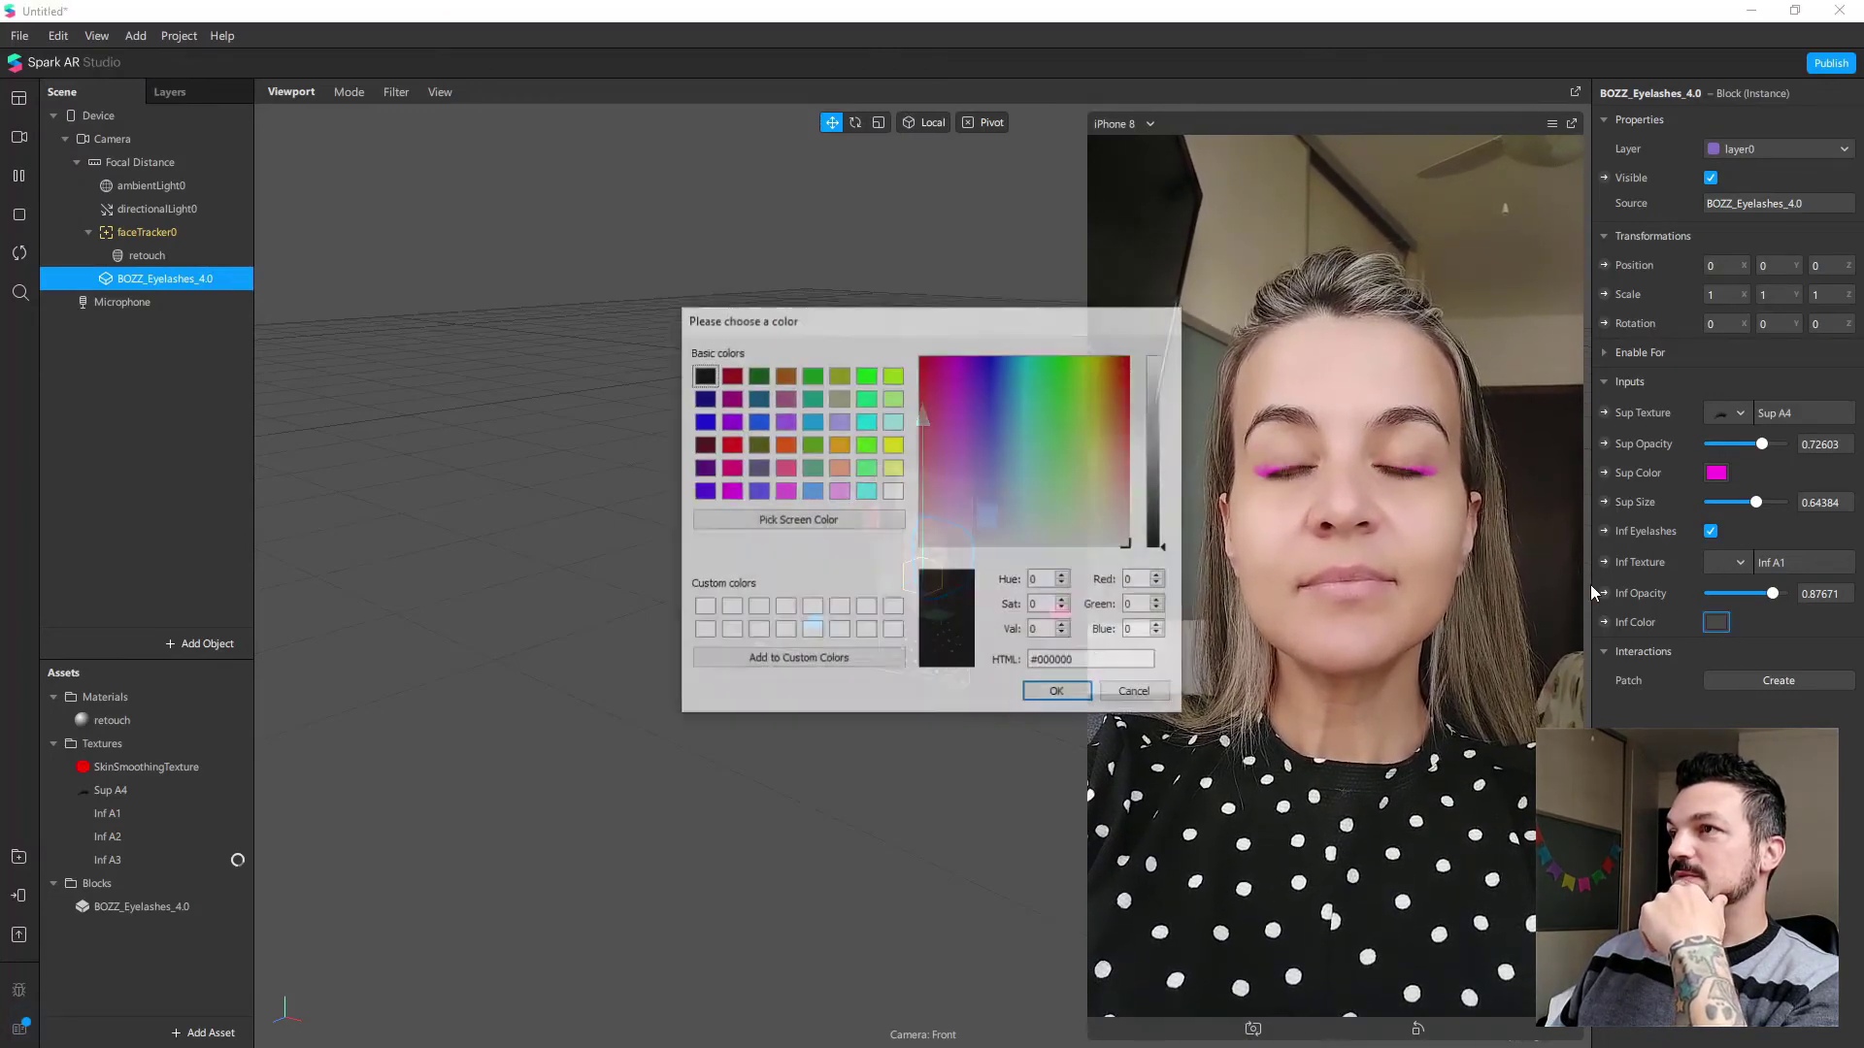
pyautogui.click(1053, 371)
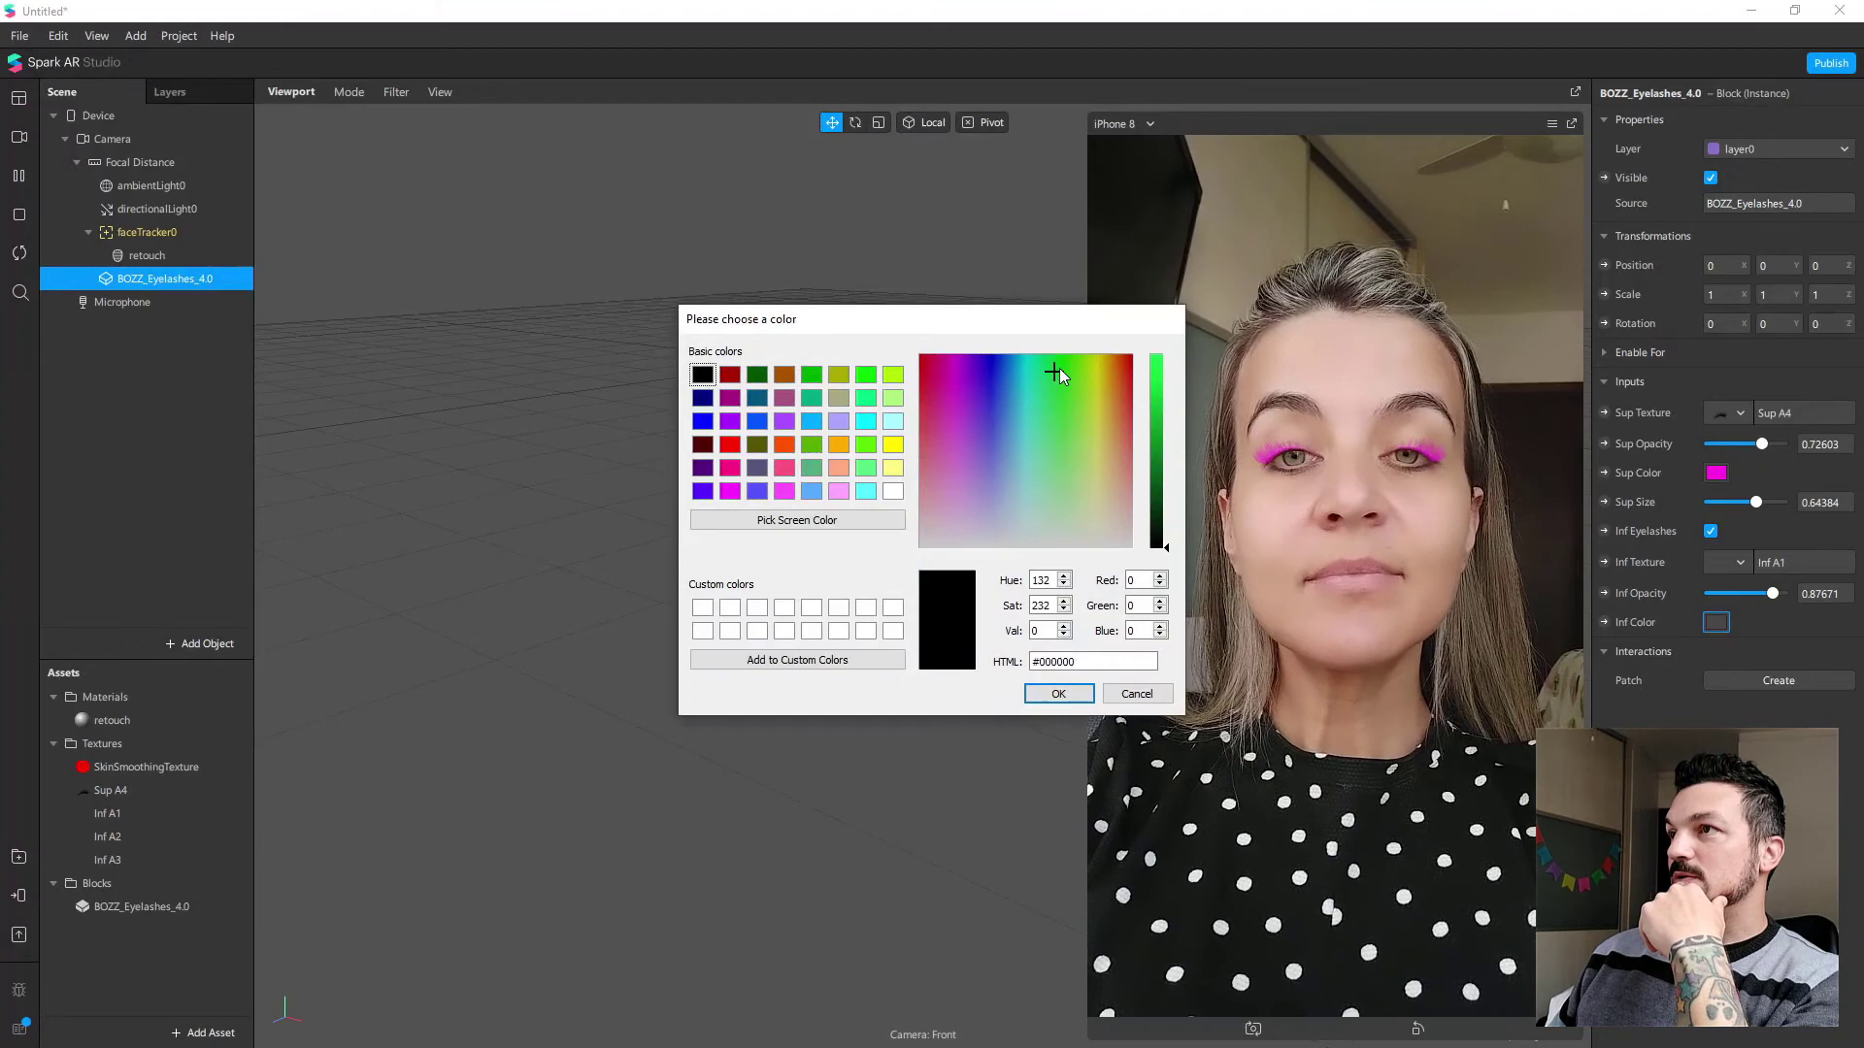
pyautogui.click(1154, 360)
pyautogui.click(1060, 691)
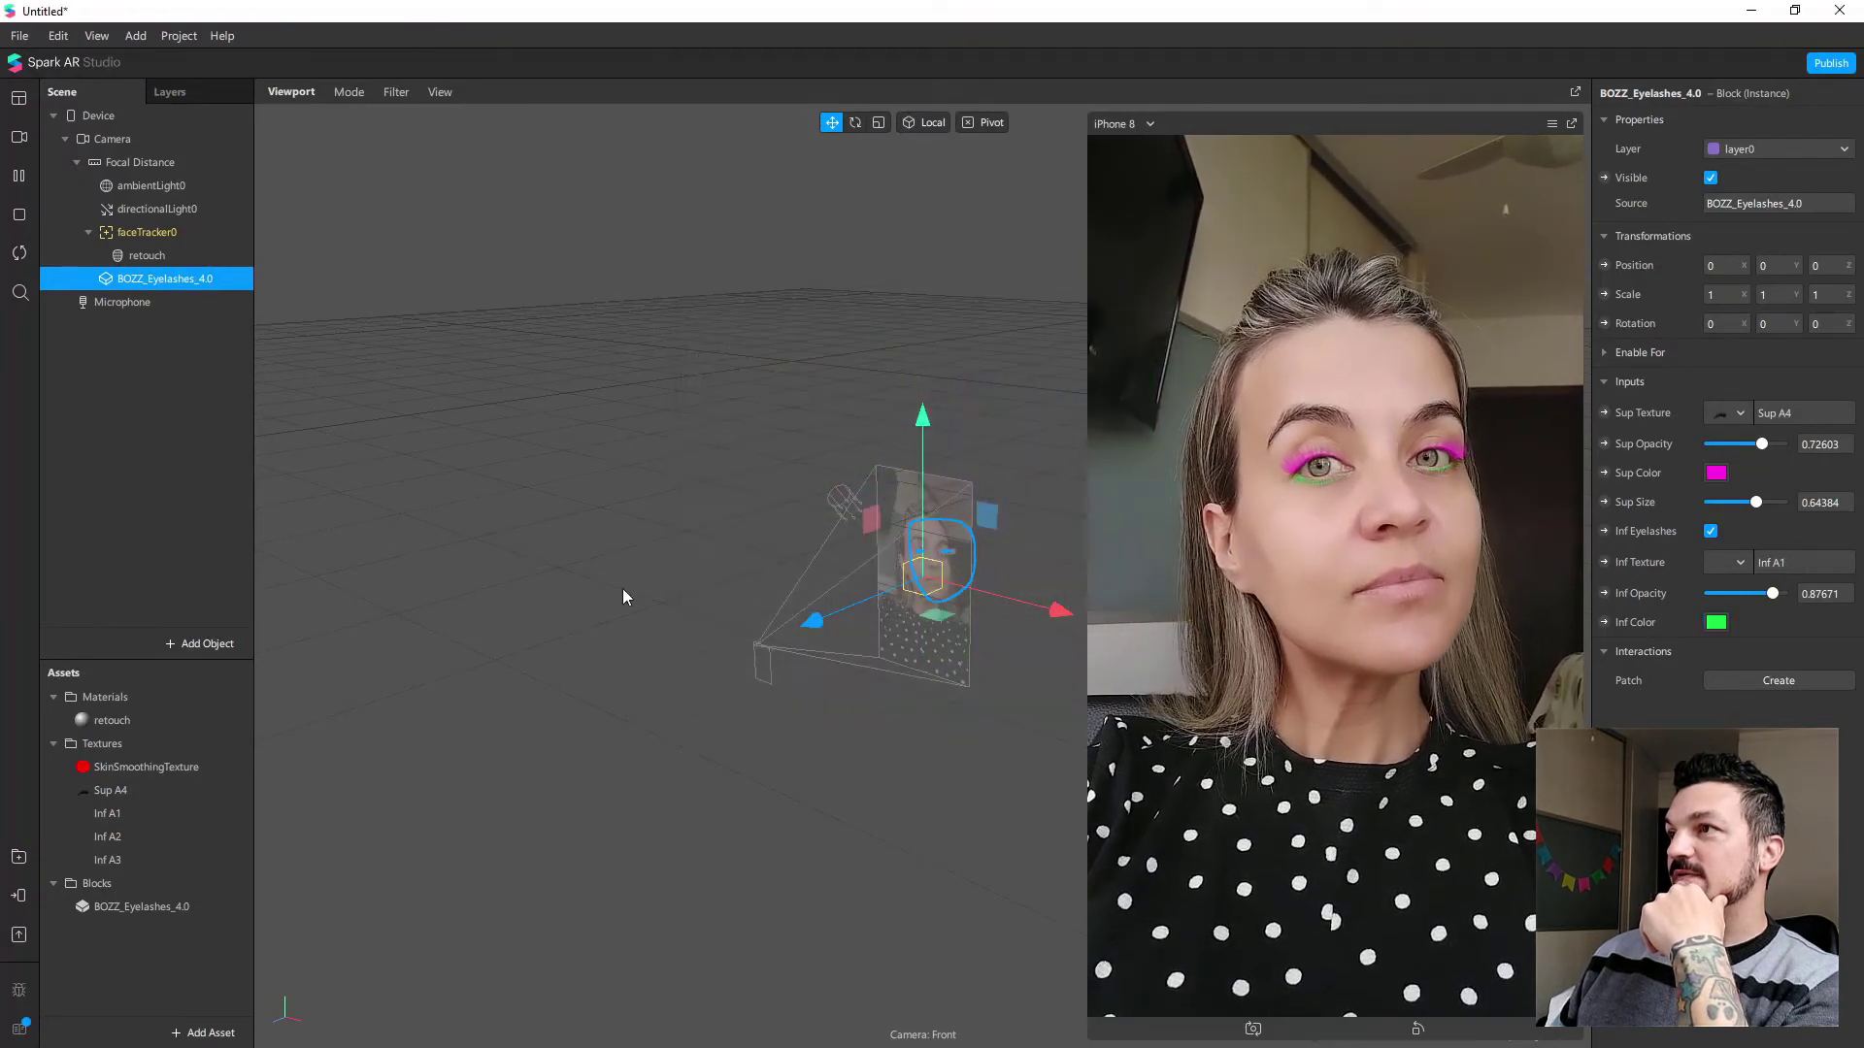
pyautogui.click(19, 180)
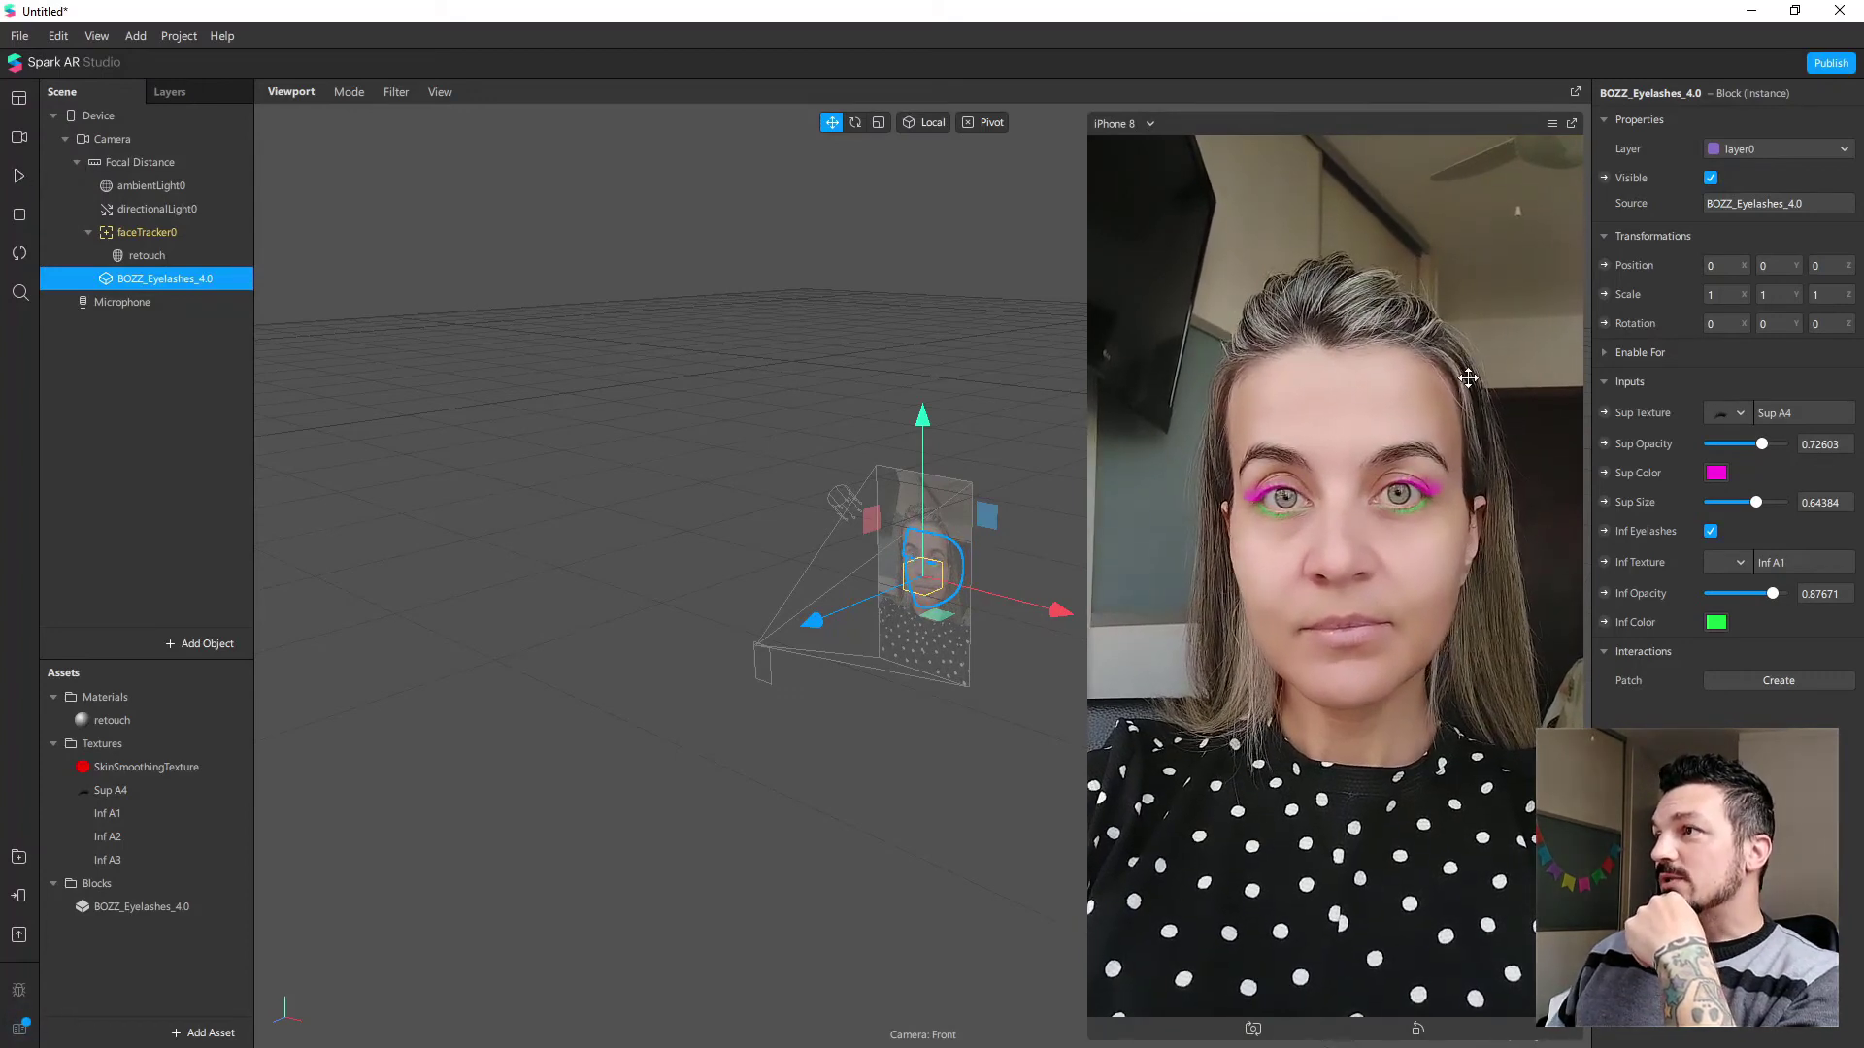
# Step: Darken the block's Sup Color to a deep purple, #3d0634
pyautogui.click(1716, 473)
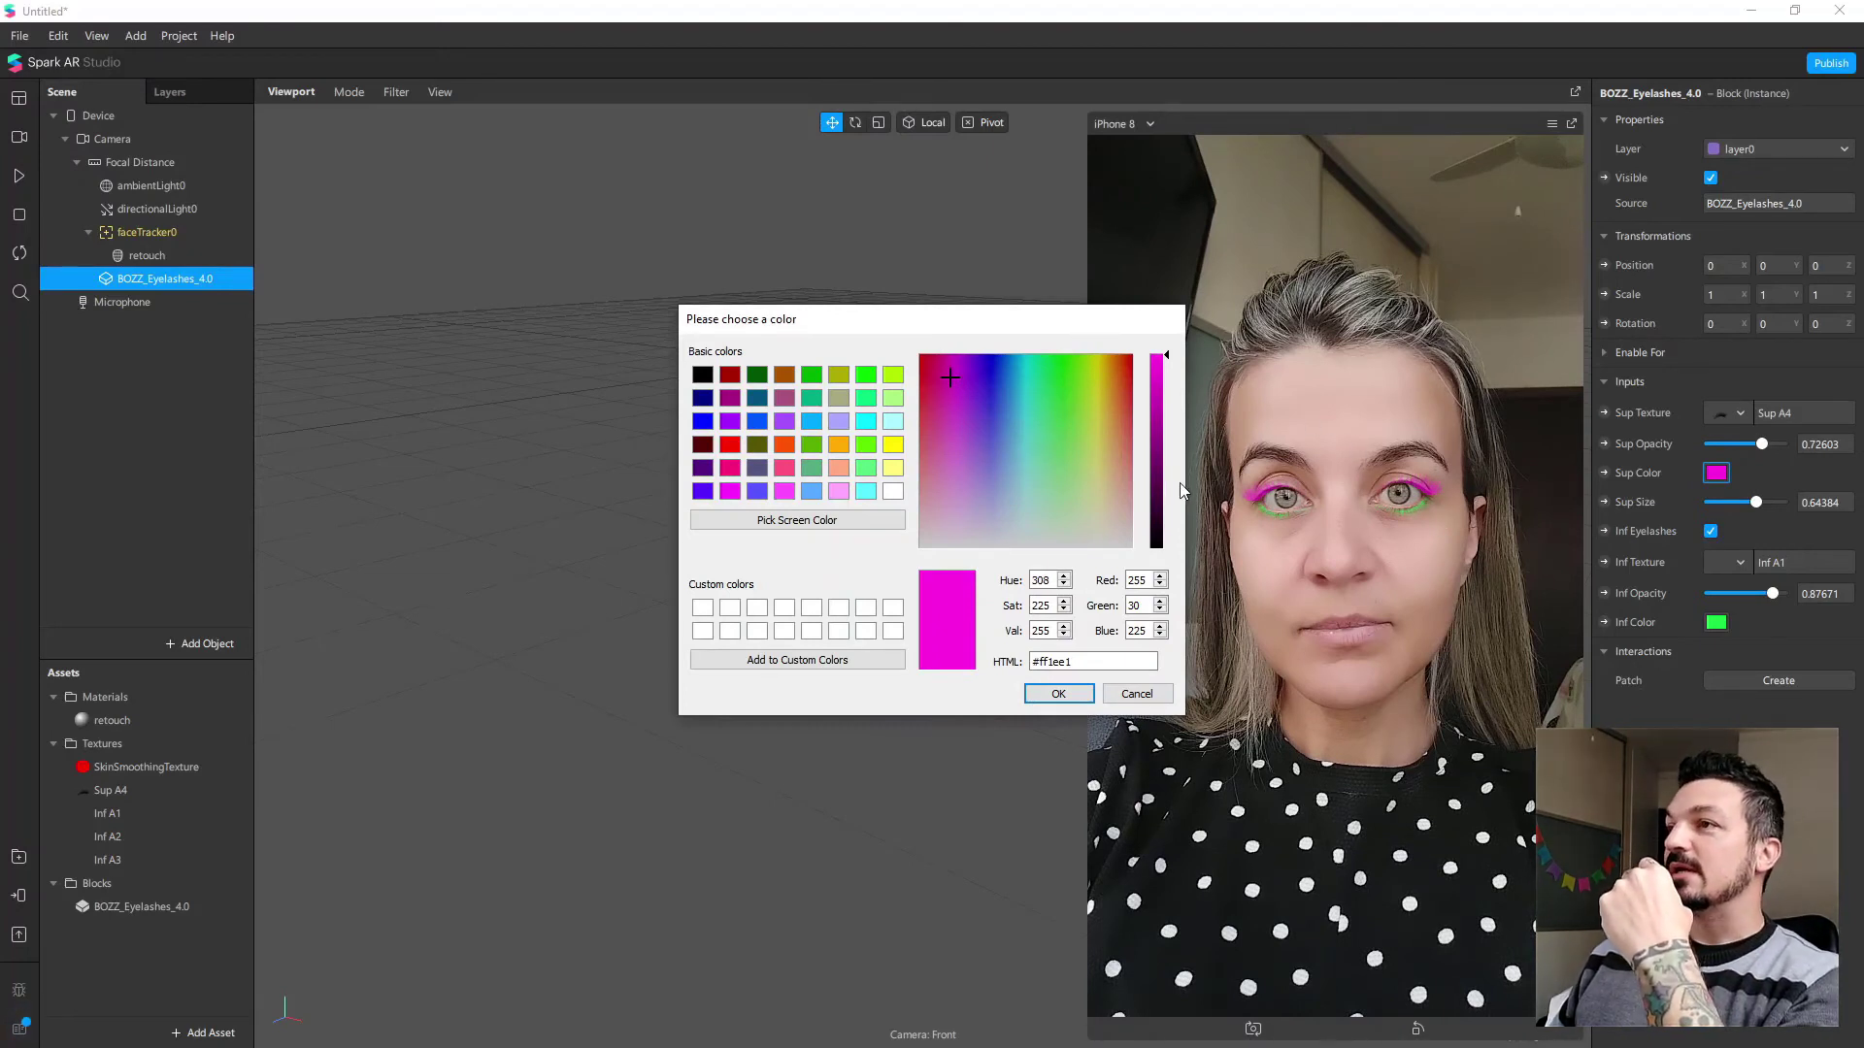
pyautogui.click(1160, 527)
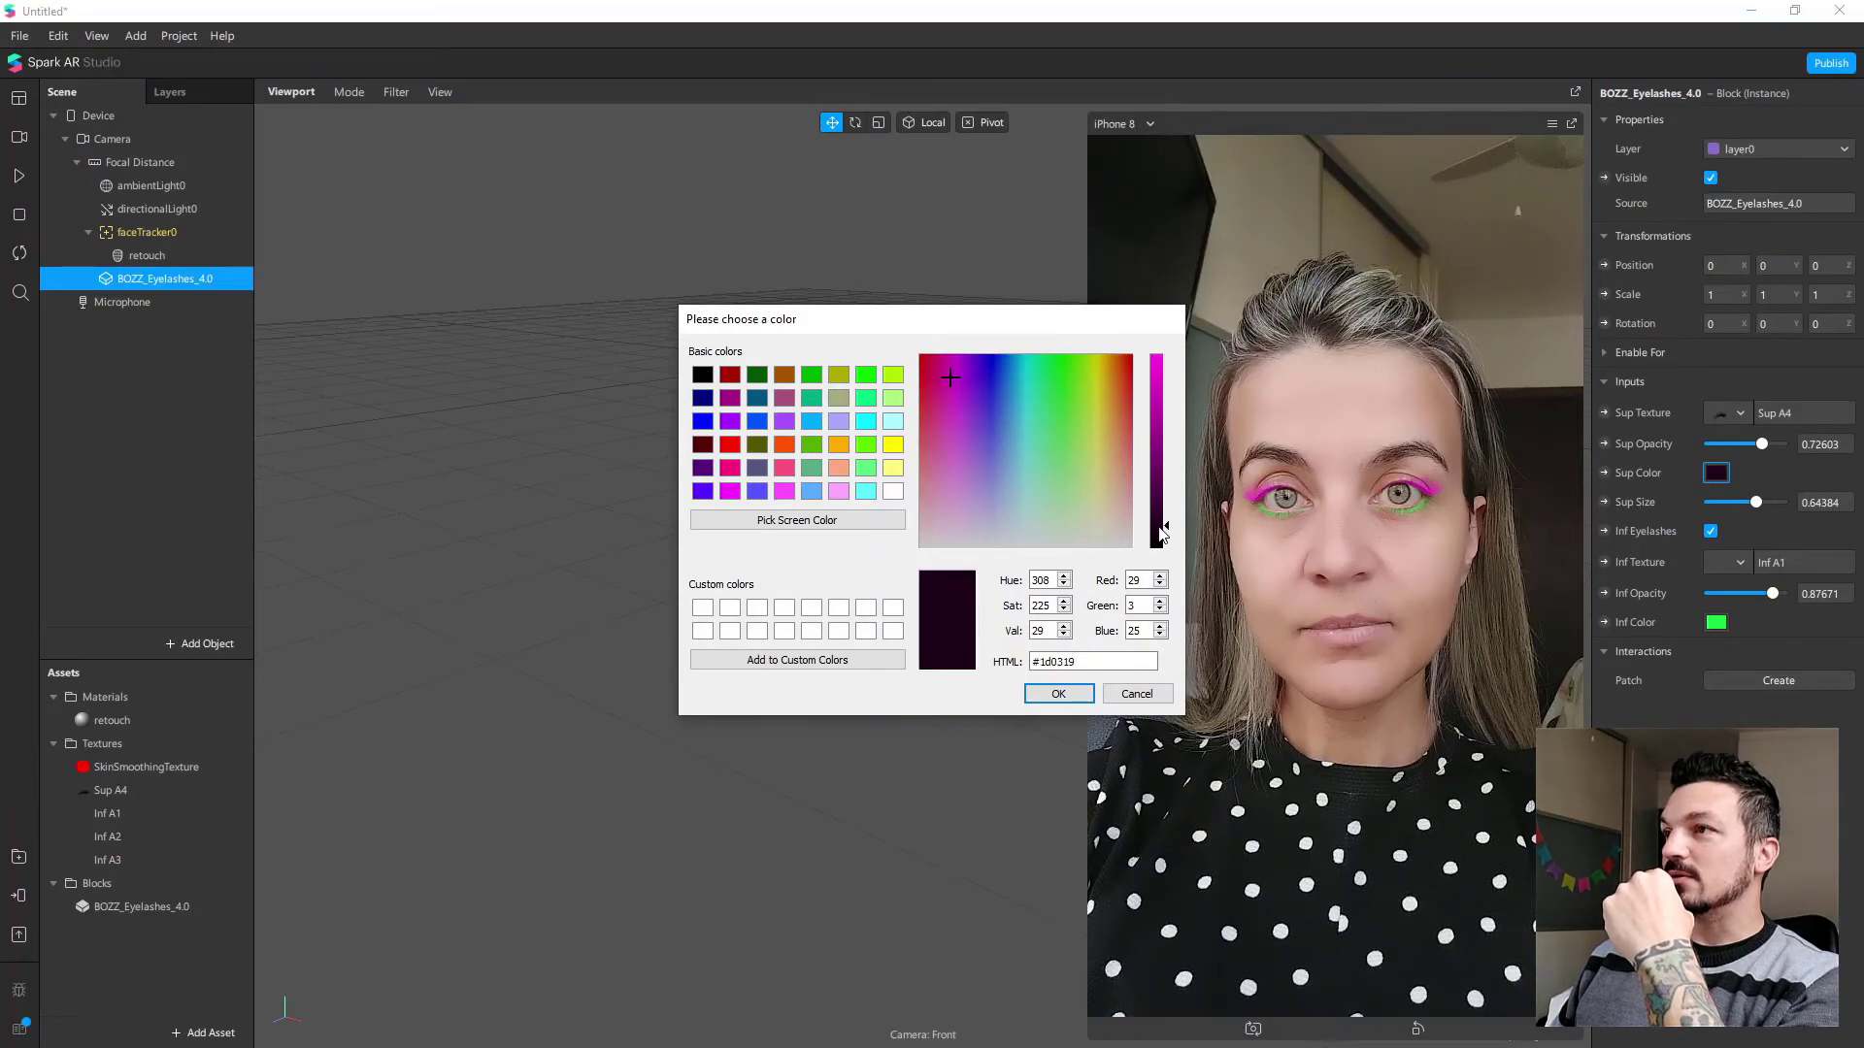
pyautogui.click(1082, 696)
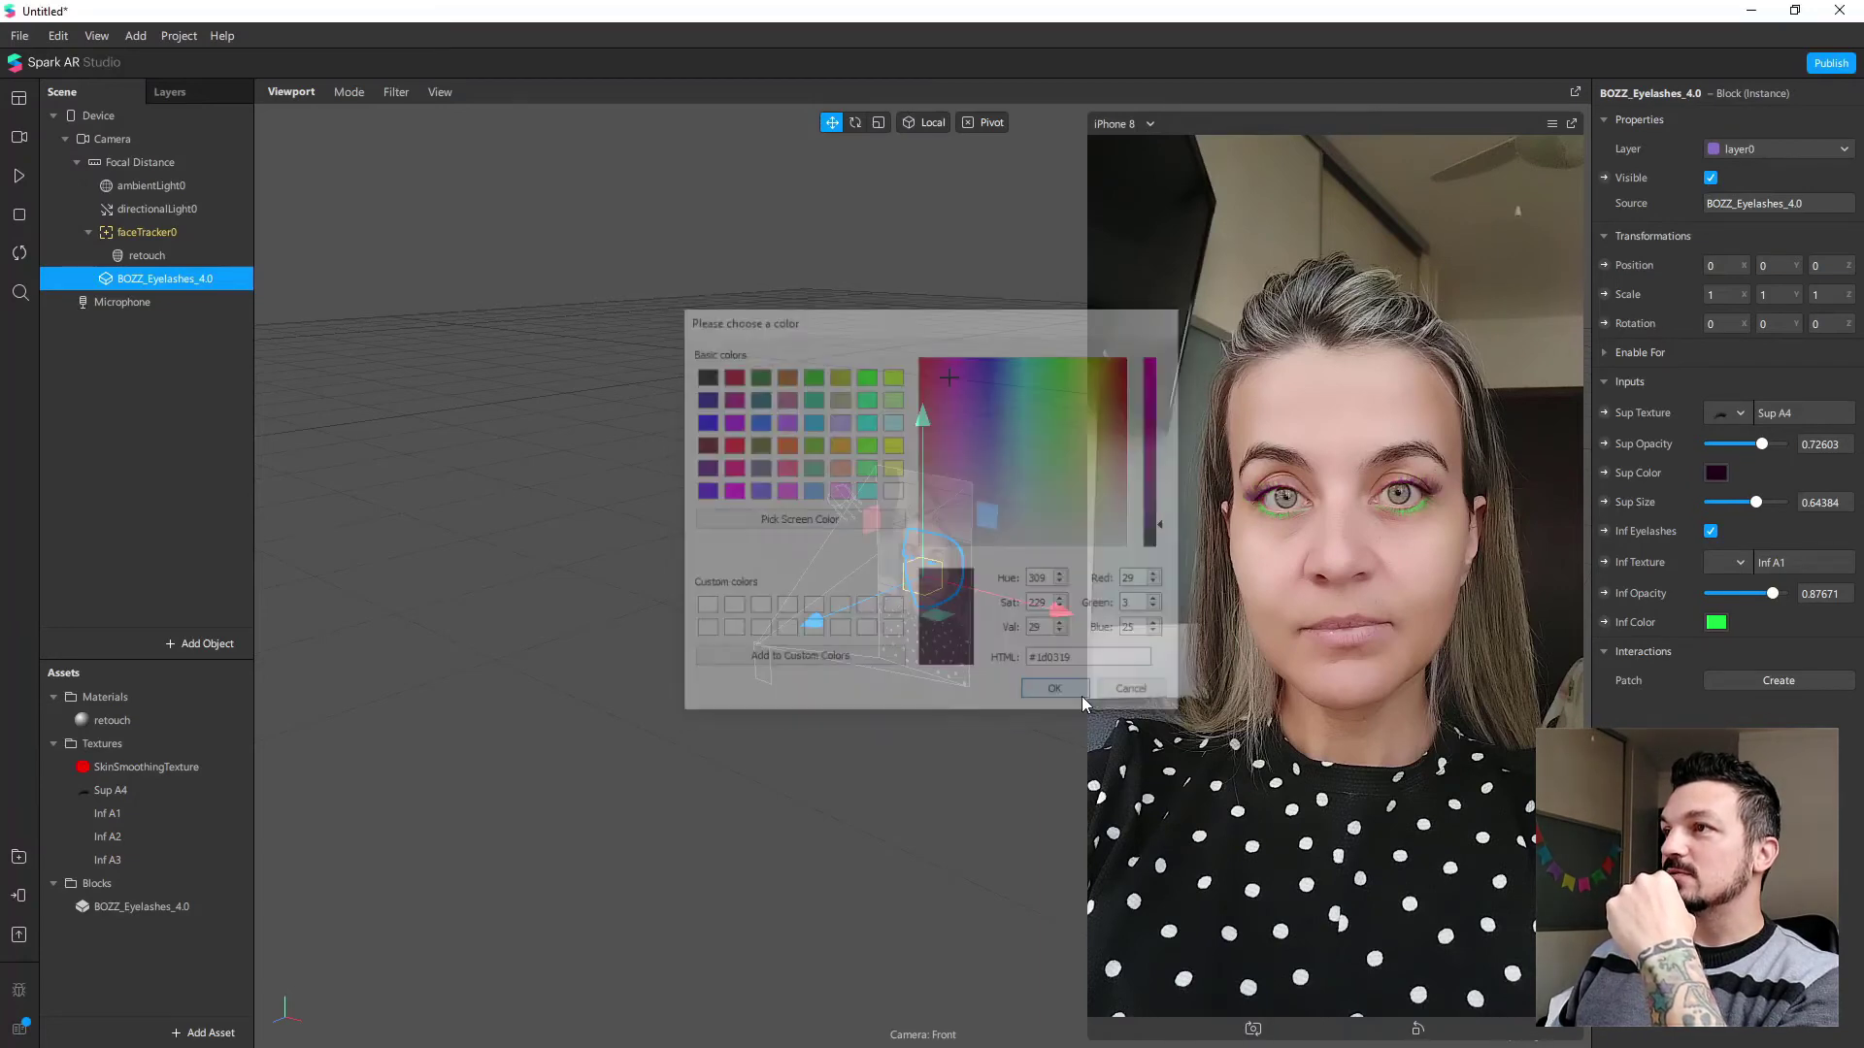
pyautogui.click(1715, 472)
pyautogui.click(1161, 504)
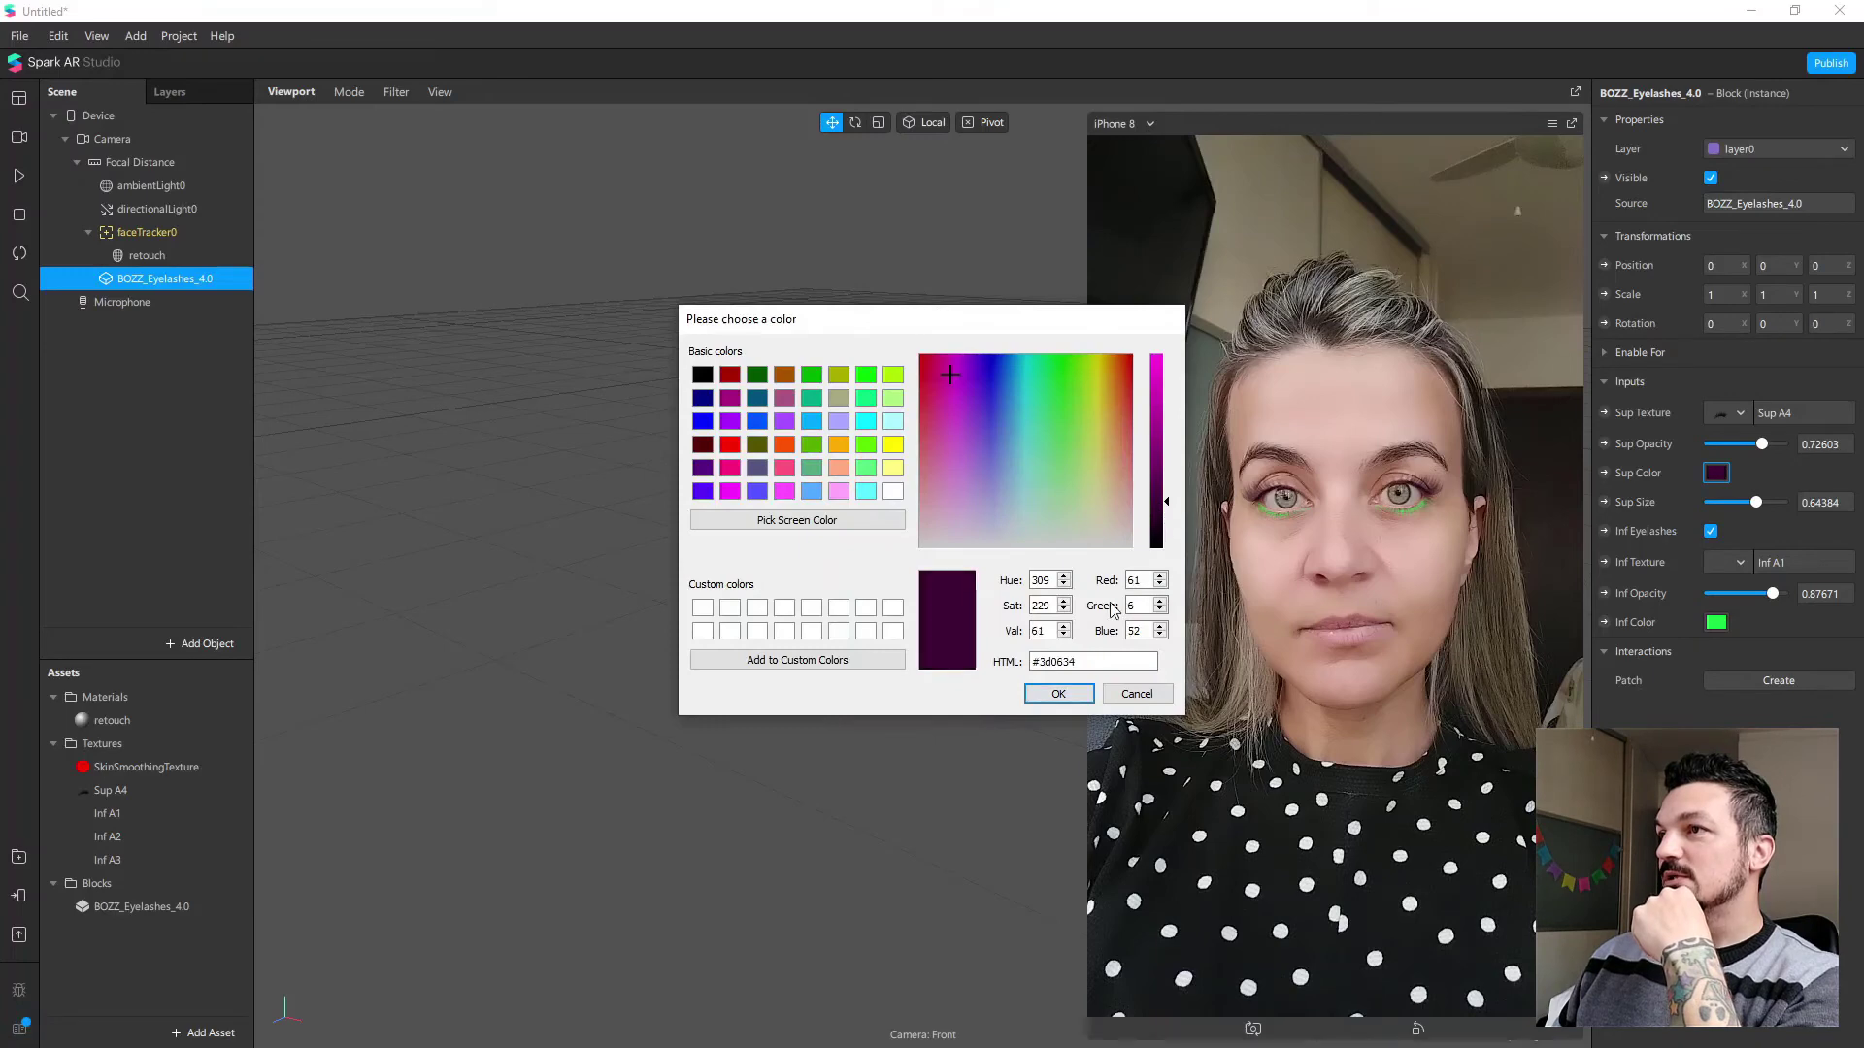
pyautogui.click(1081, 695)
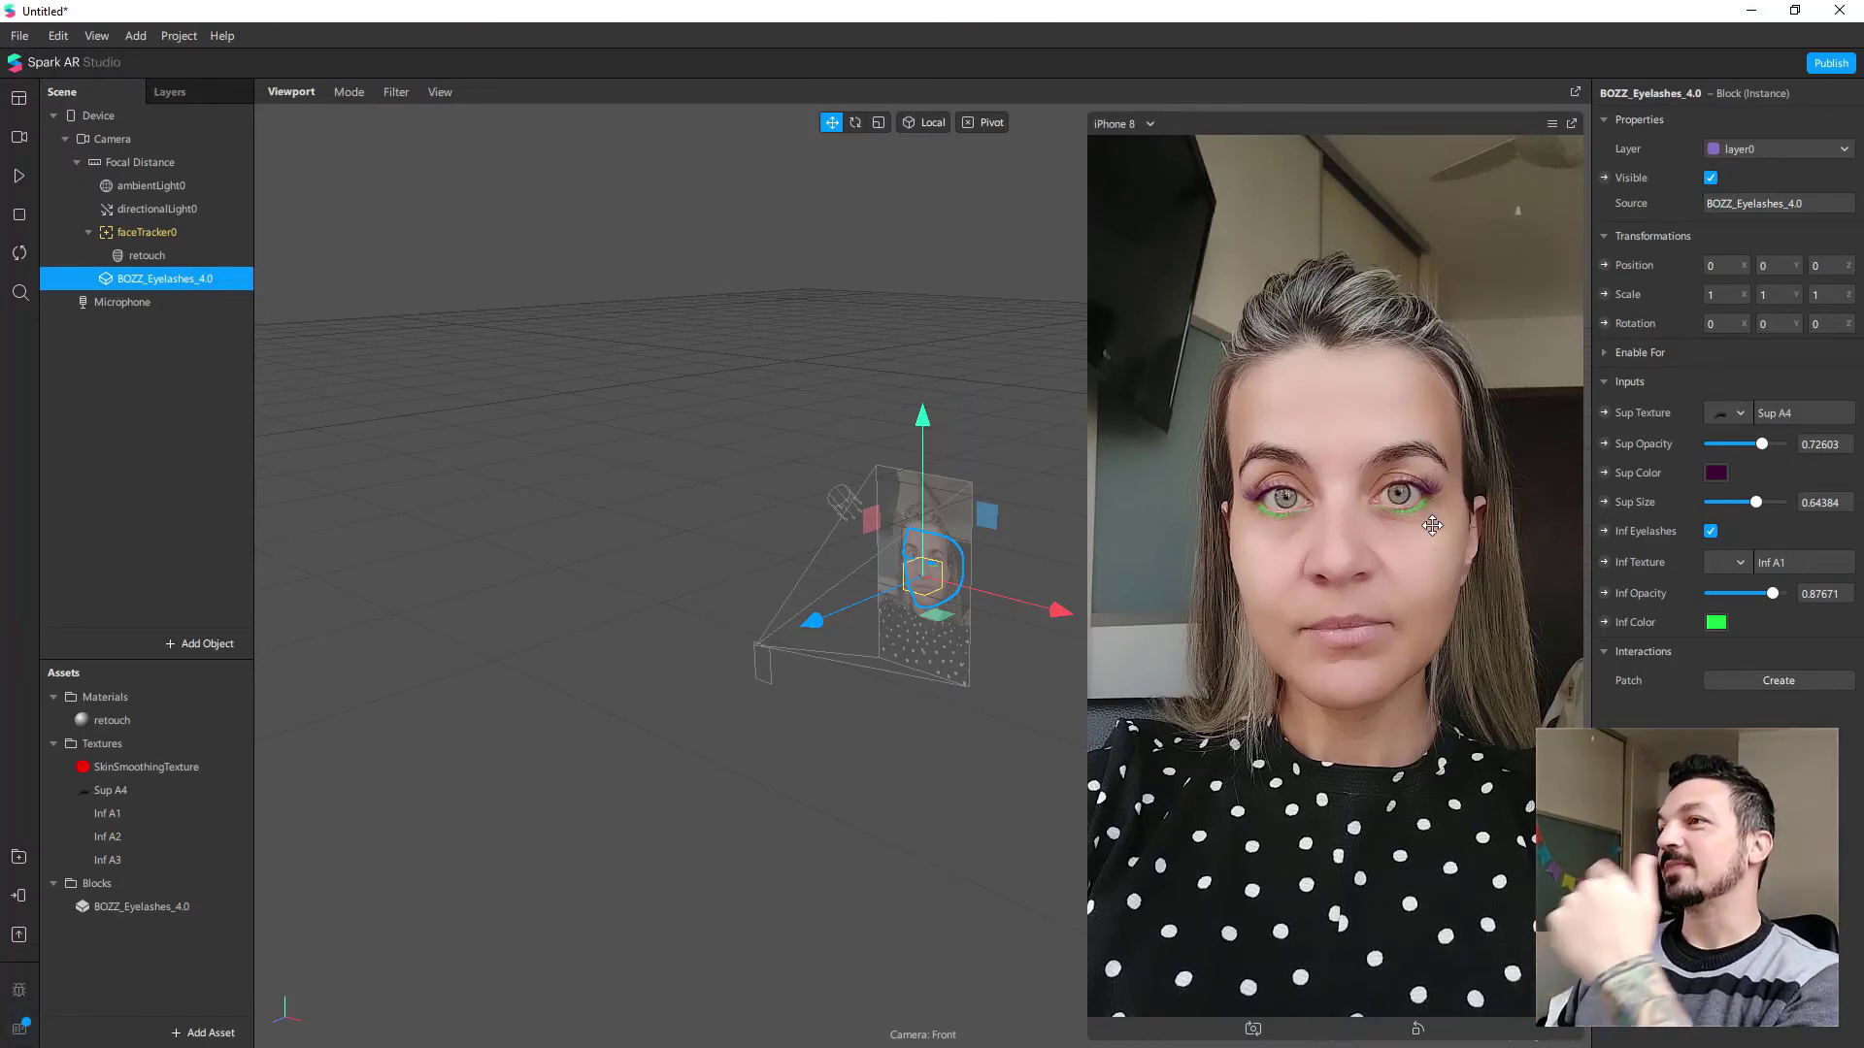
# Step: Set the block's Inf Color to a dark purple matching the upper lashes
pyautogui.click(1716, 623)
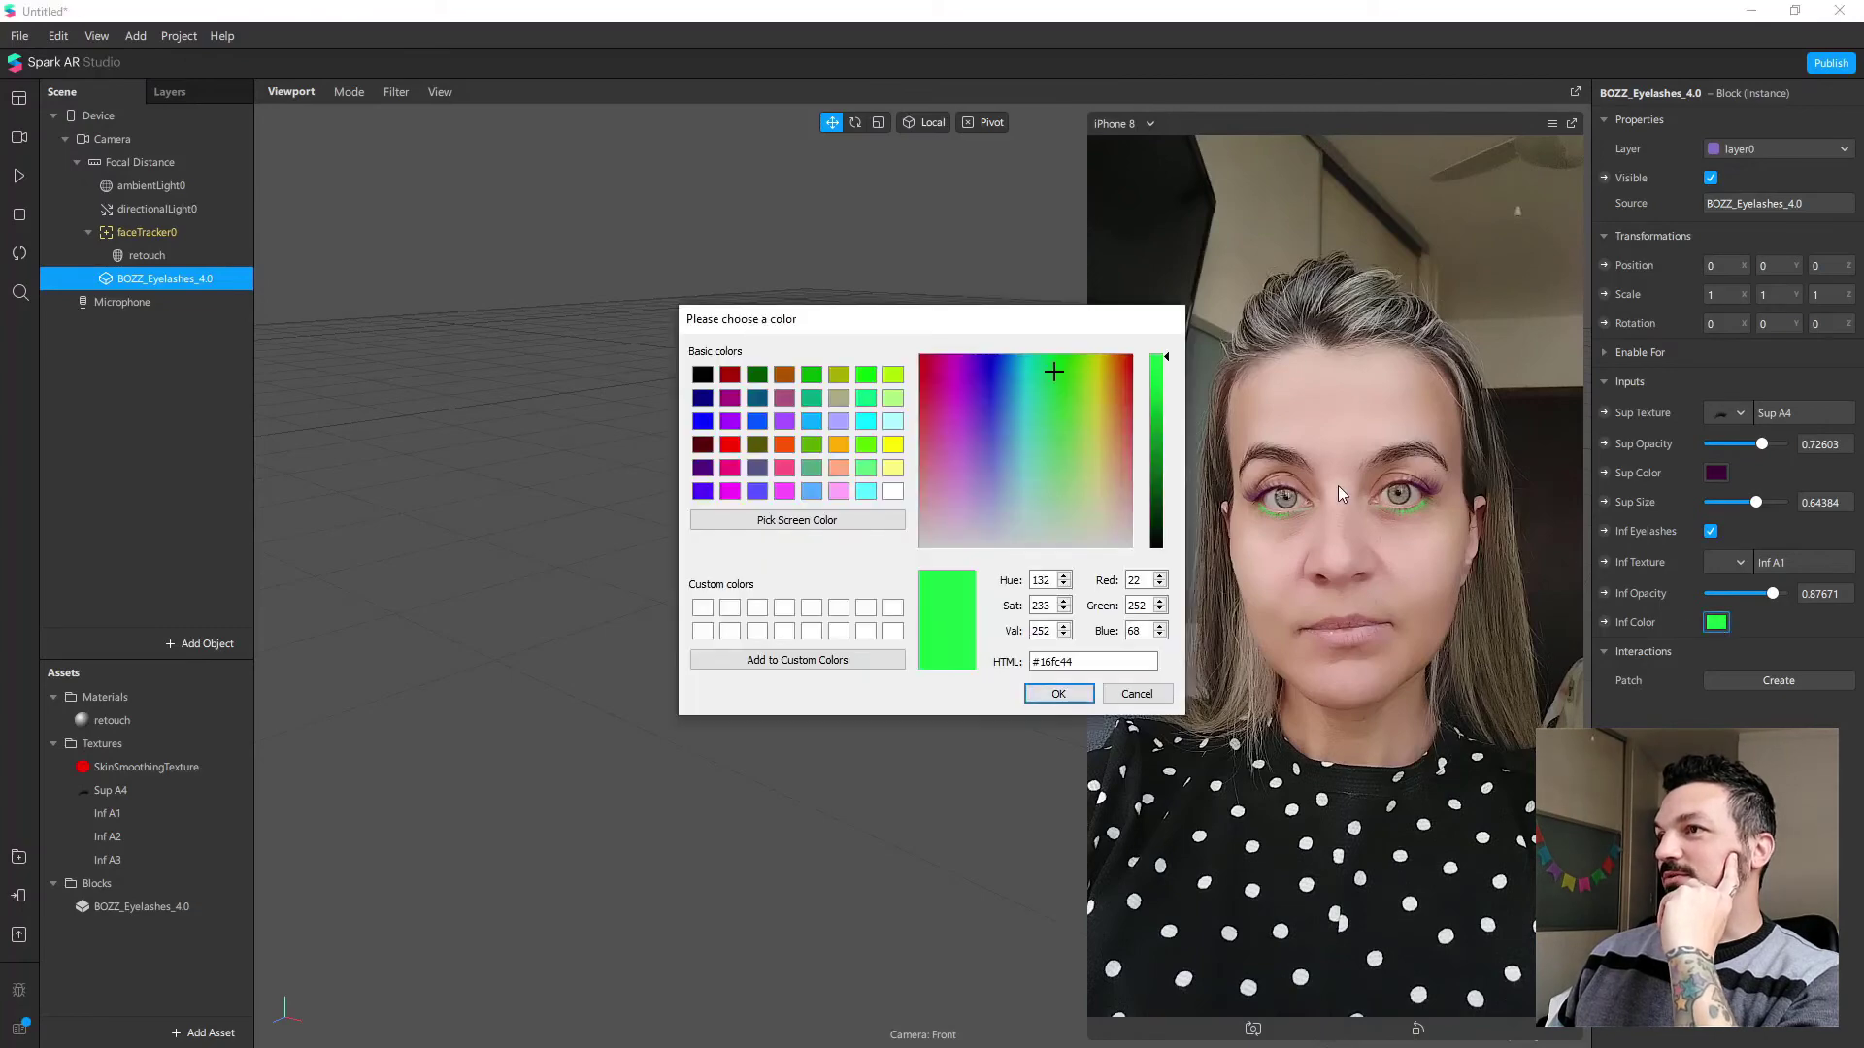
pyautogui.click(954, 383)
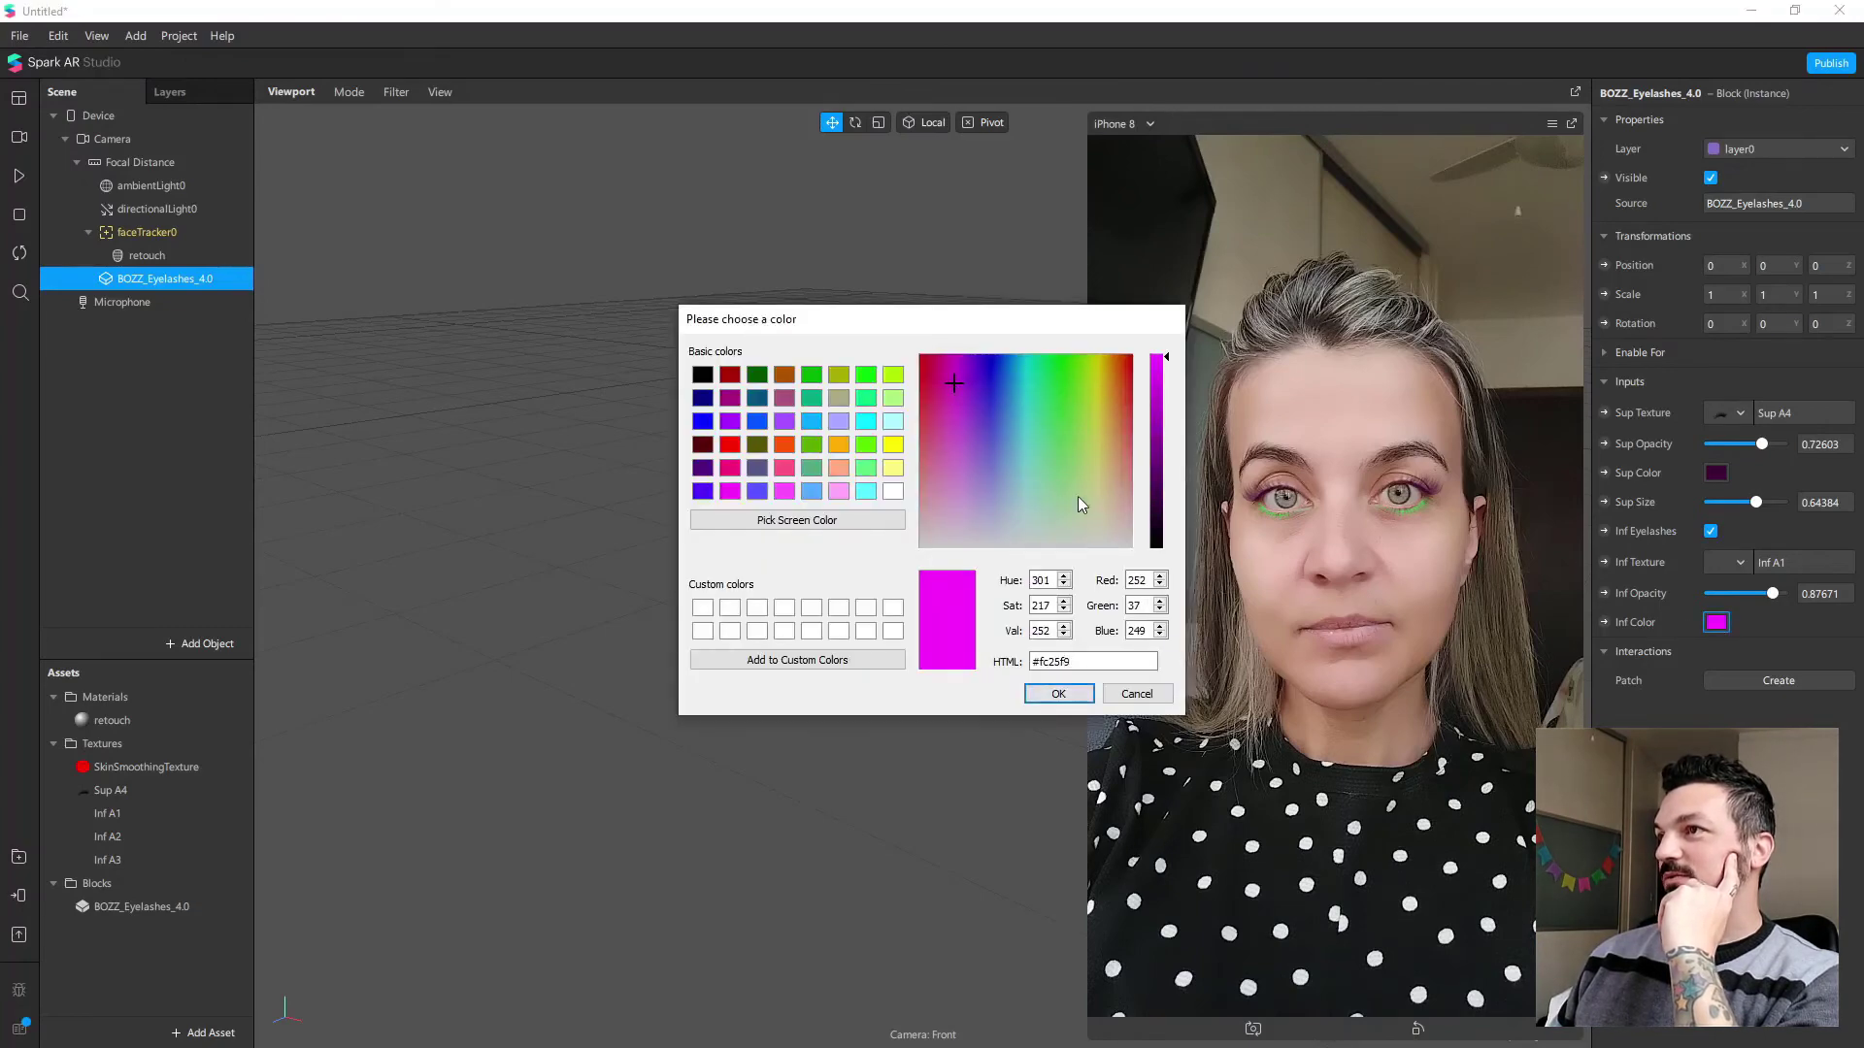
pyautogui.click(1156, 498)
pyautogui.click(1060, 693)
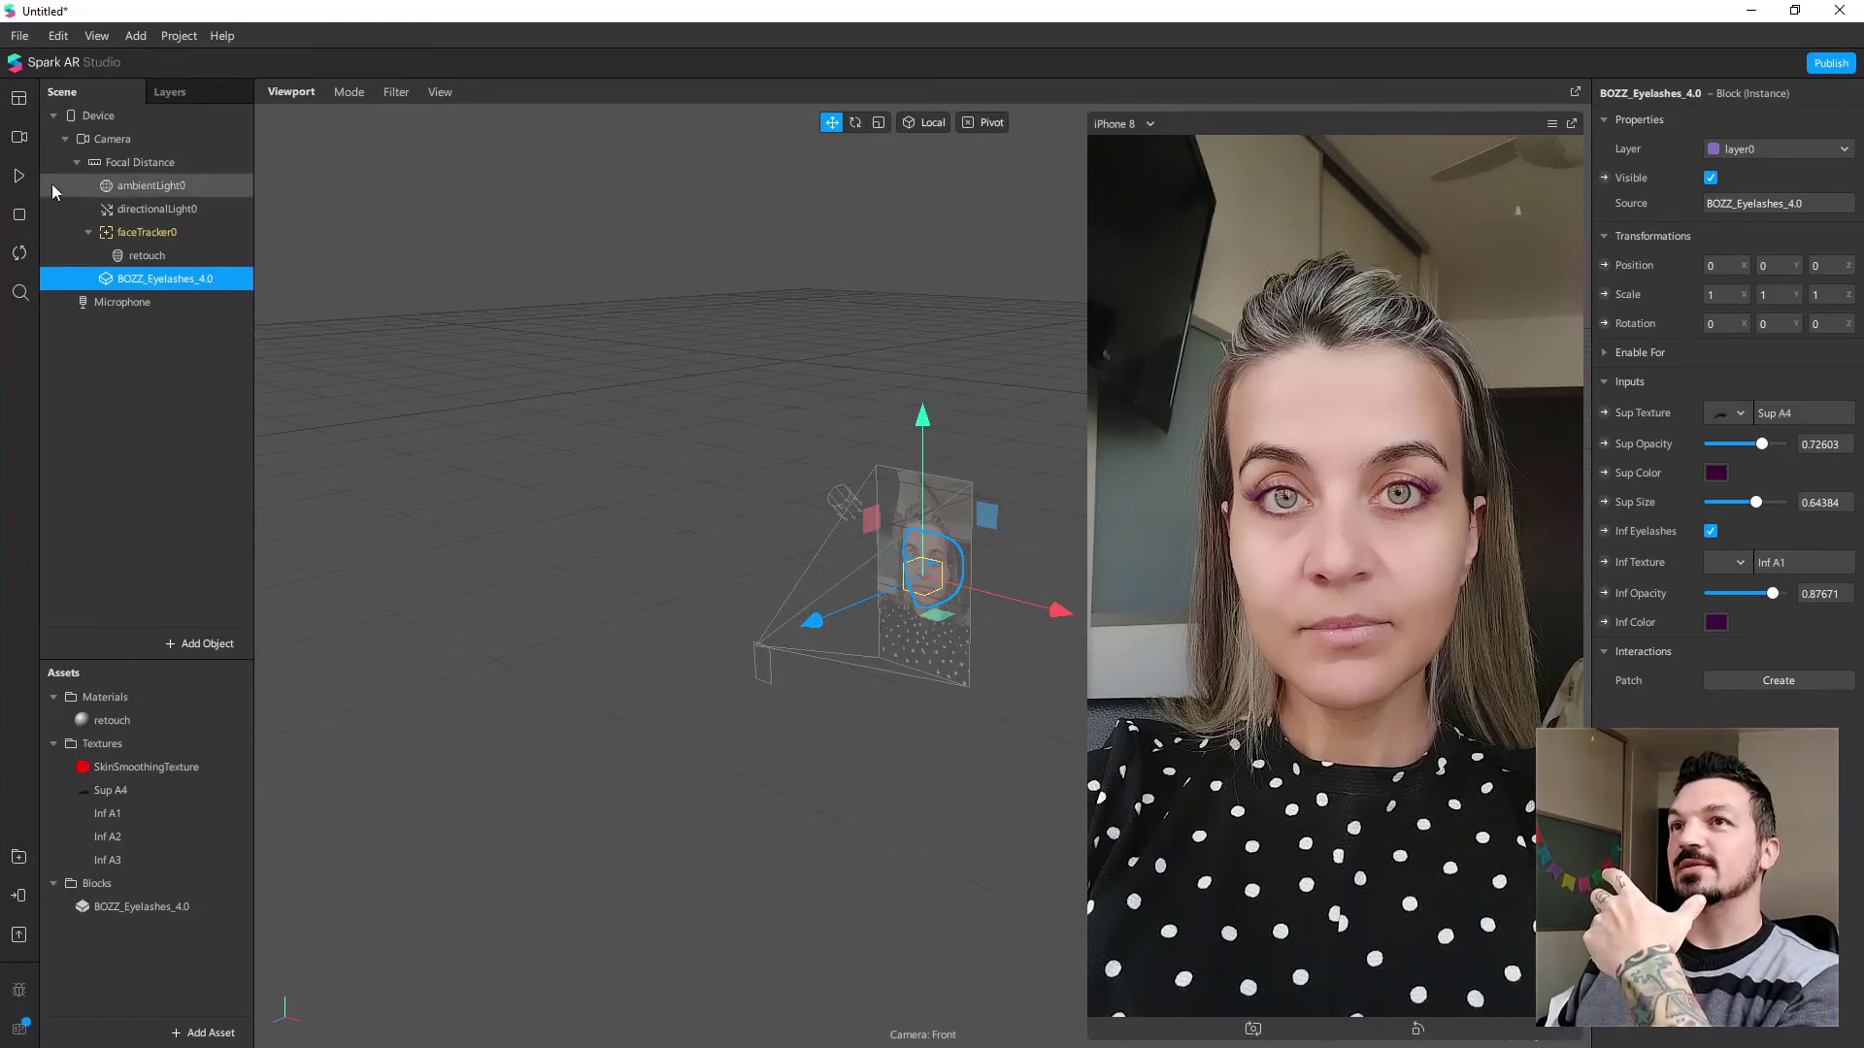
# Step: Play the preview video to check the dark purple eyelashes, pause it and deselect the eyelashes block
pyautogui.click(20, 177)
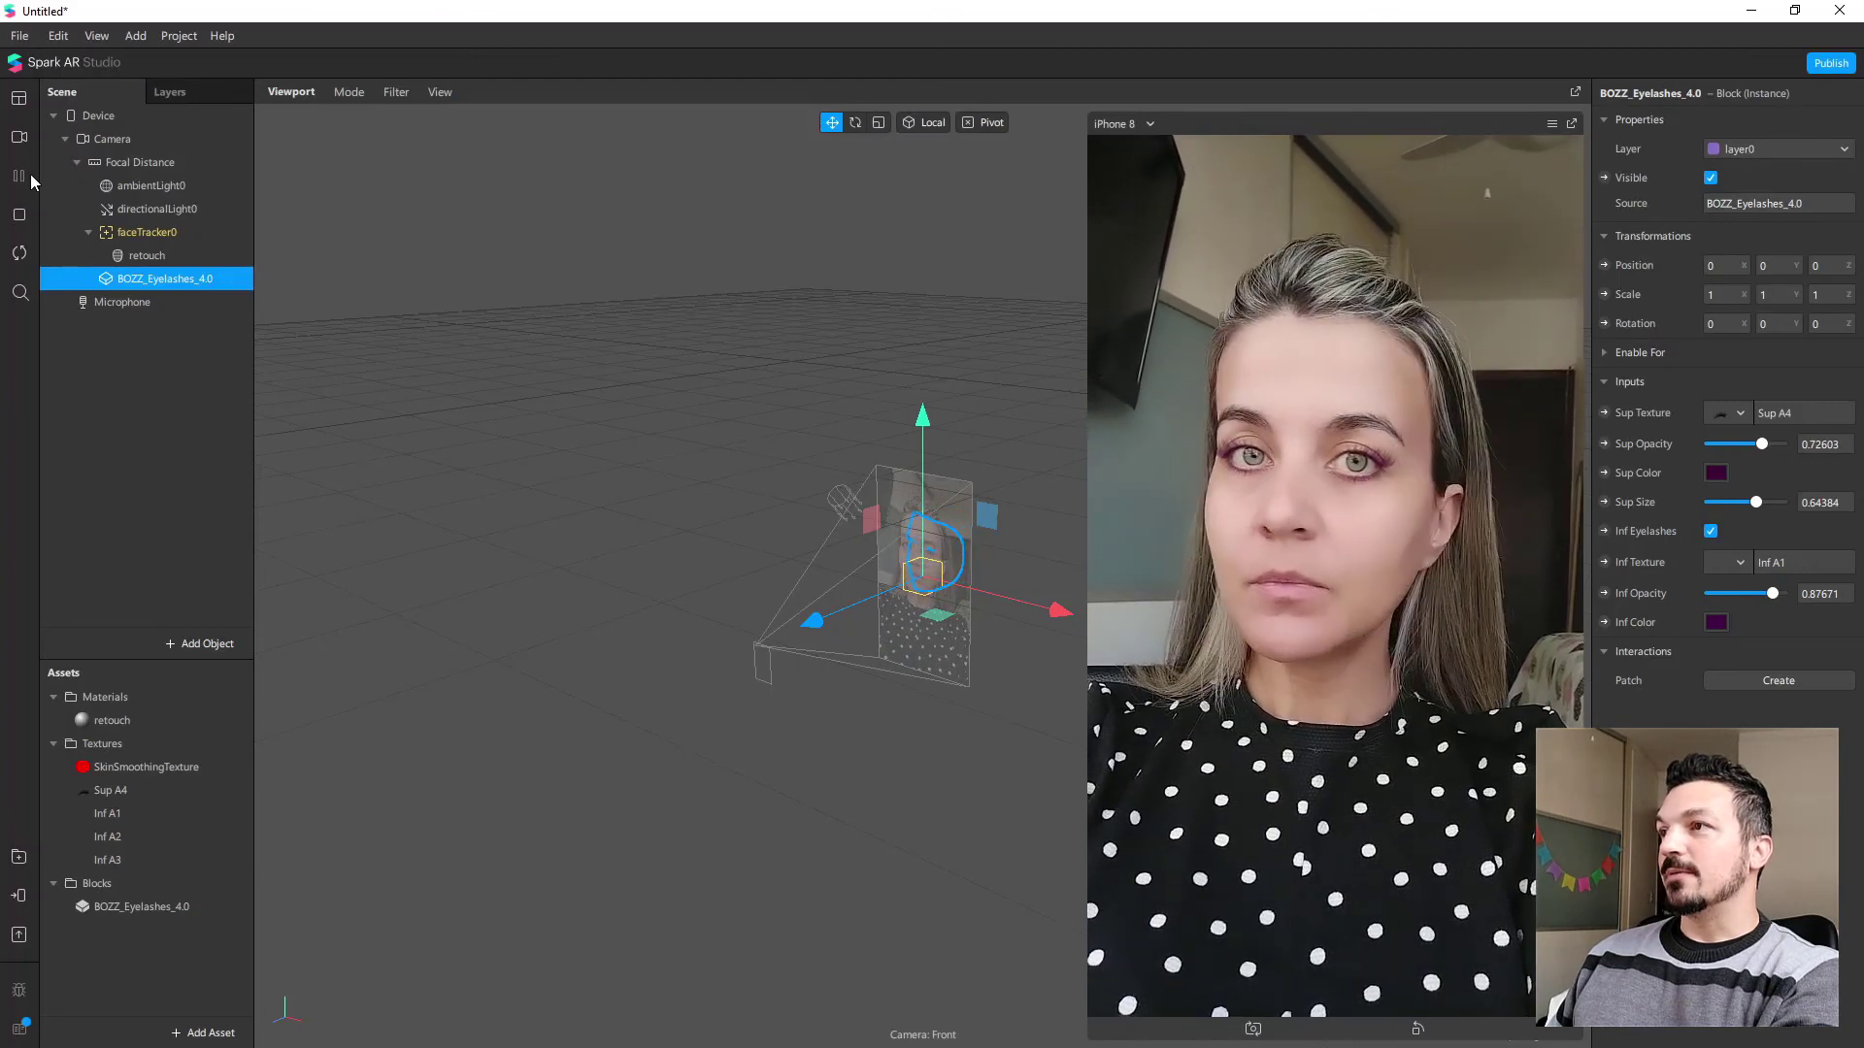
pyautogui.click(31, 175)
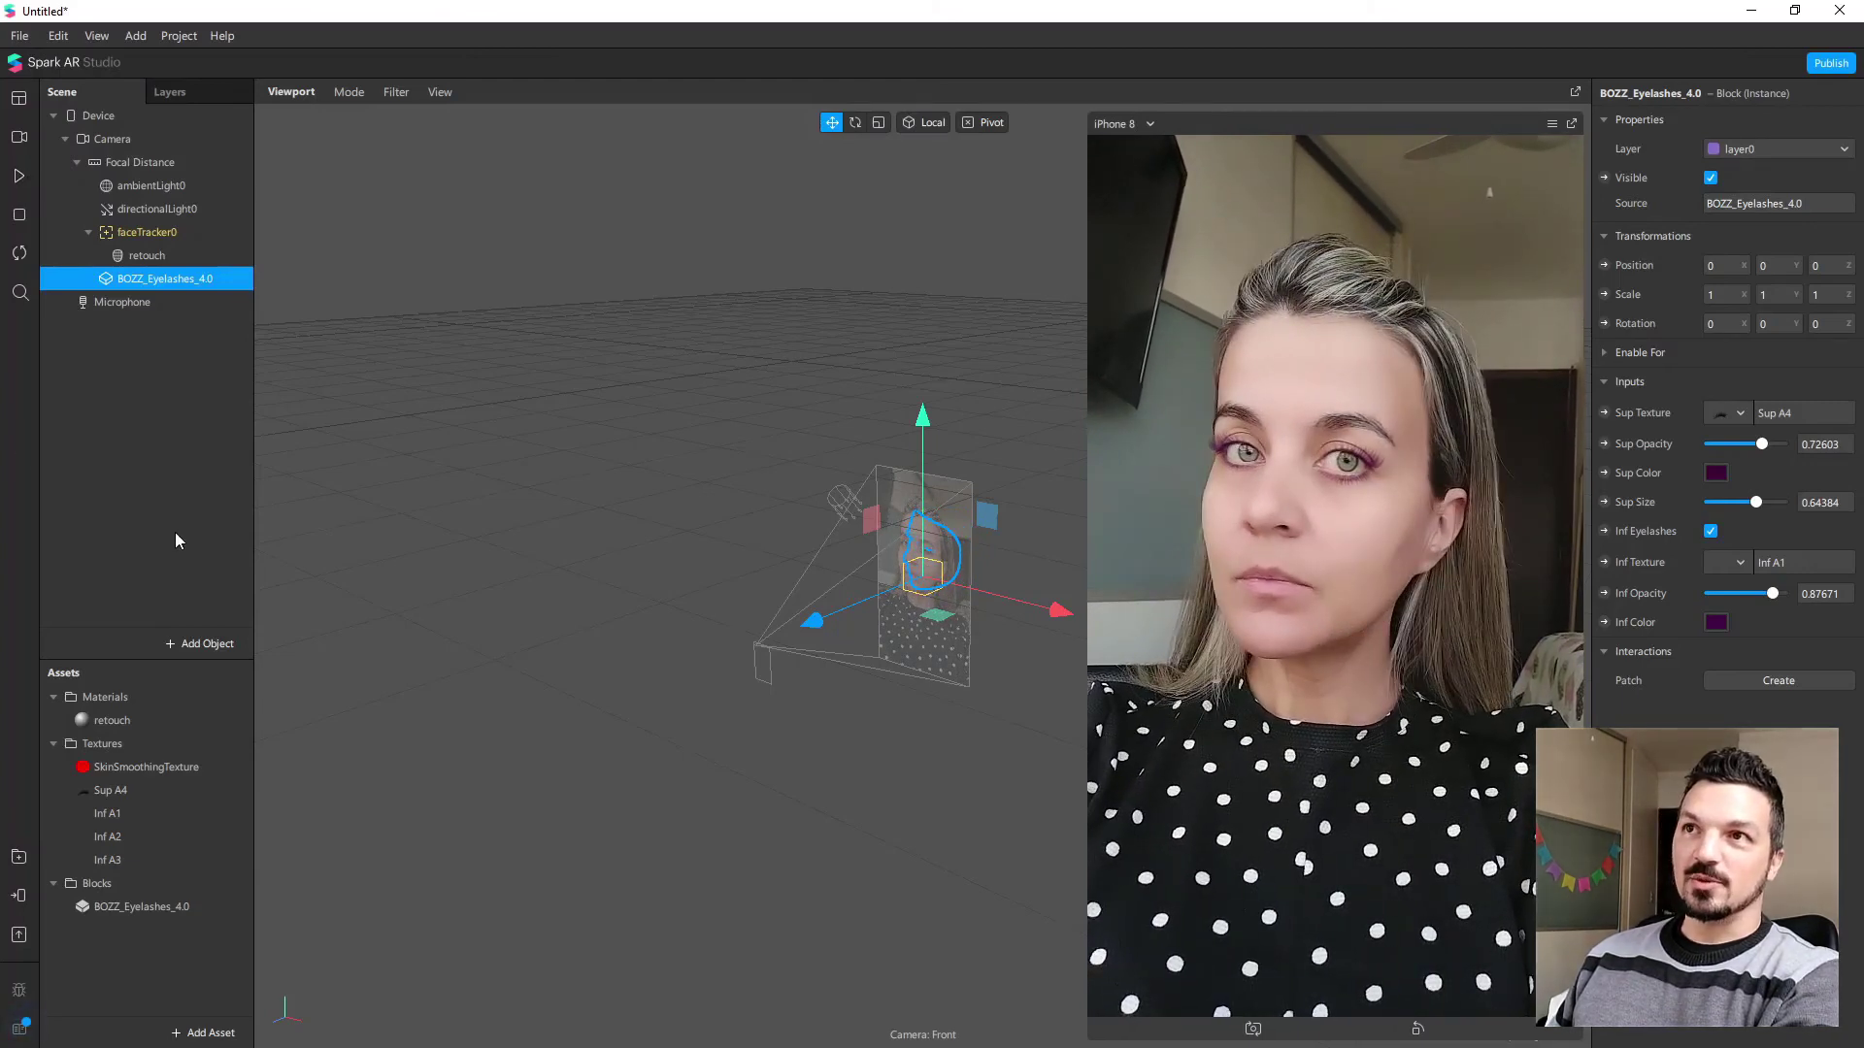
pyautogui.click(178, 485)
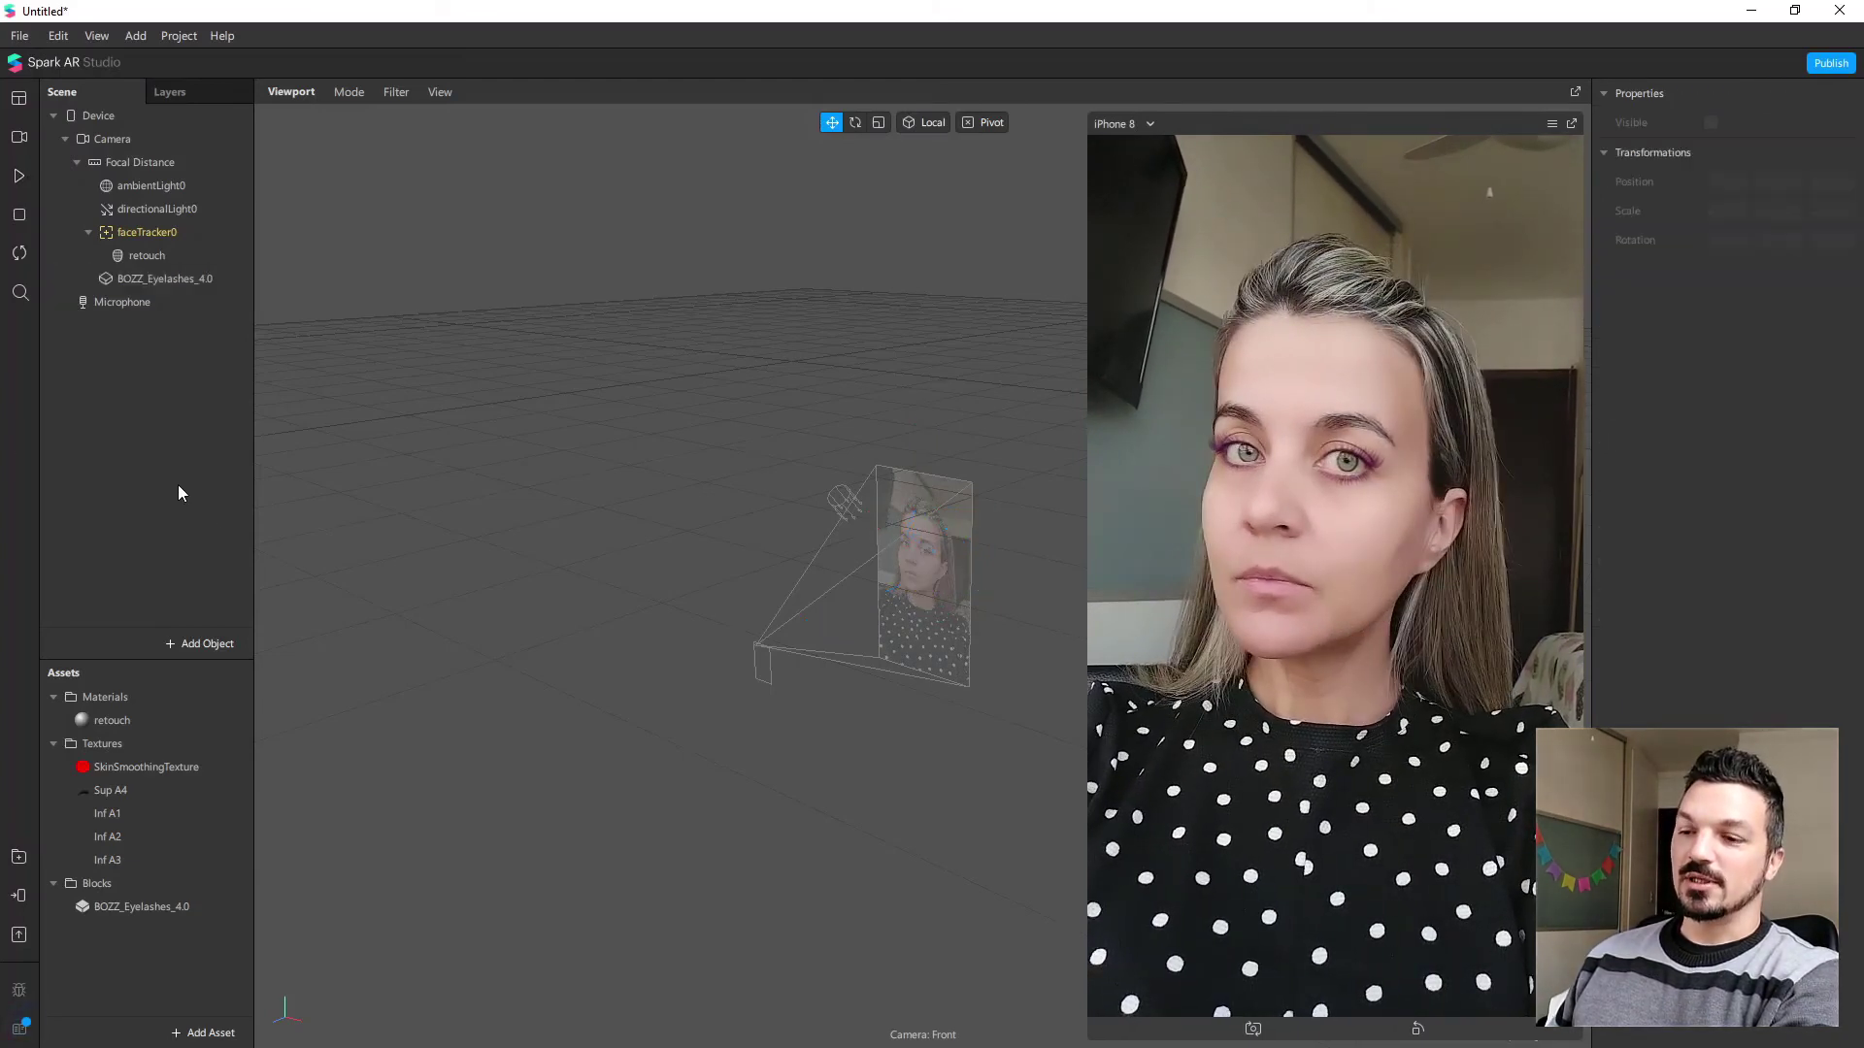